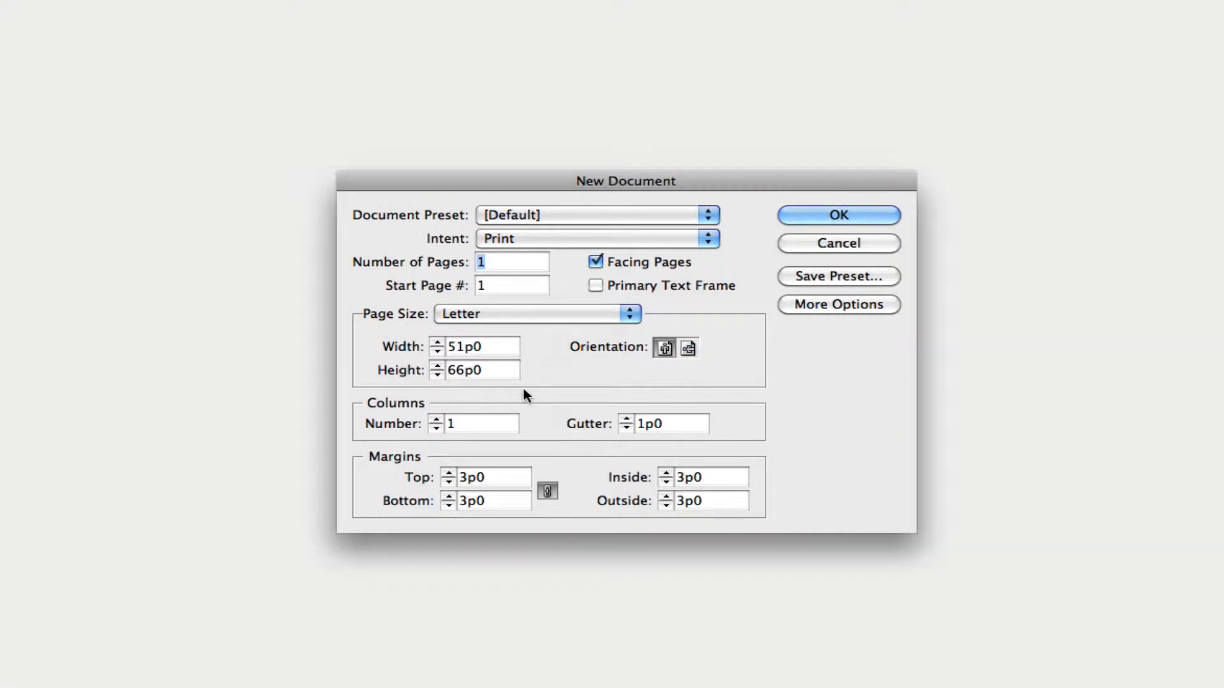
- Create a one-page Letter document with default settings and add the text "PCMS" in a frame about 36p8 by 12p10 near the page top
{"action": "key", "text": "Return"}
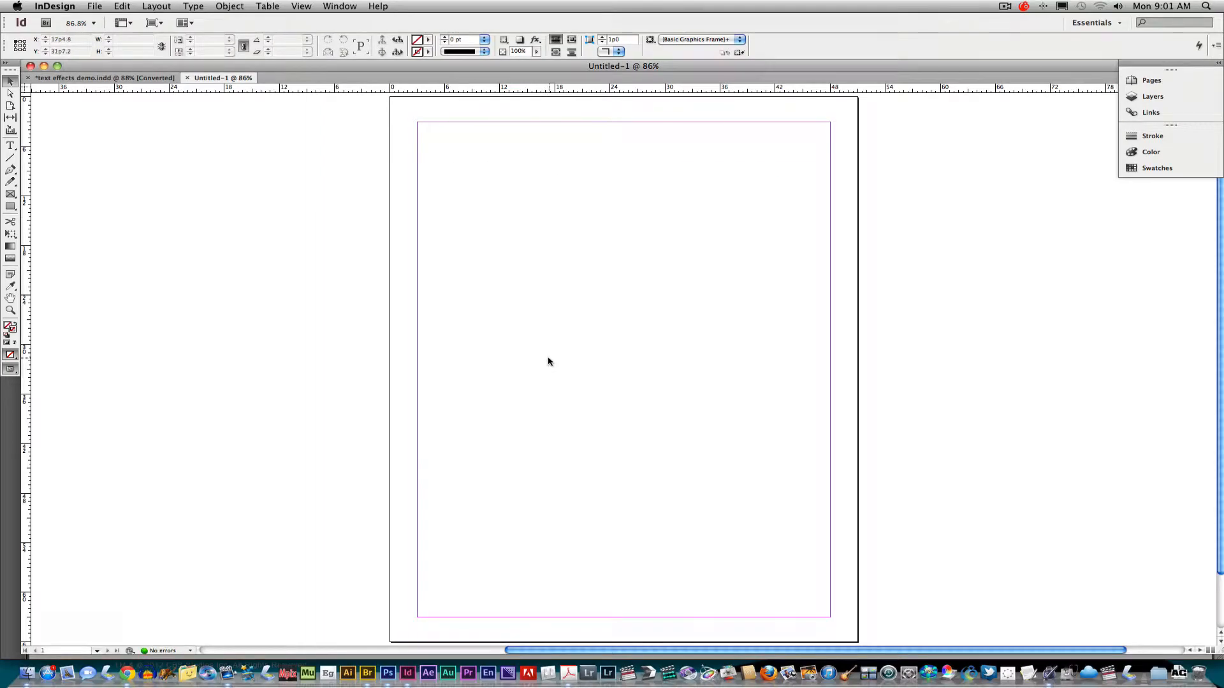
{"action": "left_click", "coordinate": [10, 146]}
{"action": "left_click_drag", "start_coordinate": [462, 163], "coordinate": [799, 269]}
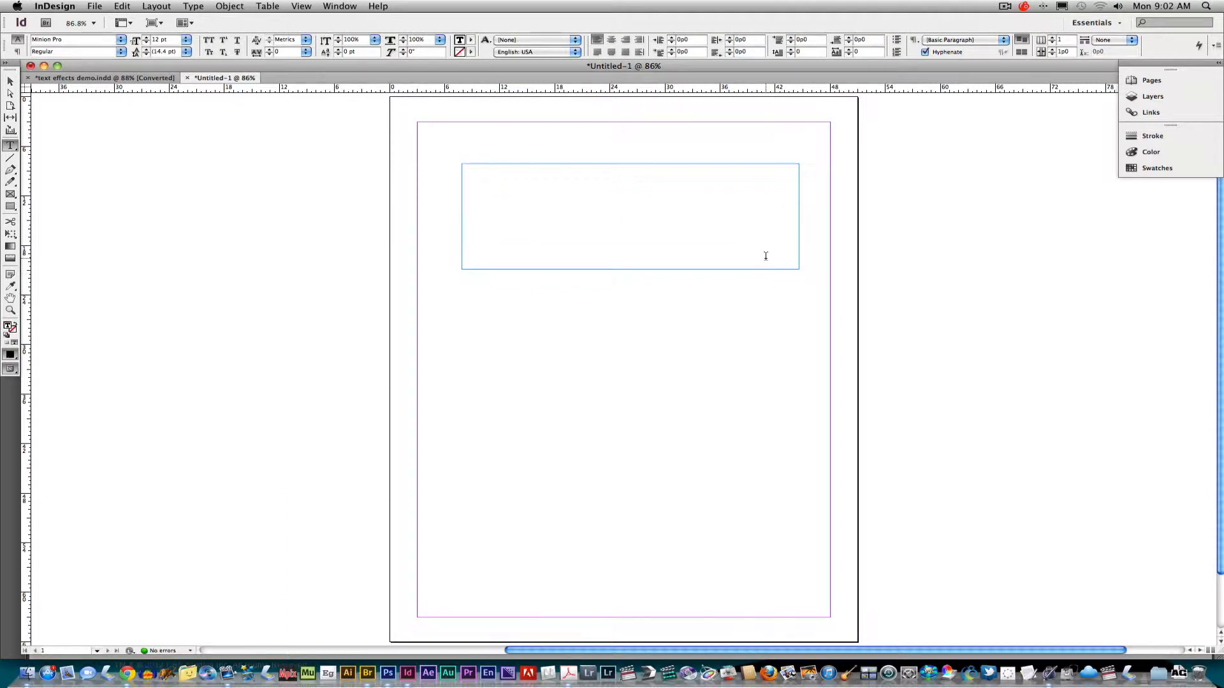
{"action": "type", "text": "PCMS"}
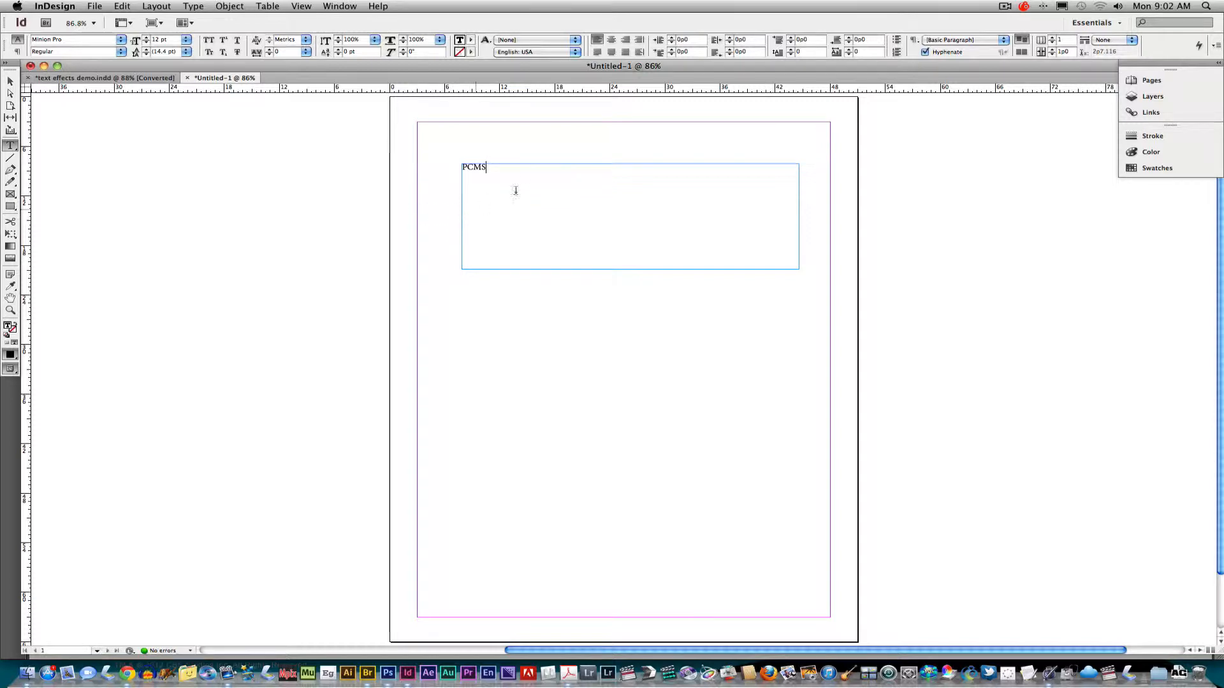
- Format the PCMS text in the Ash font at 72 pt and center it horizontally in its frame
{"action": "left_click_drag", "start_coordinate": [494, 166], "coordinate": [453, 163]}
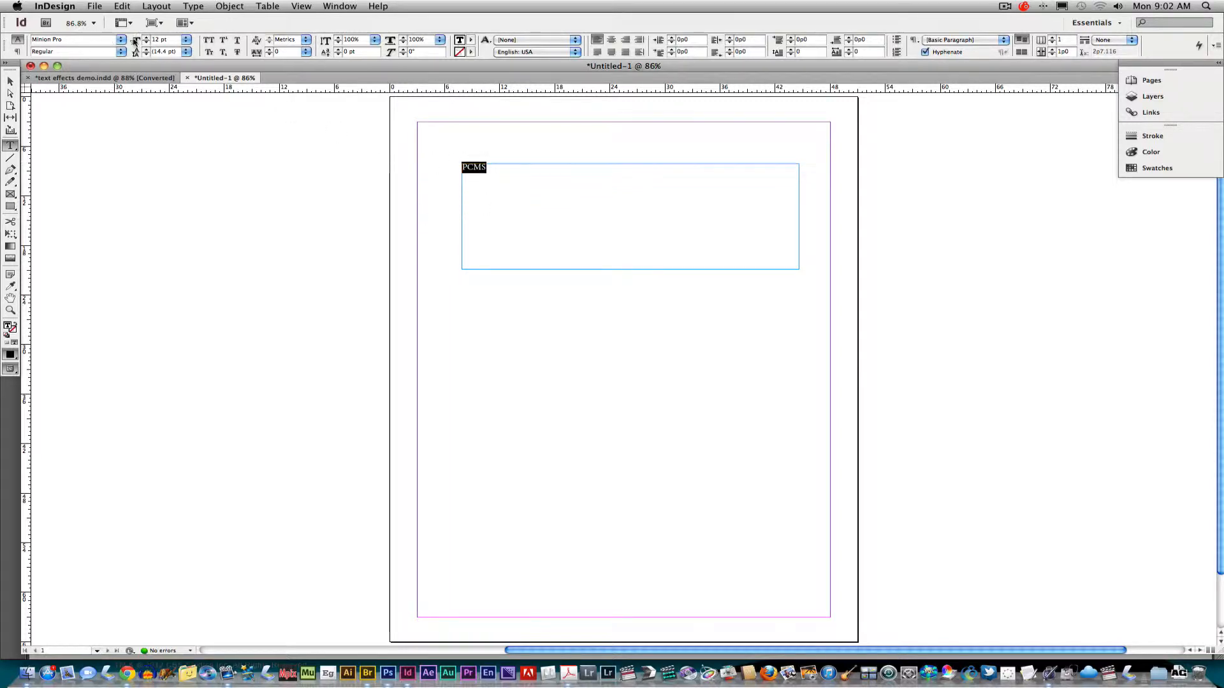
{"action": "left_click", "coordinate": [121, 42]}
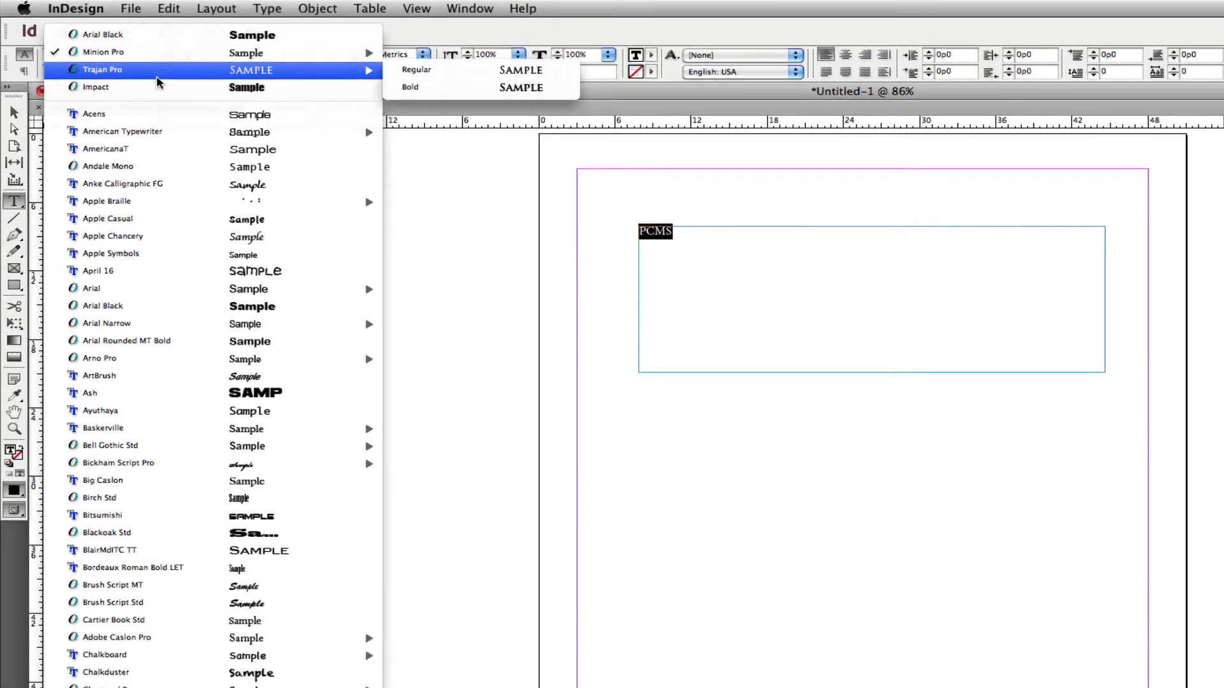
{"action": "left_click", "coordinate": [212, 394]}
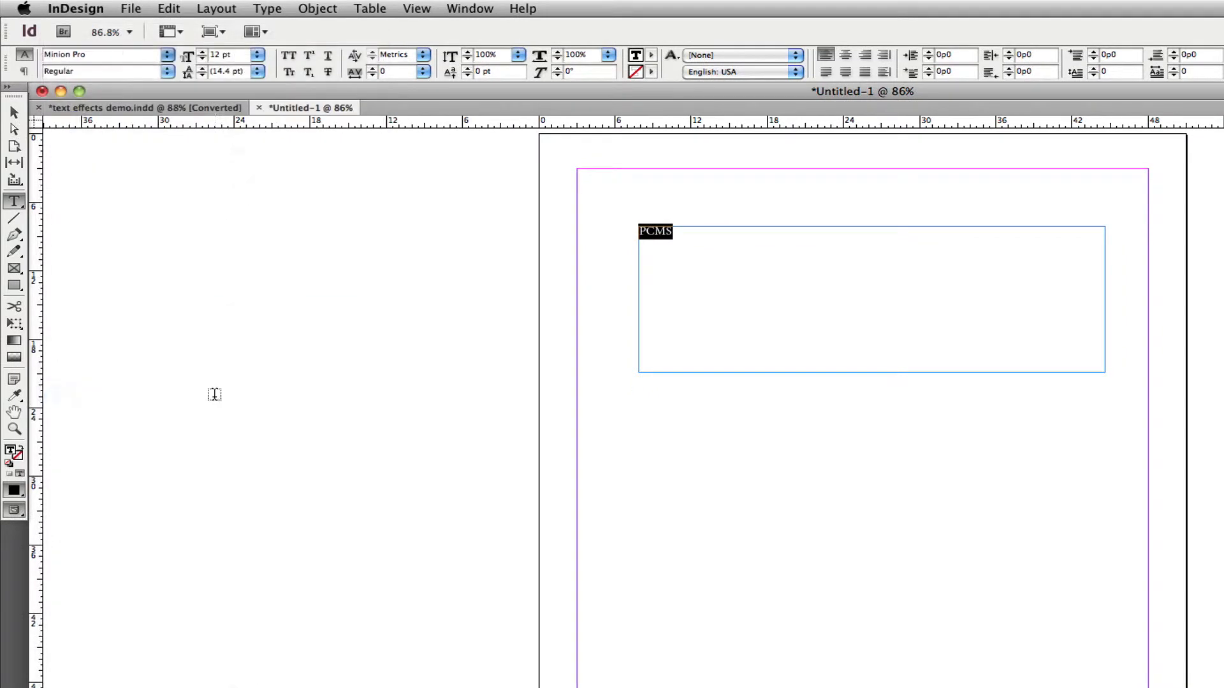
{"action": "left_click", "coordinate": [257, 54]}
{"action": "left_click", "coordinate": [248, 221]}
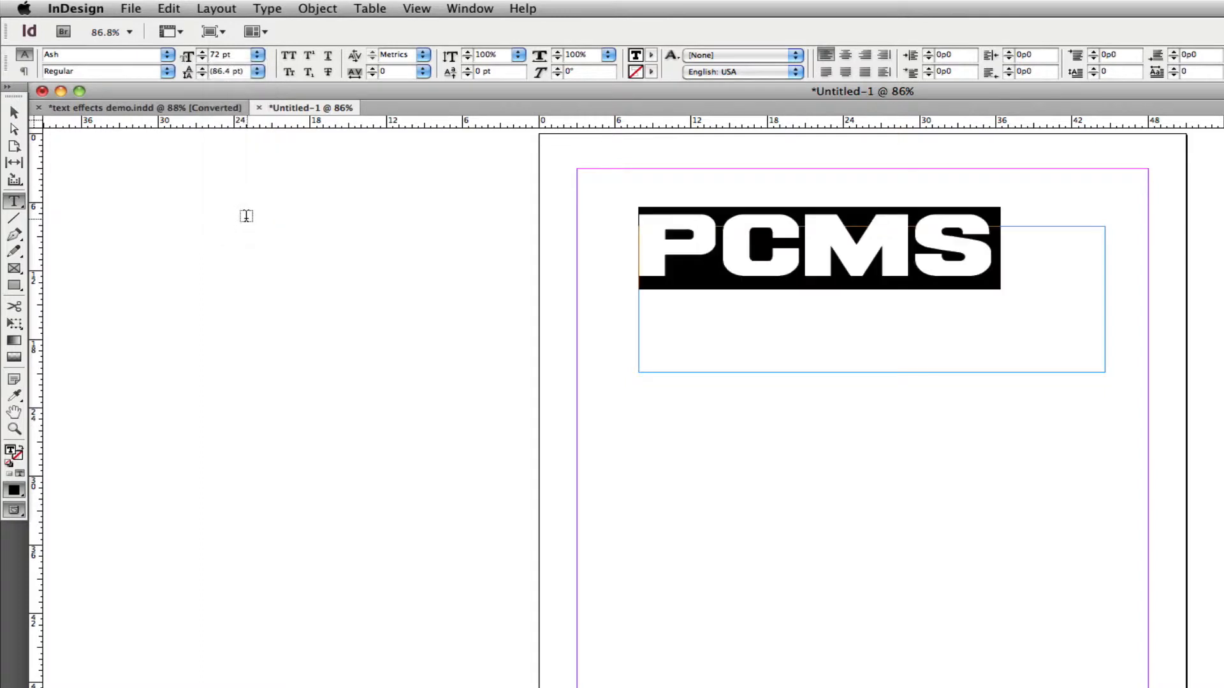
{"action": "left_click", "coordinate": [845, 55]}
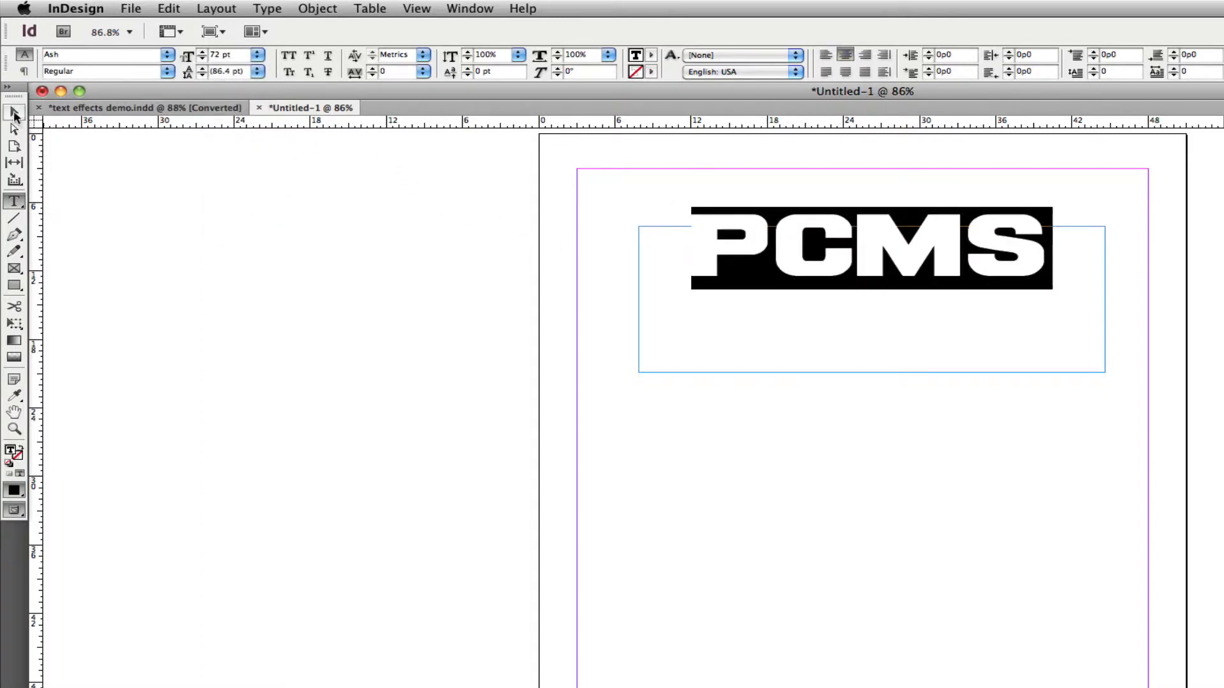
- Fill the PCMS text with the red swatch C=15 M=100 Y=100 K=0, keeping the swatch's settings
{"action": "left_click", "coordinate": [651, 61]}
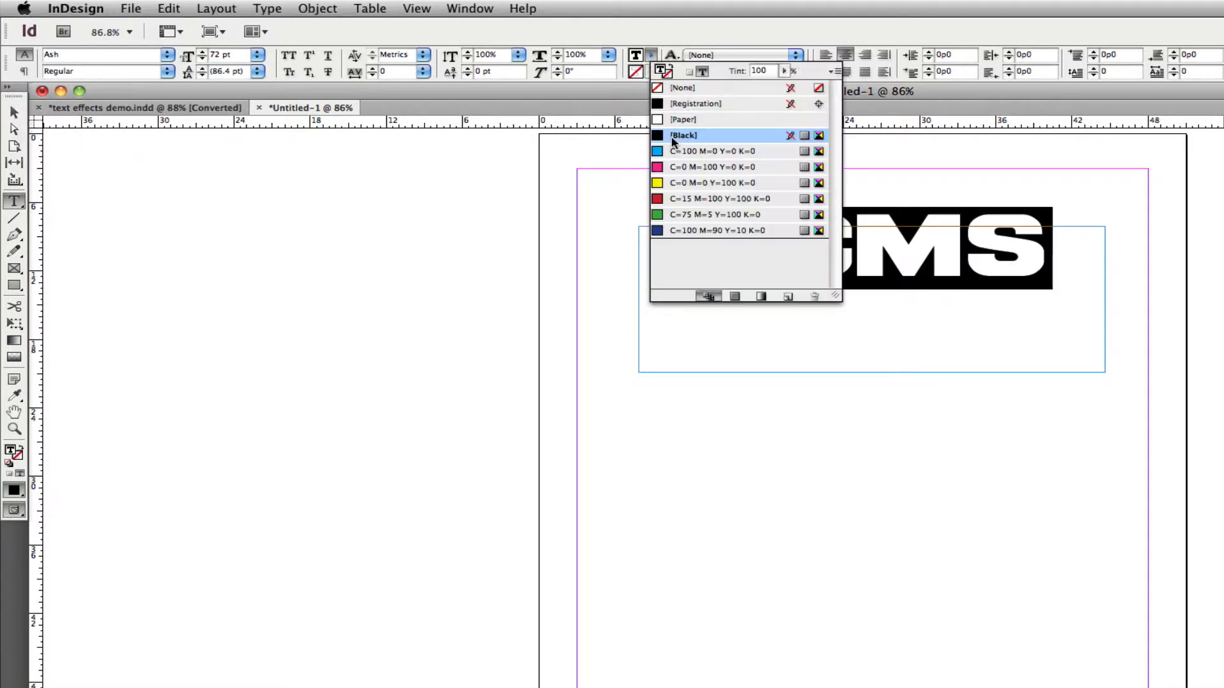
{"action": "left_click", "coordinate": [658, 200]}
{"action": "double_click", "coordinate": [659, 202]}
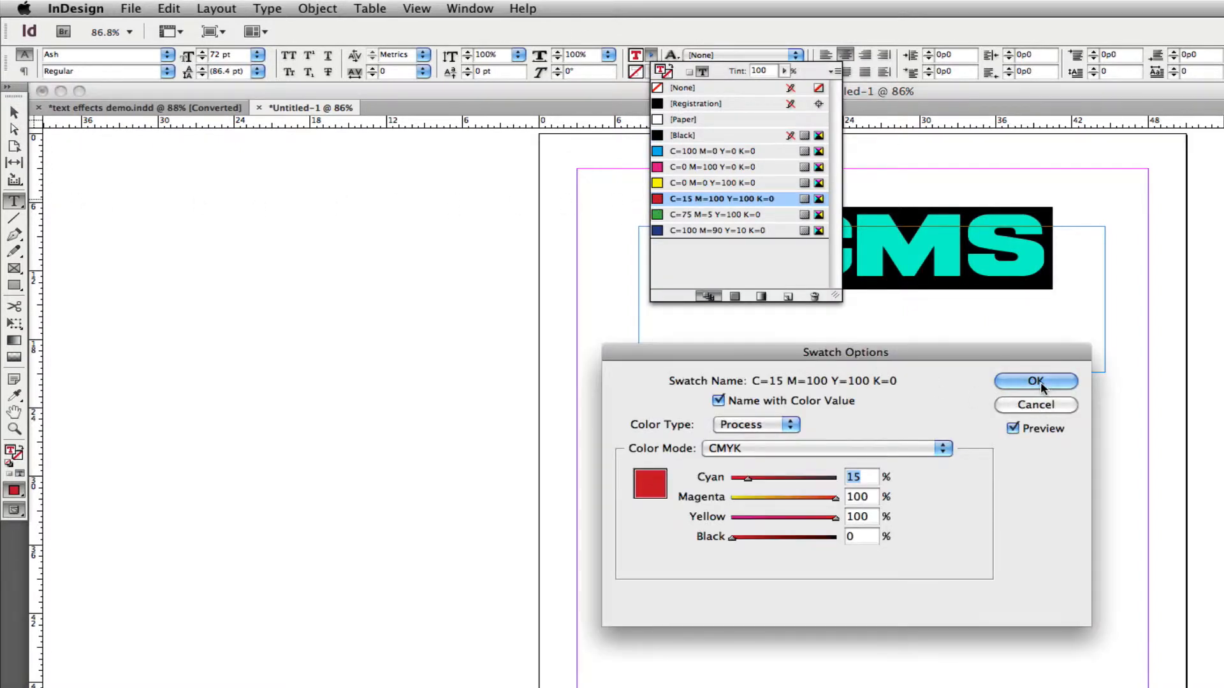
{"action": "left_click", "coordinate": [1036, 381]}
- Shorten the PCMS text frame to about 6p7 high and move it down slightly to about Y 10p7
{"action": "left_click", "coordinate": [14, 112]}
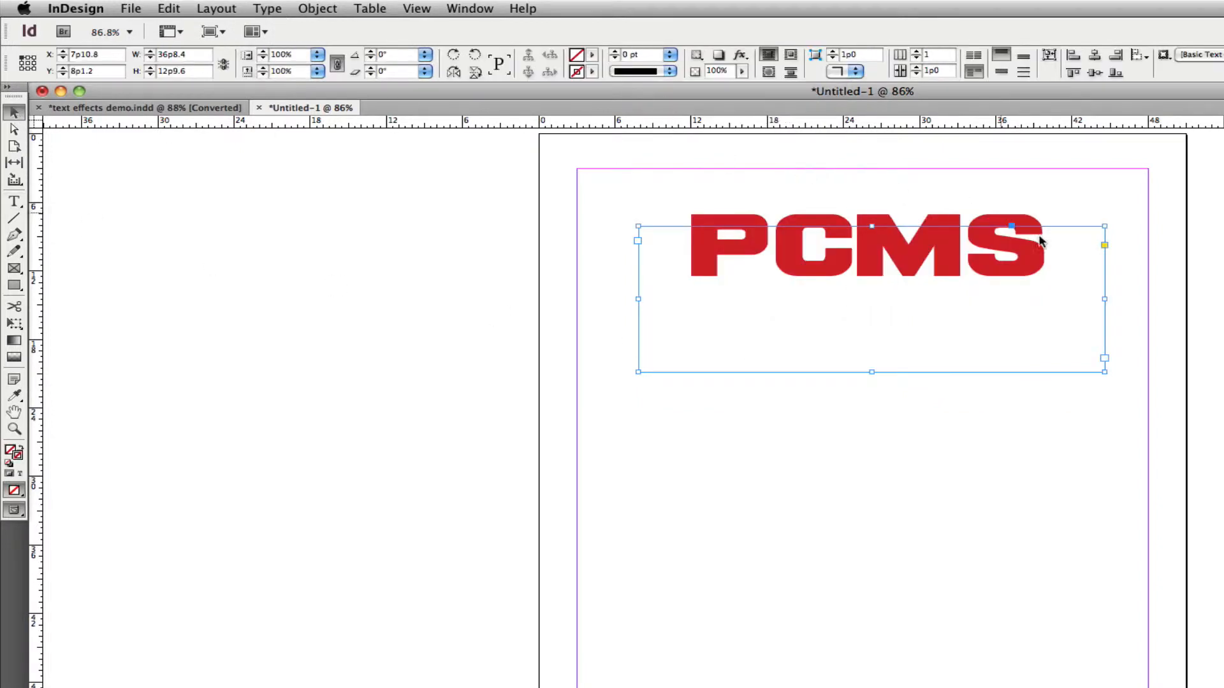
{"action": "left_click_drag", "start_coordinate": [871, 372], "coordinate": [879, 302]}
{"action": "left_click_drag", "start_coordinate": [947, 271], "coordinate": [949, 300]}
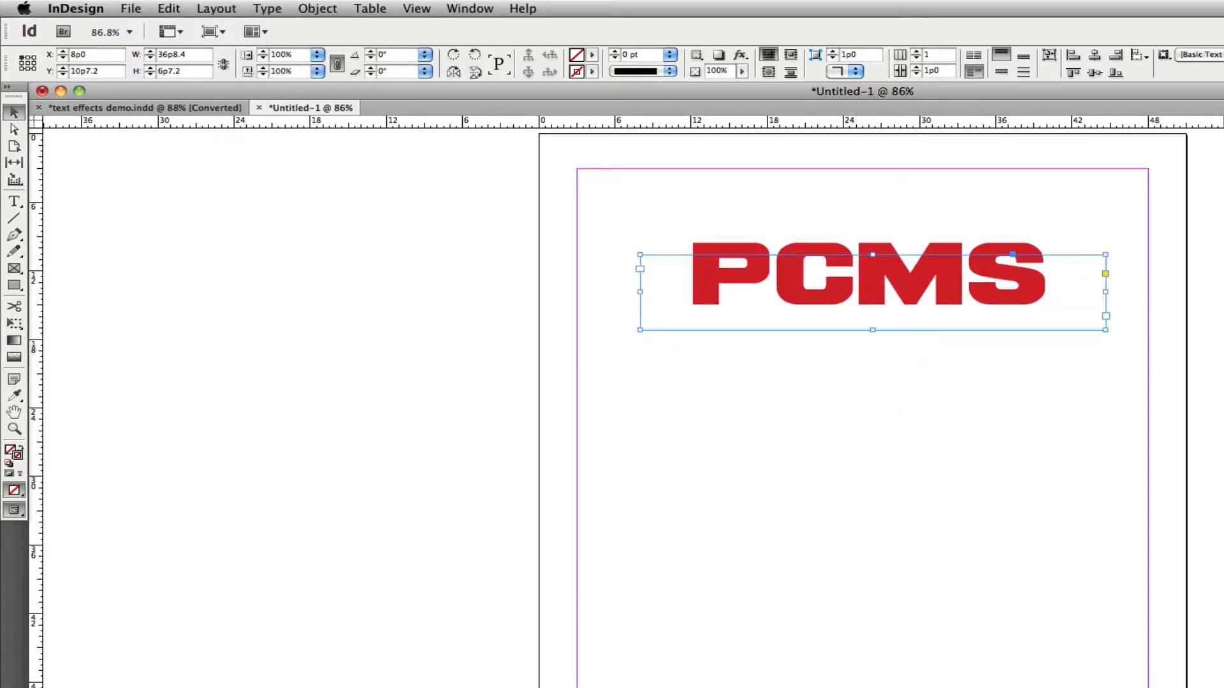
- Check the assignment PDF in Acrobat for the Bevel and Emboss requirement, and return to the InDesign document
{"action": "key", "text": "super+Tab"}
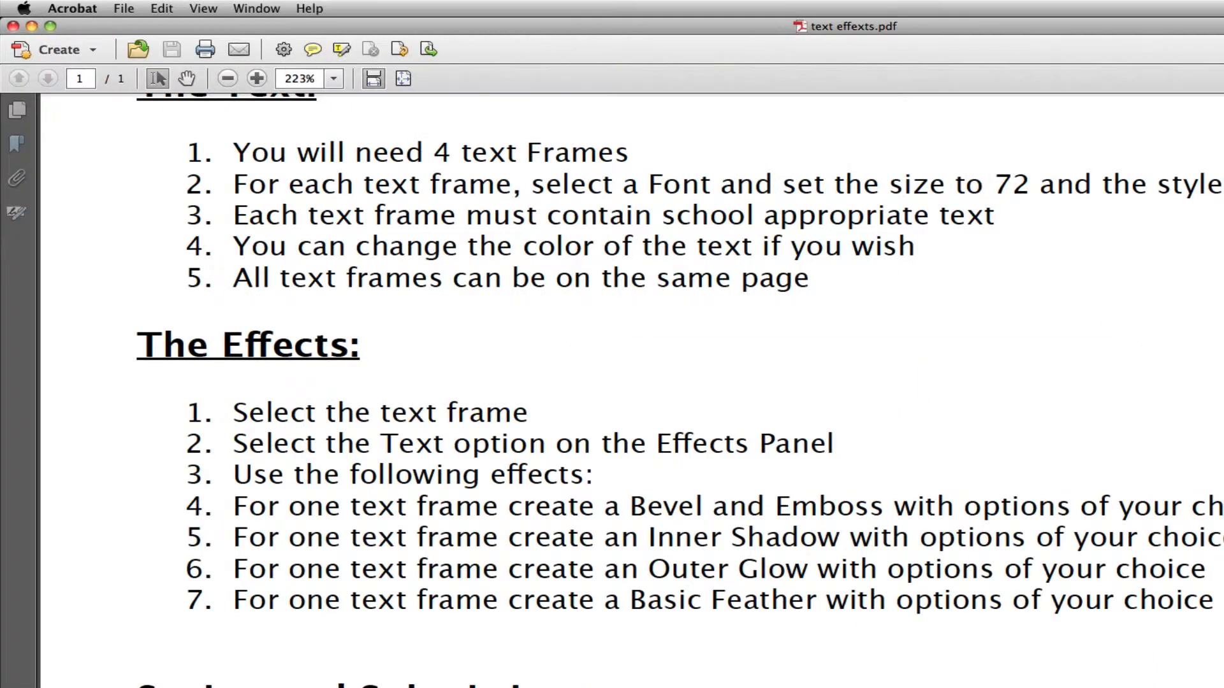
{"action": "left_click_drag", "start_coordinate": [637, 505], "coordinate": [867, 507]}
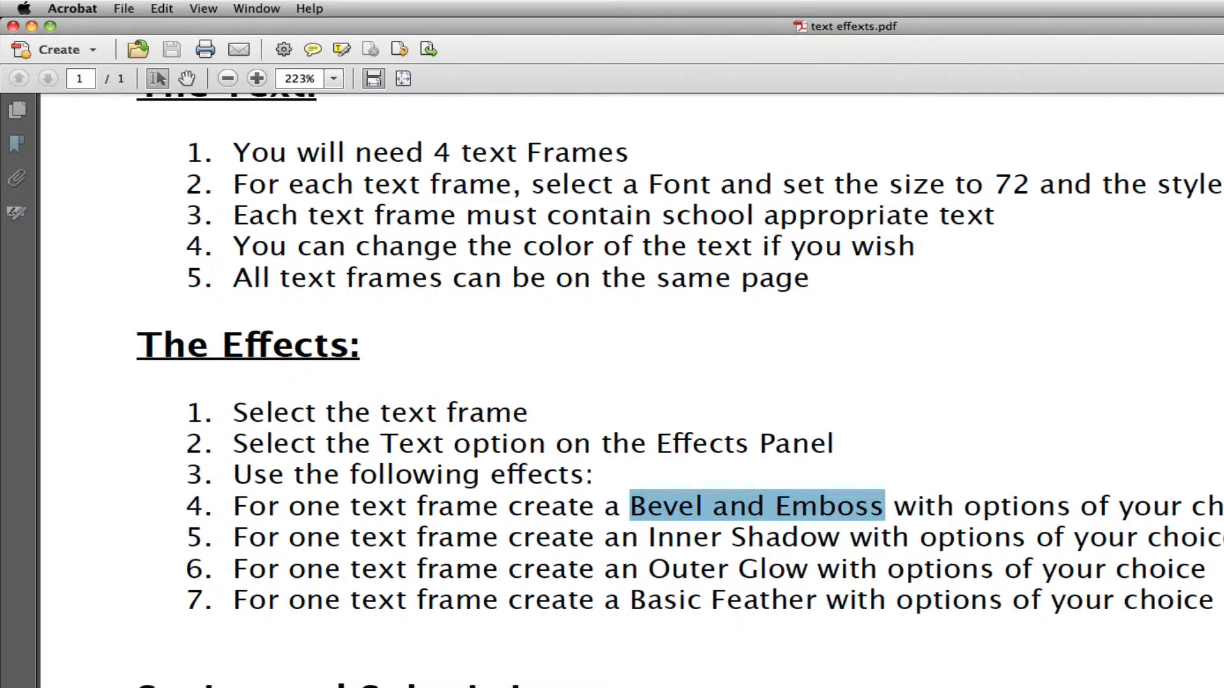
{"action": "key", "text": "super+Tab"}
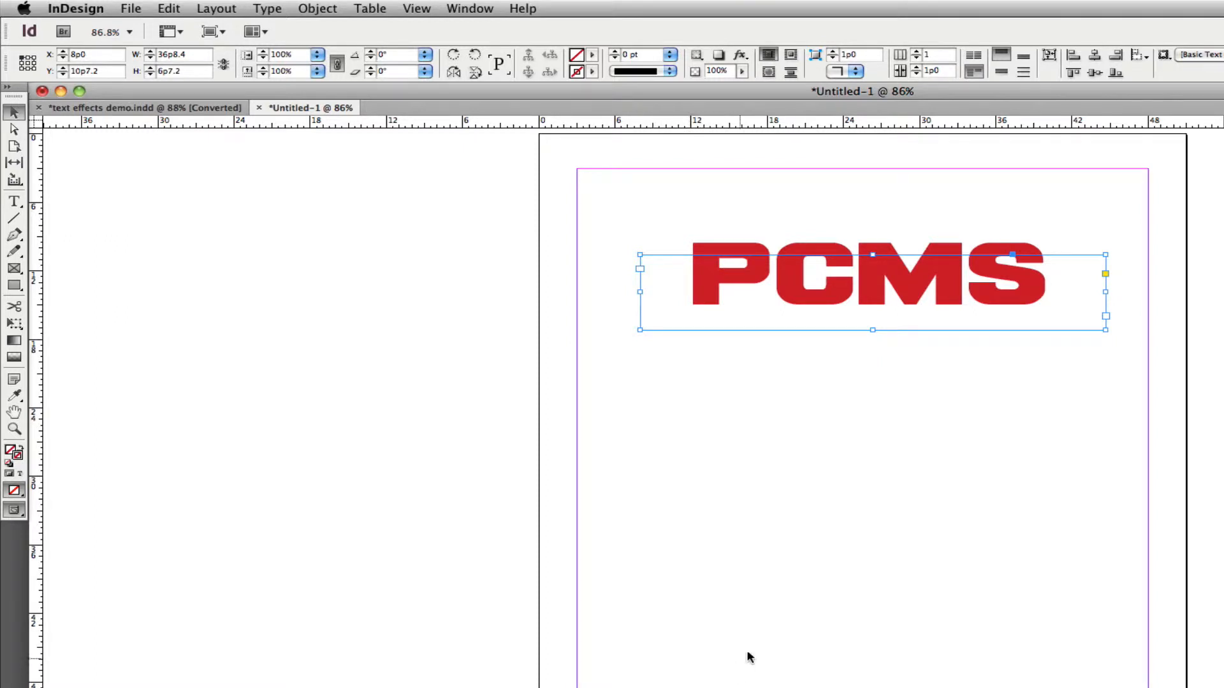
- Center the PCMS text vertically in its frame and show the Effects settings with Text as the target
{"action": "left_click", "coordinate": [1003, 72]}
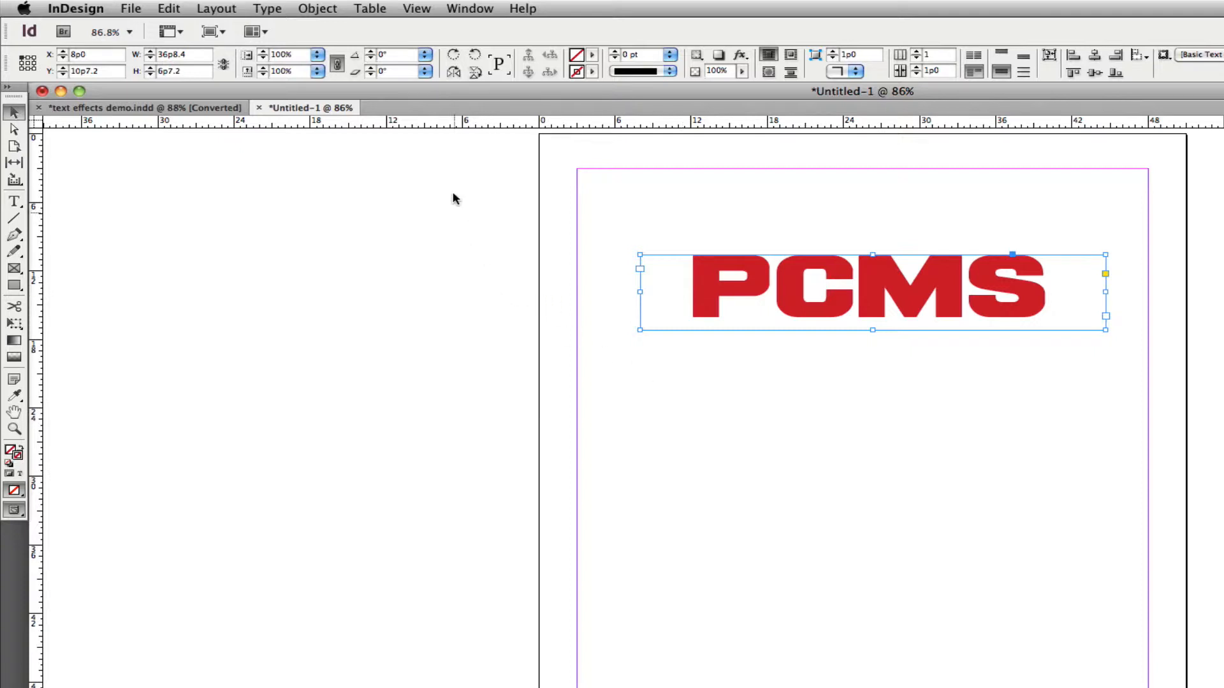
{"action": "left_click", "coordinate": [472, 9]}
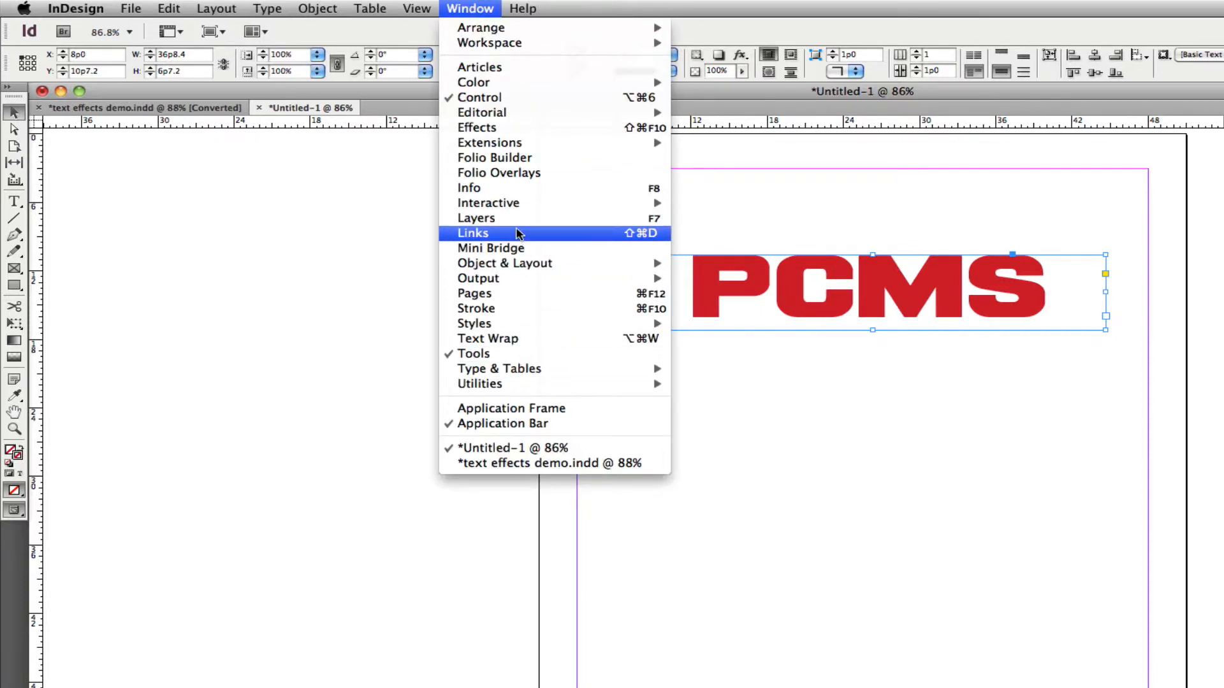
{"action": "left_click", "coordinate": [517, 127]}
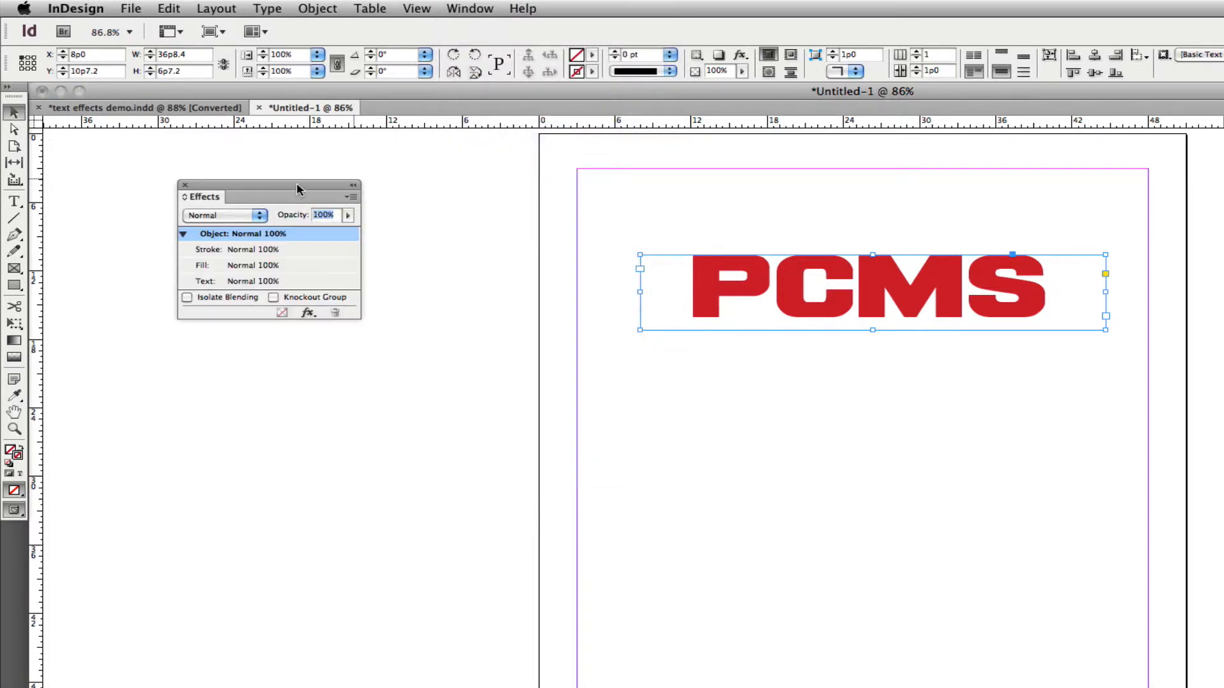
{"action": "left_click_drag", "start_coordinate": [294, 184], "coordinate": [452, 216]}
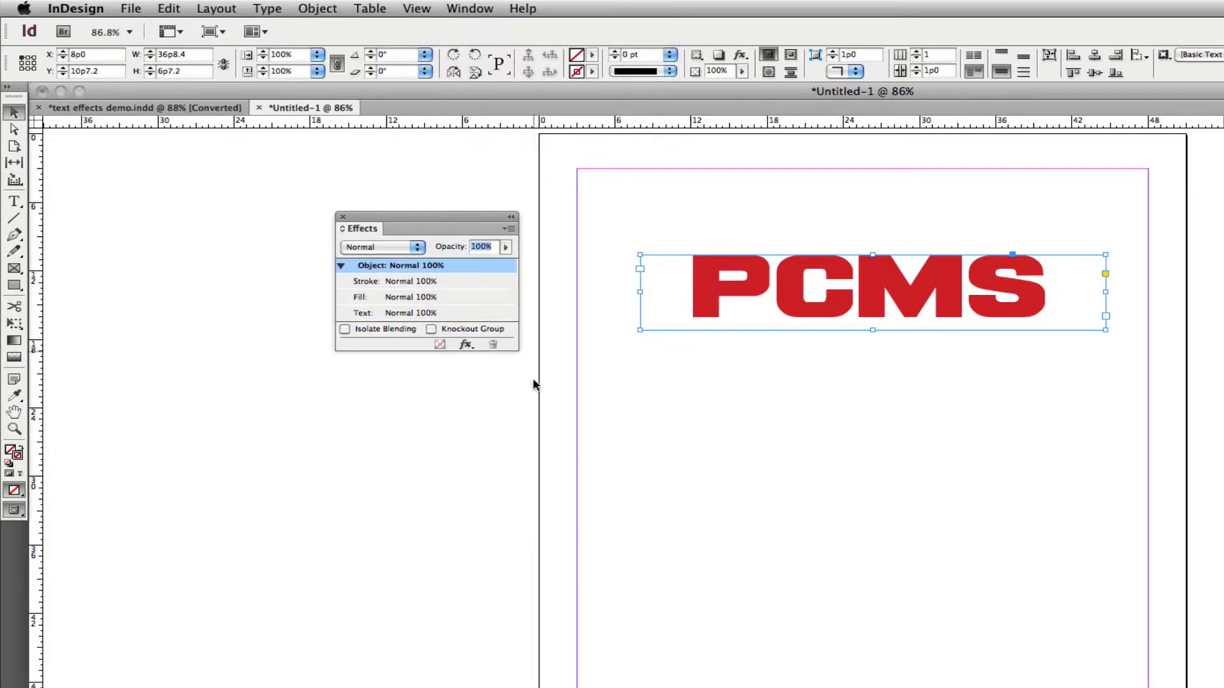
{"action": "left_click", "coordinate": [369, 314]}
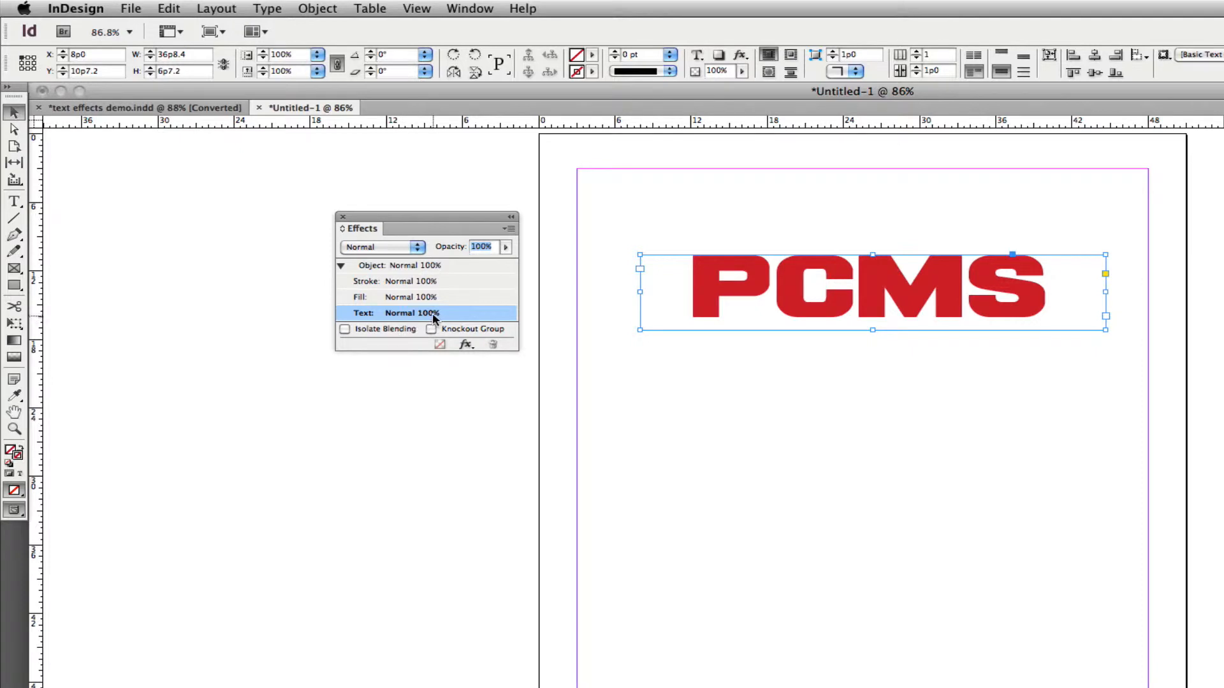
{"action": "left_click", "coordinate": [466, 345]}
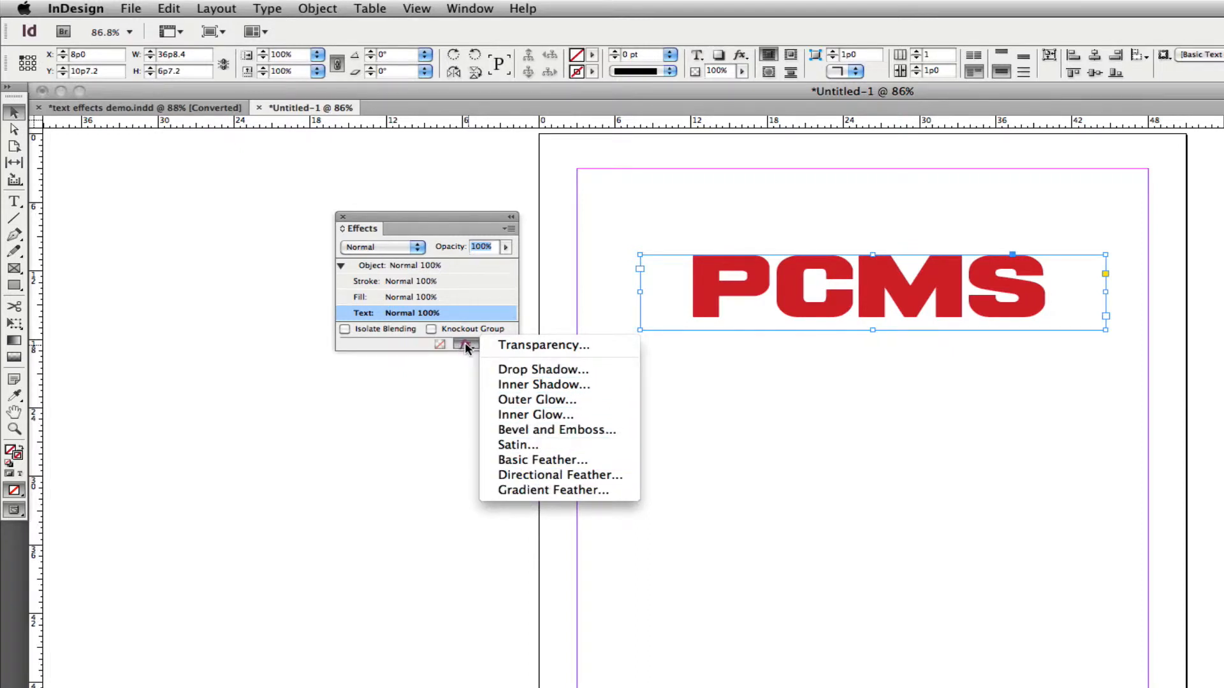
{"action": "left_click", "coordinate": [387, 316]}
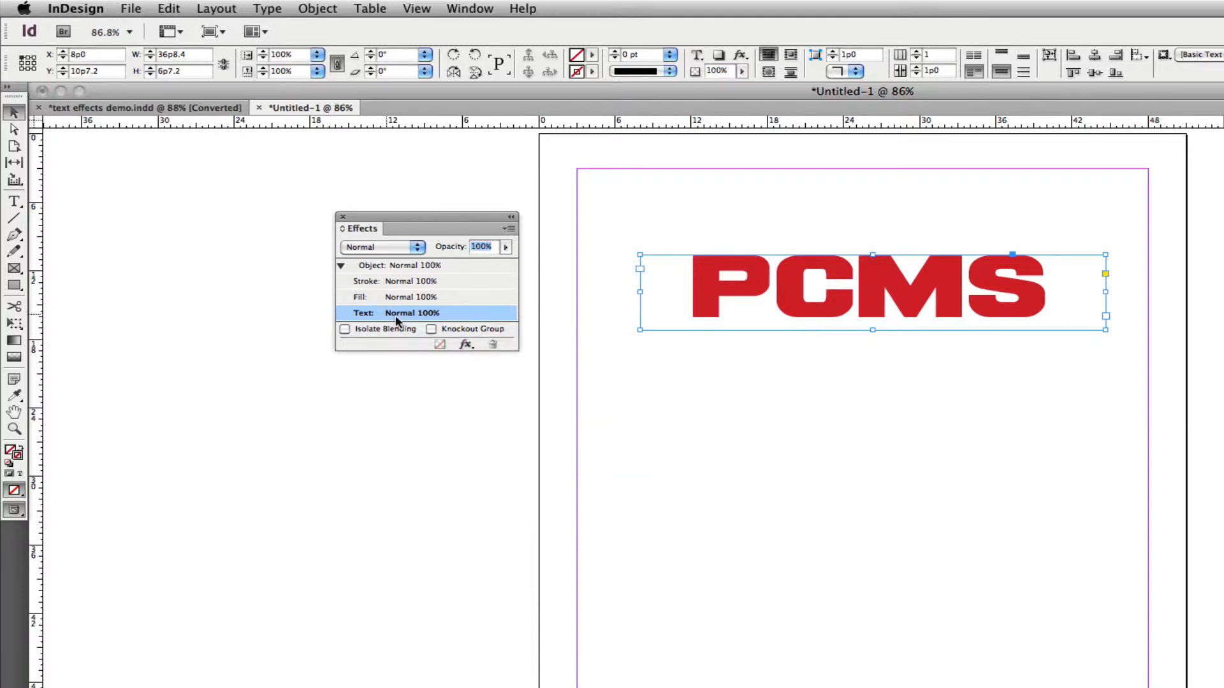
{"action": "left_click", "coordinate": [466, 345]}
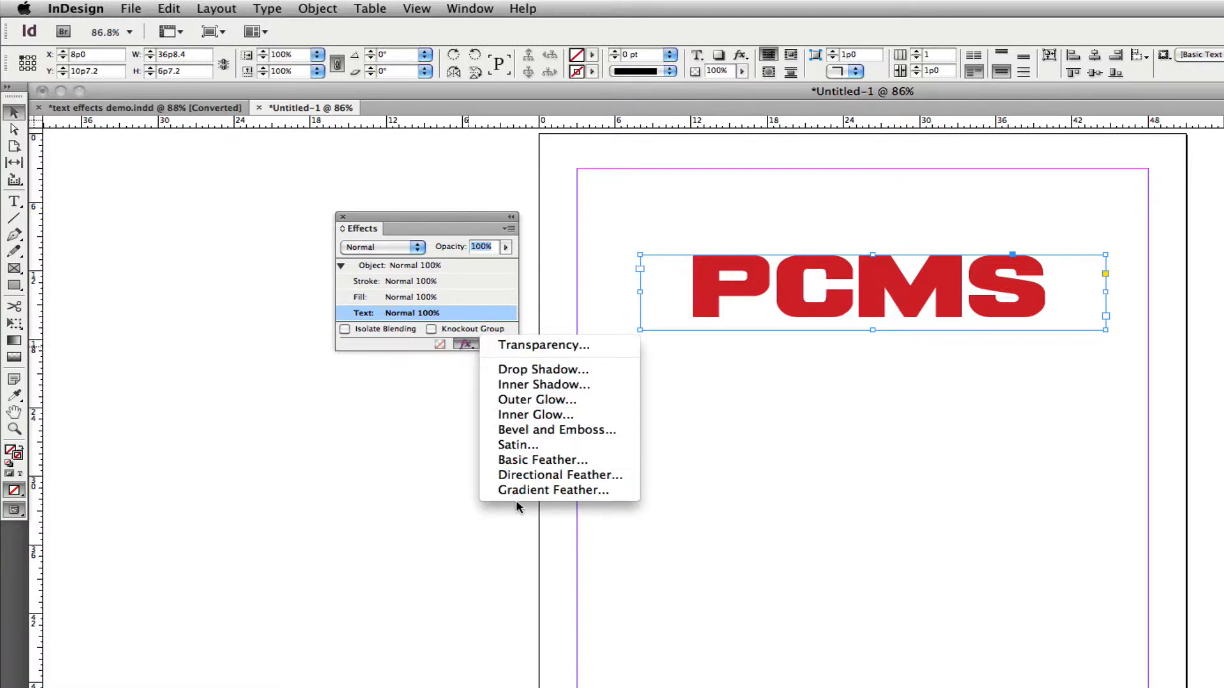
{"action": "left_click", "coordinate": [467, 345]}
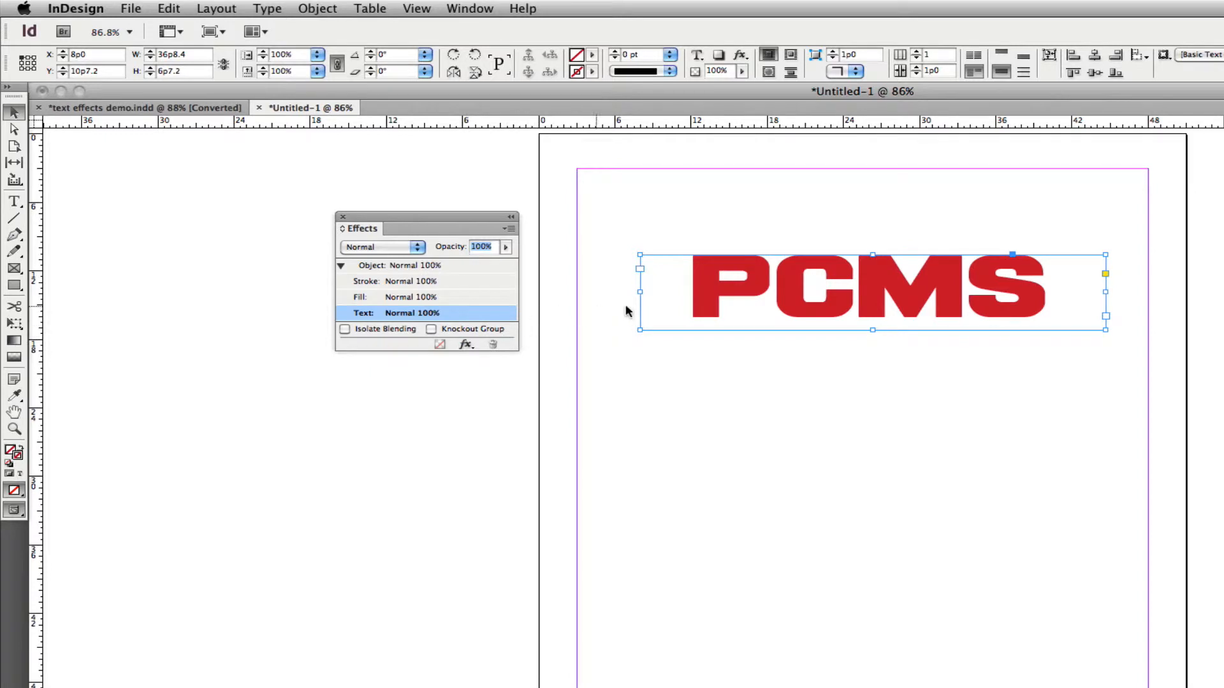
- Add a Bevel and Emboss effect to the PCMS text and place its settings dialog below the text, keeping the preview in view
{"action": "right_click", "coordinate": [705, 303]}
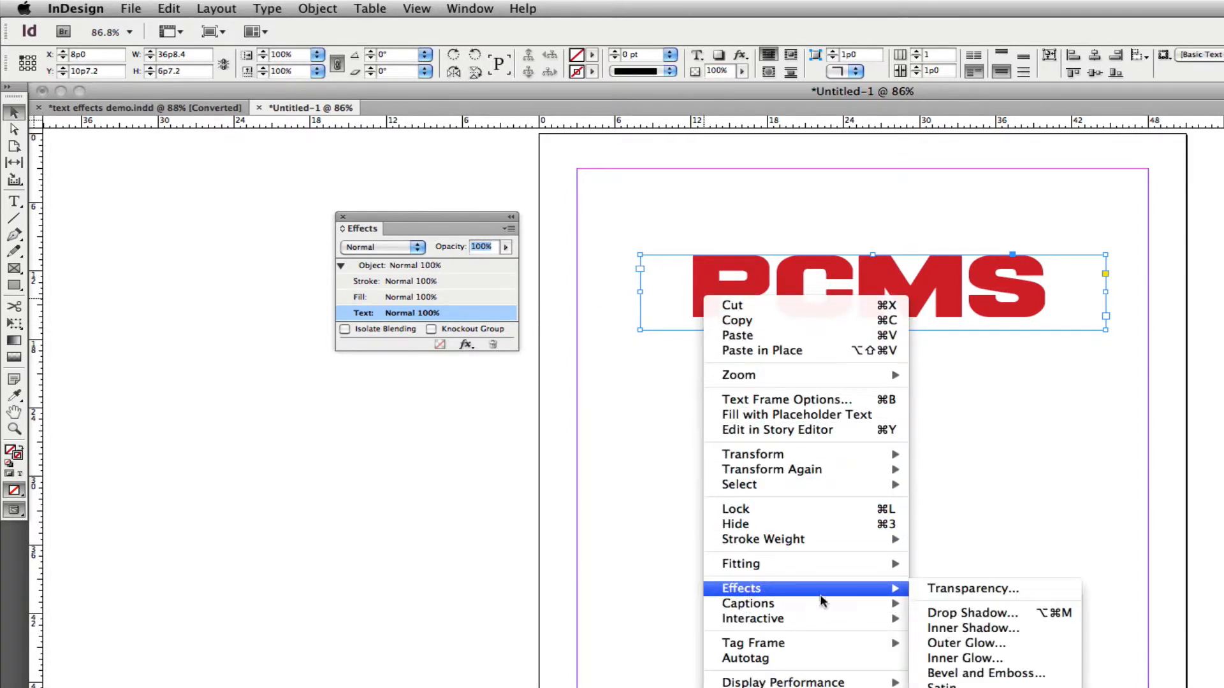
{"action": "mouse_move", "coordinate": [906, 590]}
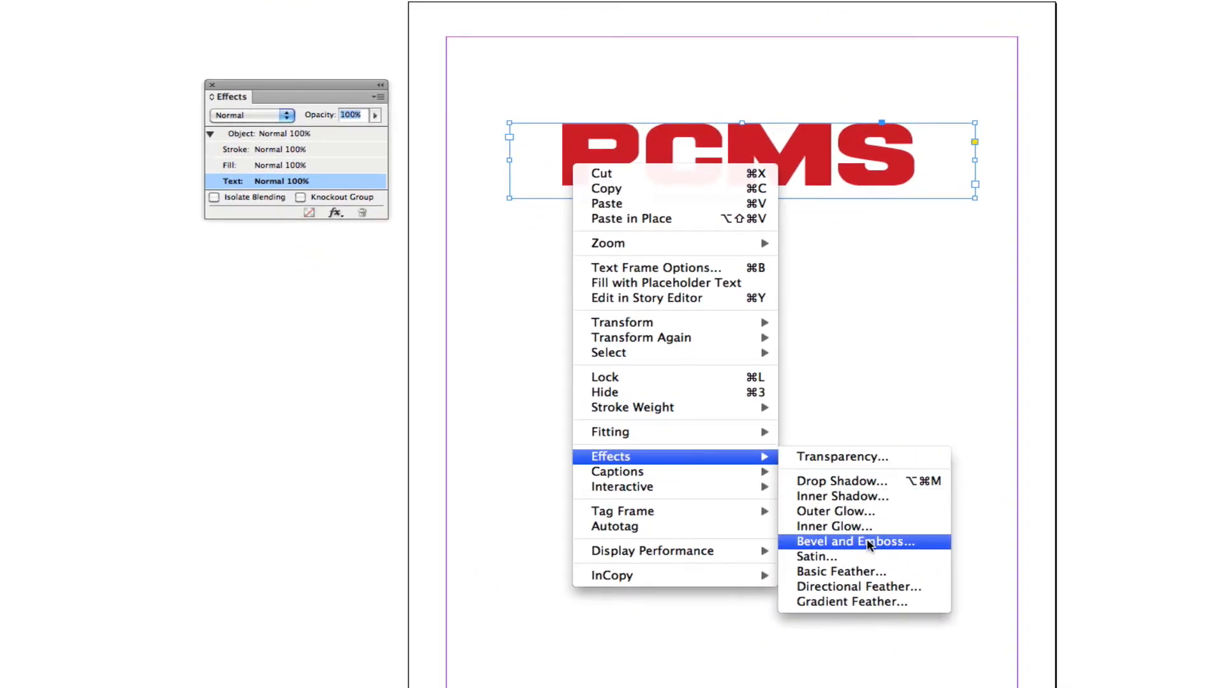
{"action": "left_click", "coordinate": [867, 546]}
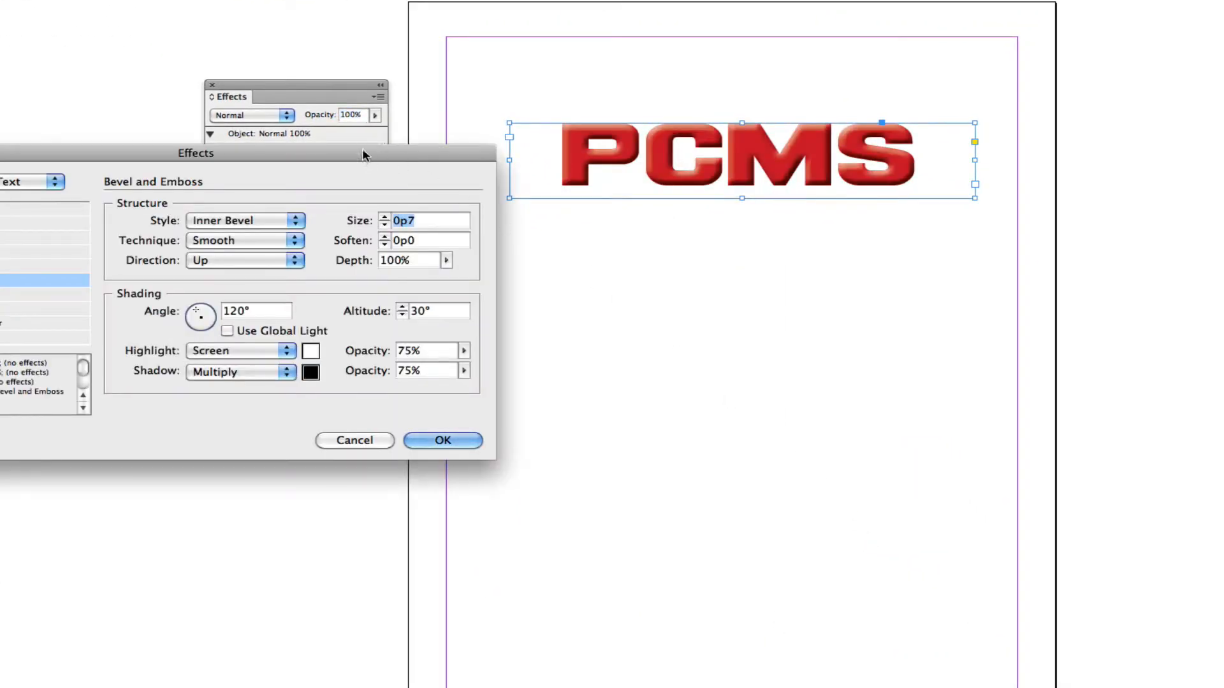
{"action": "left_click_drag", "start_coordinate": [363, 147], "coordinate": [623, 279]}
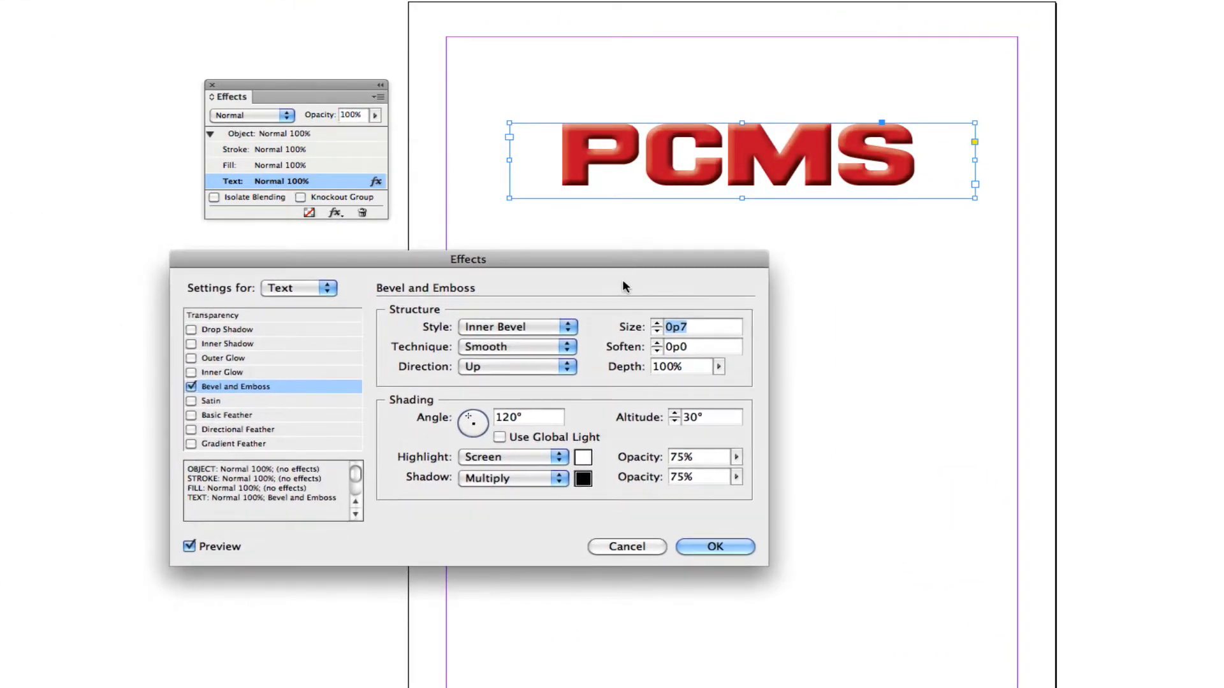
{"action": "left_click", "coordinate": [218, 389]}
{"action": "left_click_drag", "start_coordinate": [462, 261], "coordinate": [725, 221]}
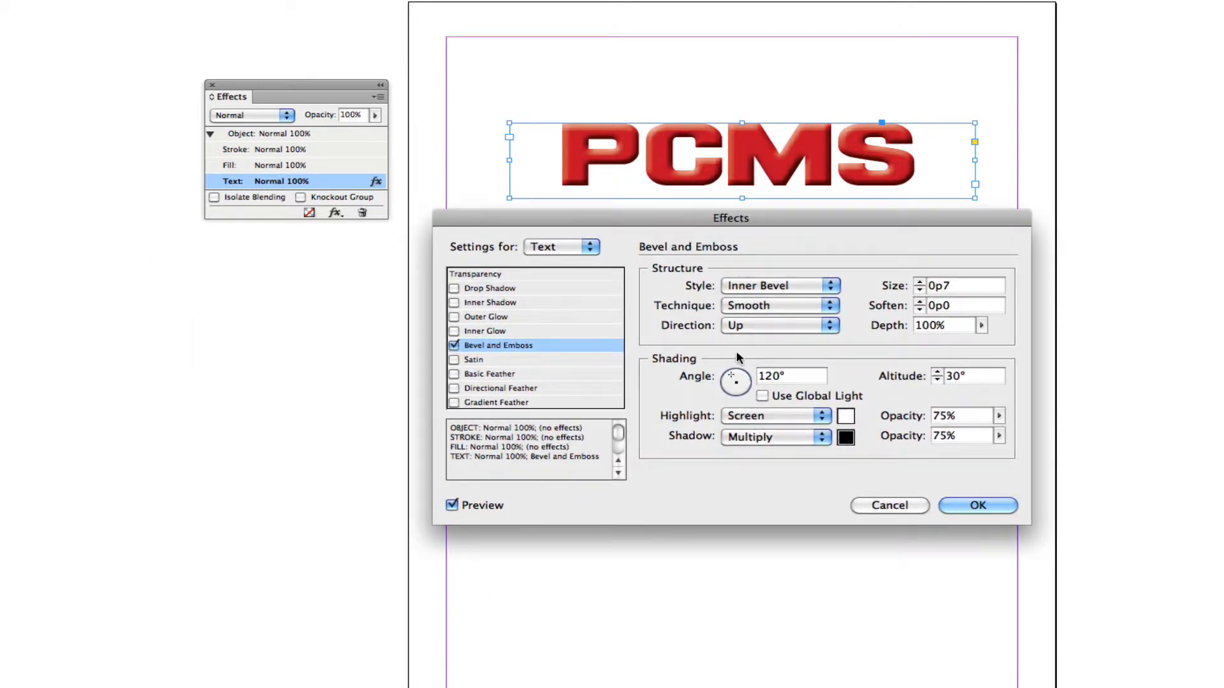
- Try the Outer Bevel, Emboss and Pillow Emboss styles on the PCMS text and return the style to Inner Bevel
{"action": "left_click", "coordinate": [781, 285]}
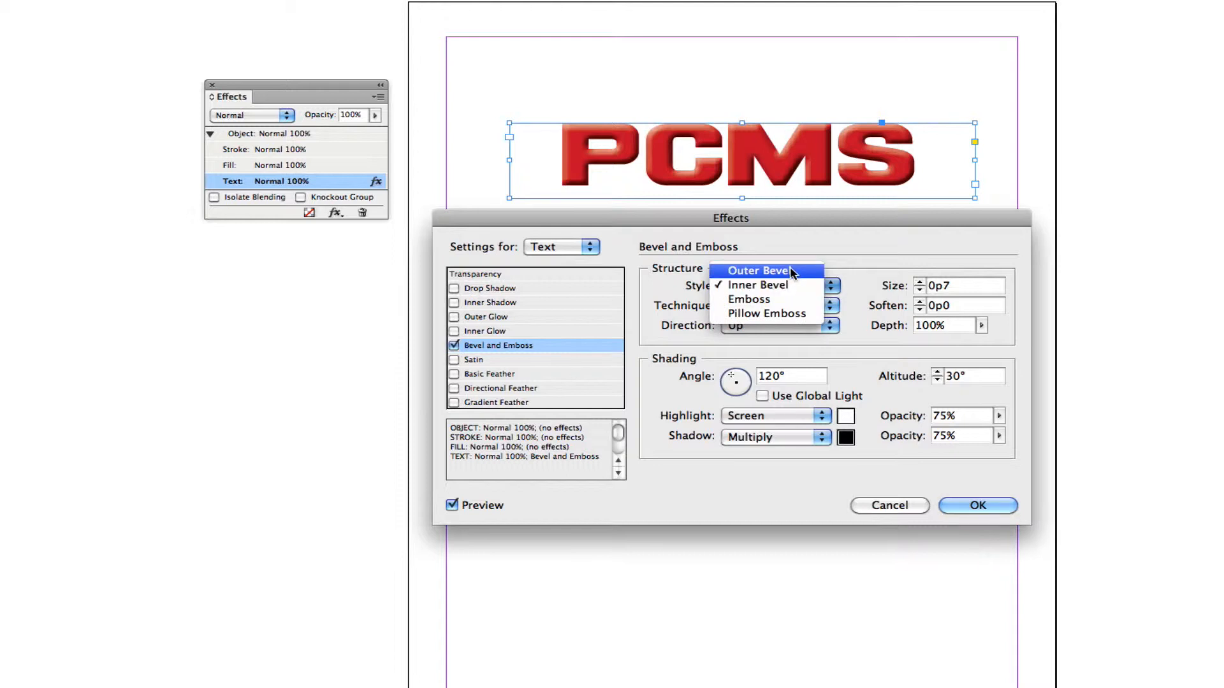
{"action": "left_click", "coordinate": [788, 271]}
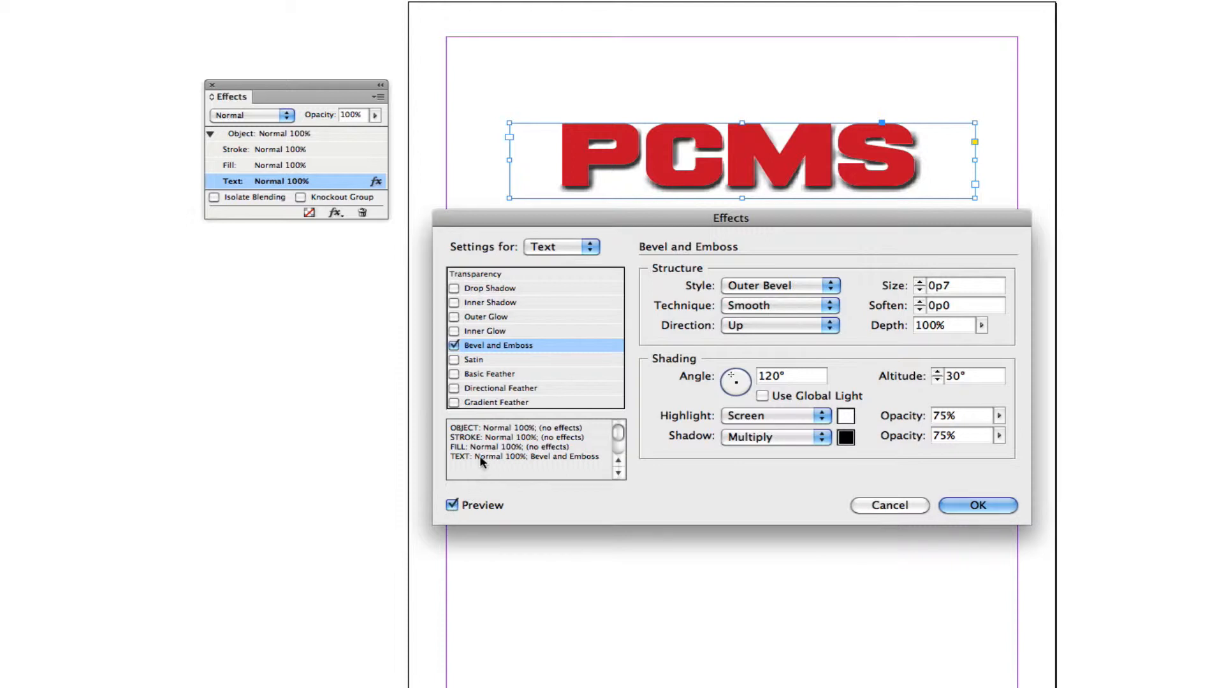
{"action": "left_click", "coordinate": [762, 292]}
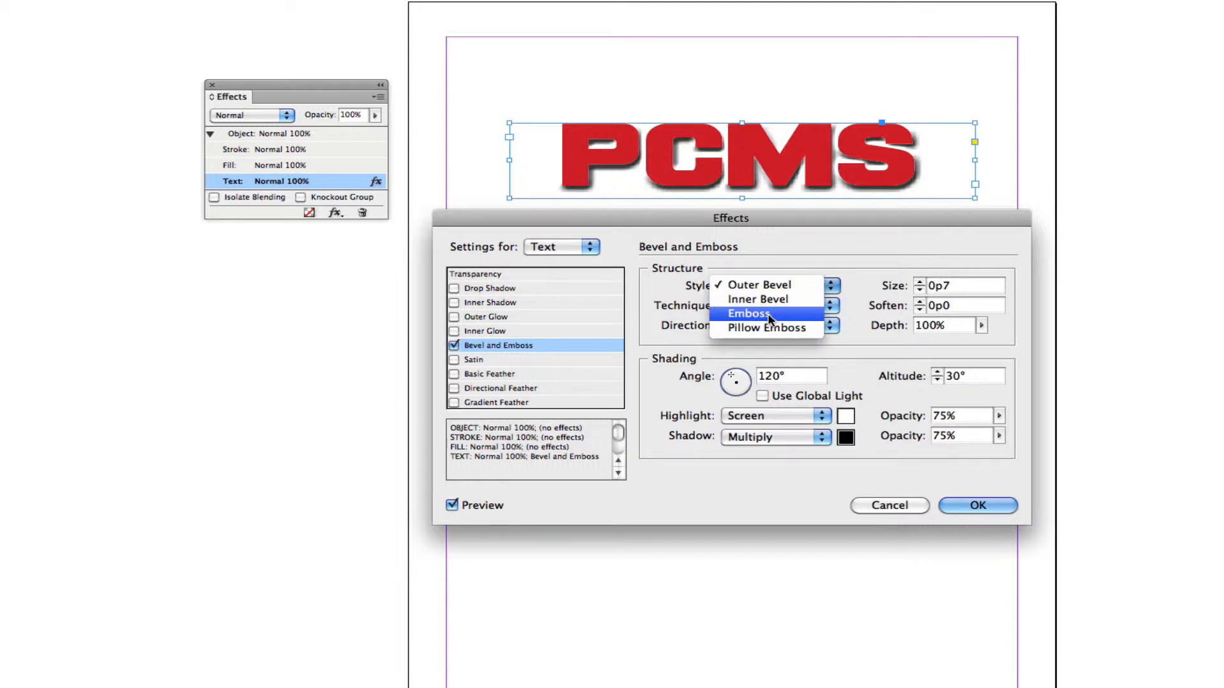
{"action": "left_click", "coordinate": [769, 319]}
{"action": "left_click", "coordinate": [779, 292]}
{"action": "left_click", "coordinate": [777, 286]}
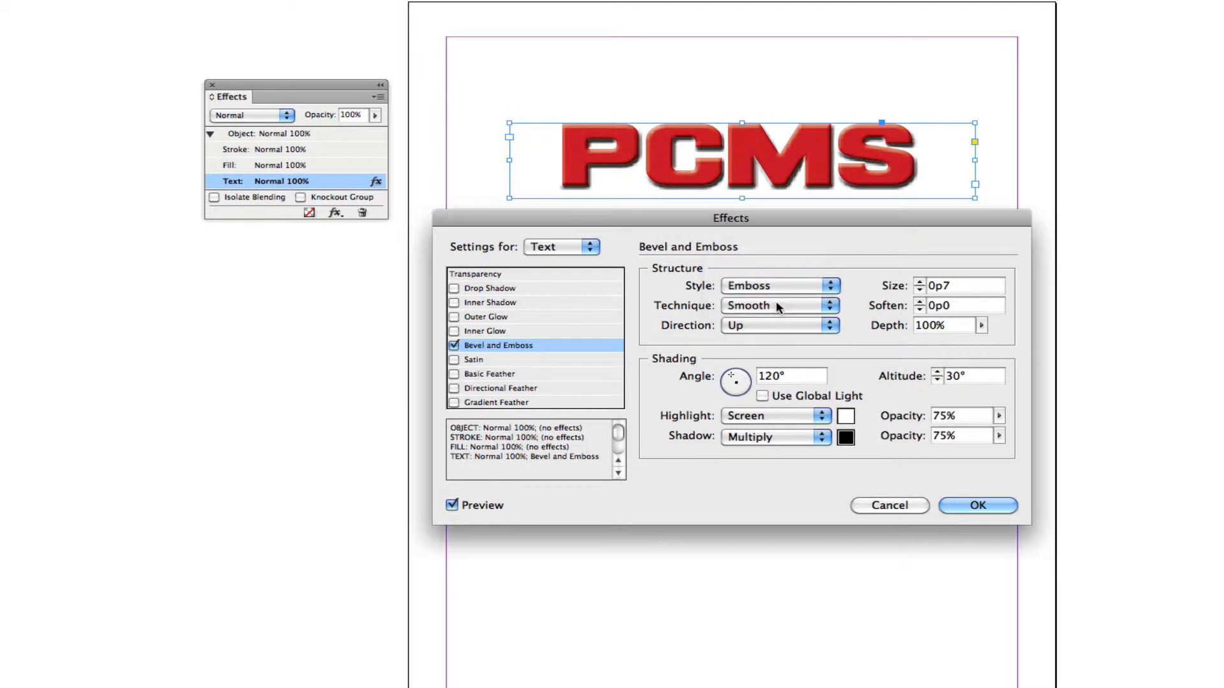
{"action": "left_click", "coordinate": [776, 302]}
{"action": "left_click", "coordinate": [788, 288]}
{"action": "left_click", "coordinate": [788, 288]}
{"action": "left_click", "coordinate": [777, 317]}
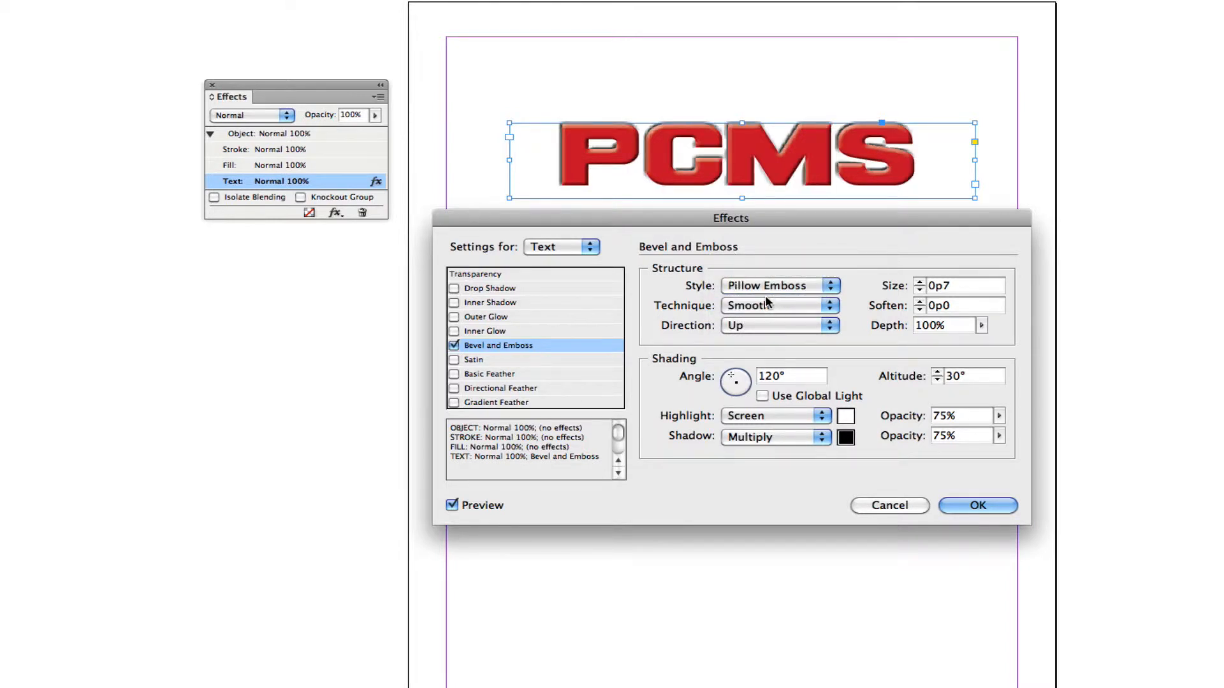
{"action": "left_click", "coordinate": [783, 291]}
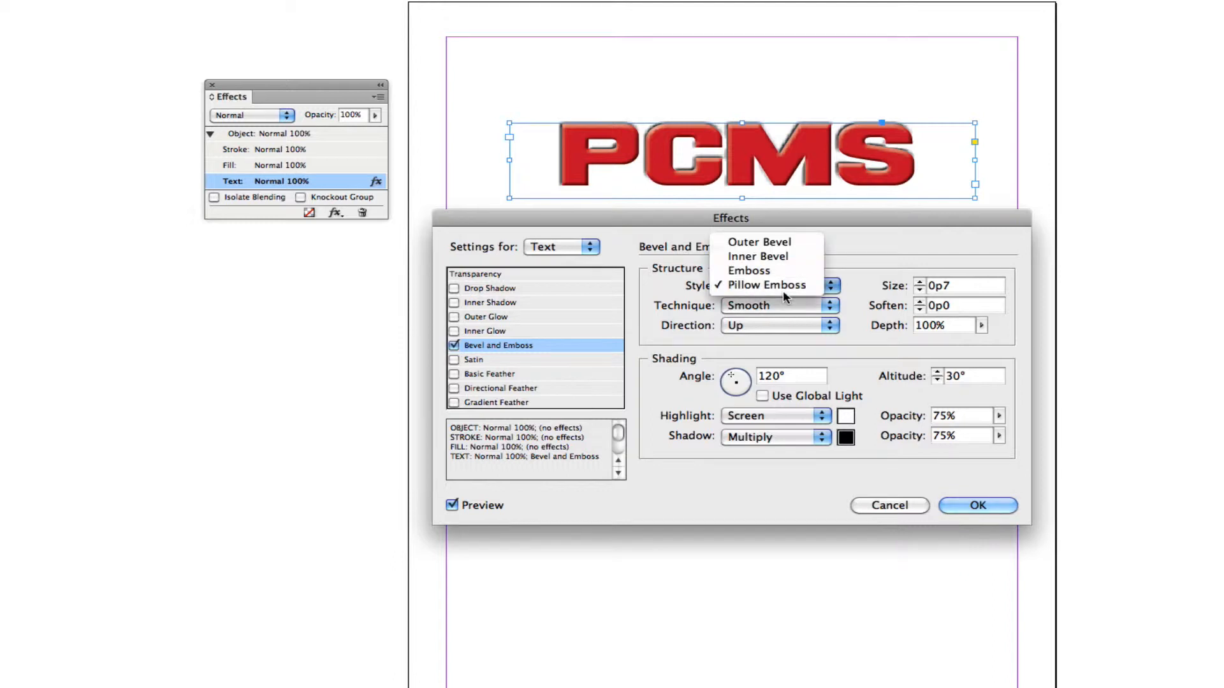
{"action": "left_click", "coordinate": [782, 257]}
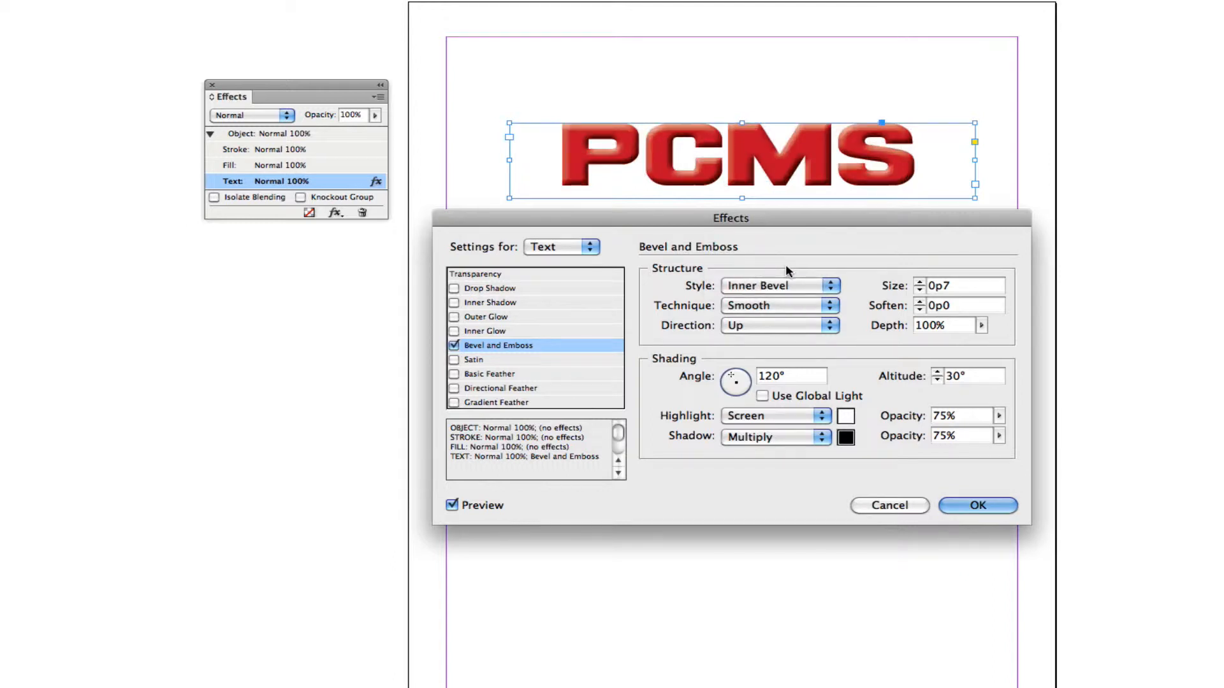
- Try the Chisel Hard and Chisel Soft techniques for the bevel and return the technique to Smooth
{"action": "left_click", "coordinate": [771, 305]}
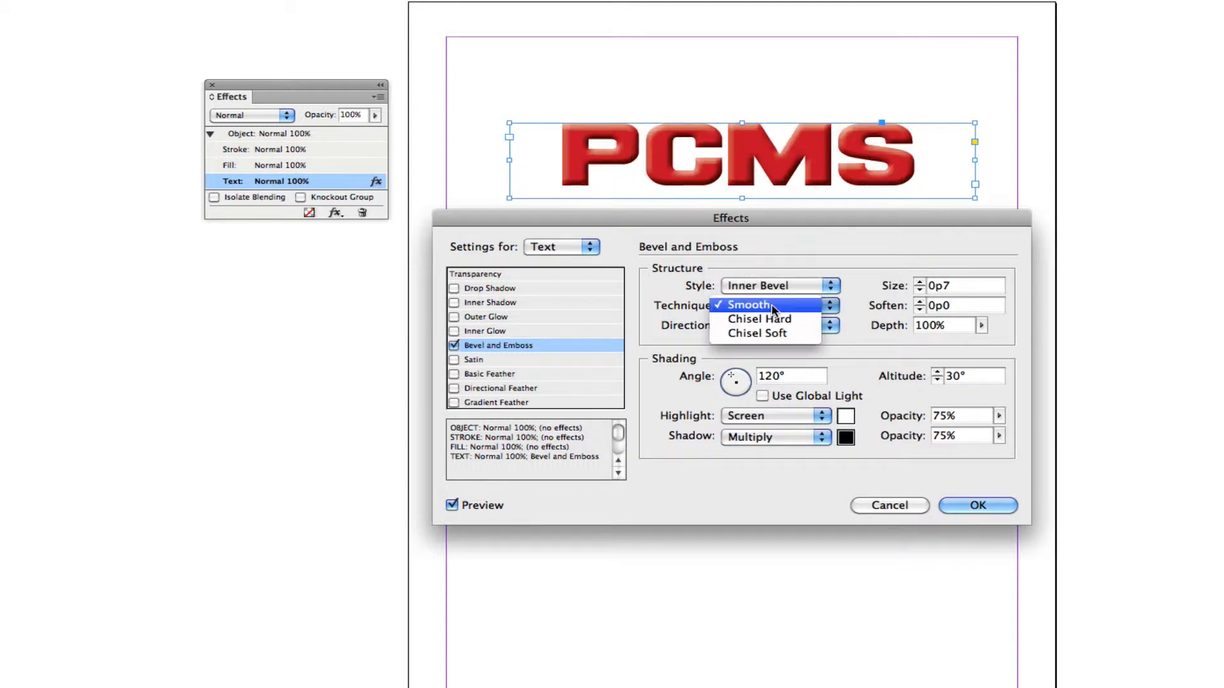
{"action": "left_click", "coordinate": [784, 322]}
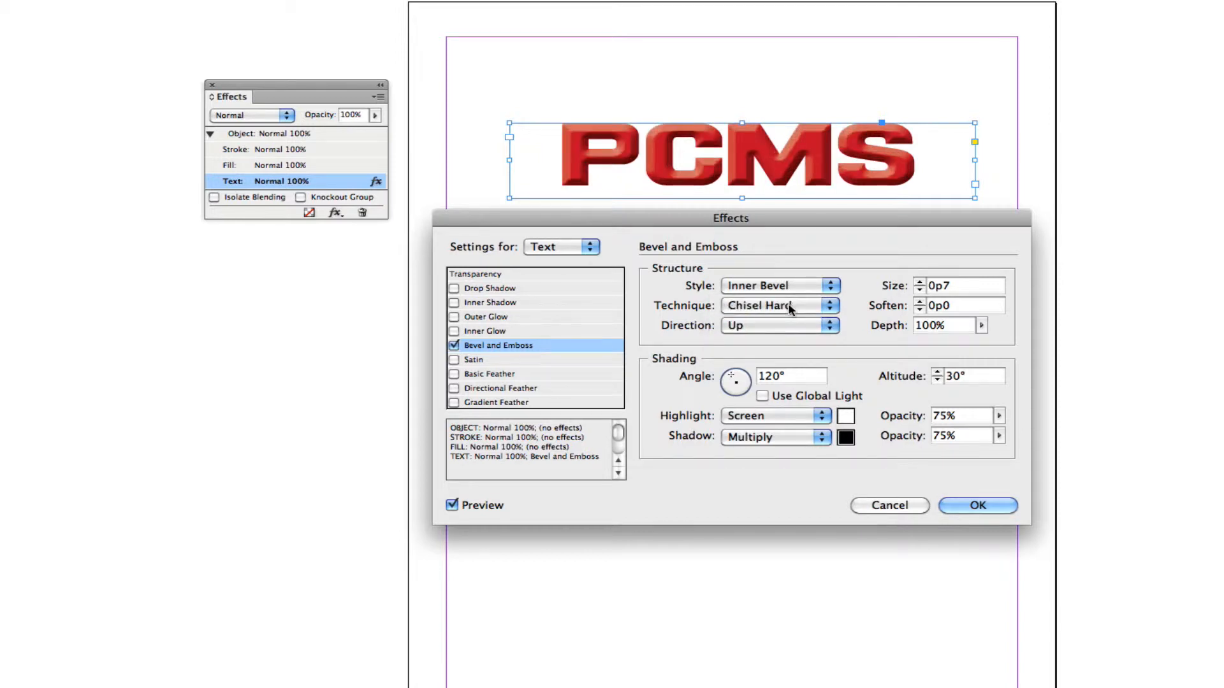
{"action": "left_click", "coordinate": [802, 305]}
{"action": "left_click", "coordinate": [784, 322]}
{"action": "left_click", "coordinate": [790, 305]}
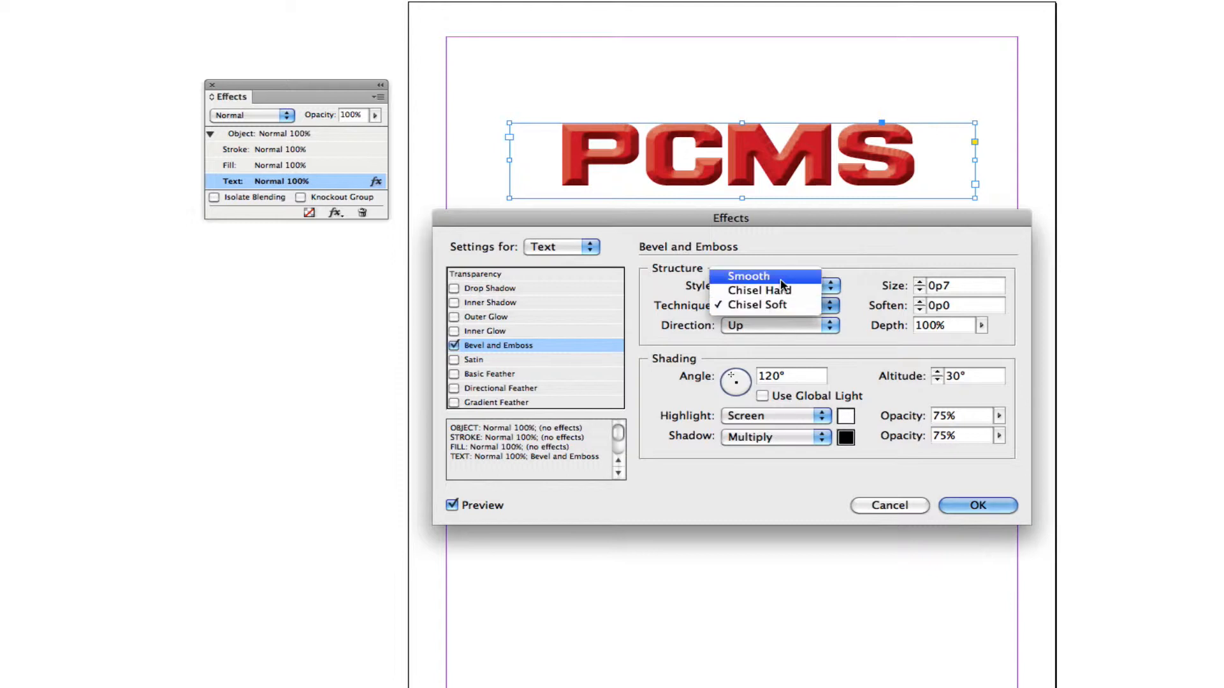
{"action": "left_click", "coordinate": [782, 279]}
- Try the Down direction for the PCMS bevel and return the direction to Up
{"action": "left_click", "coordinate": [775, 325]}
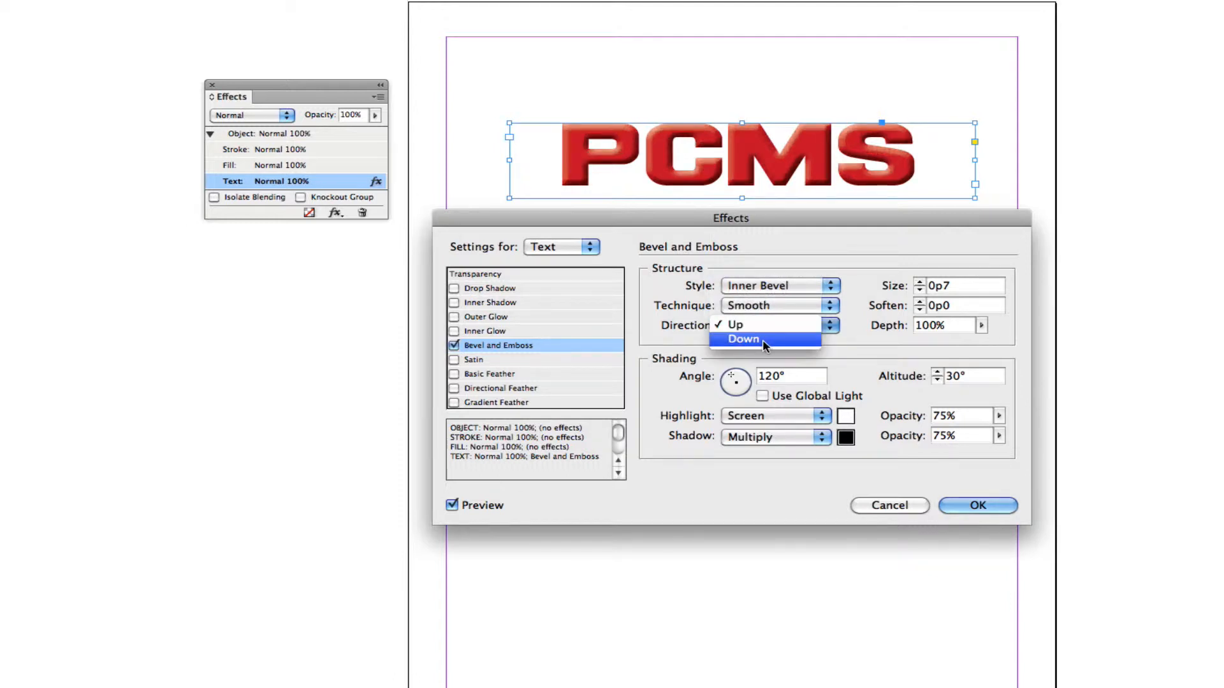
{"action": "left_click", "coordinate": [764, 339]}
{"action": "left_click", "coordinate": [763, 327]}
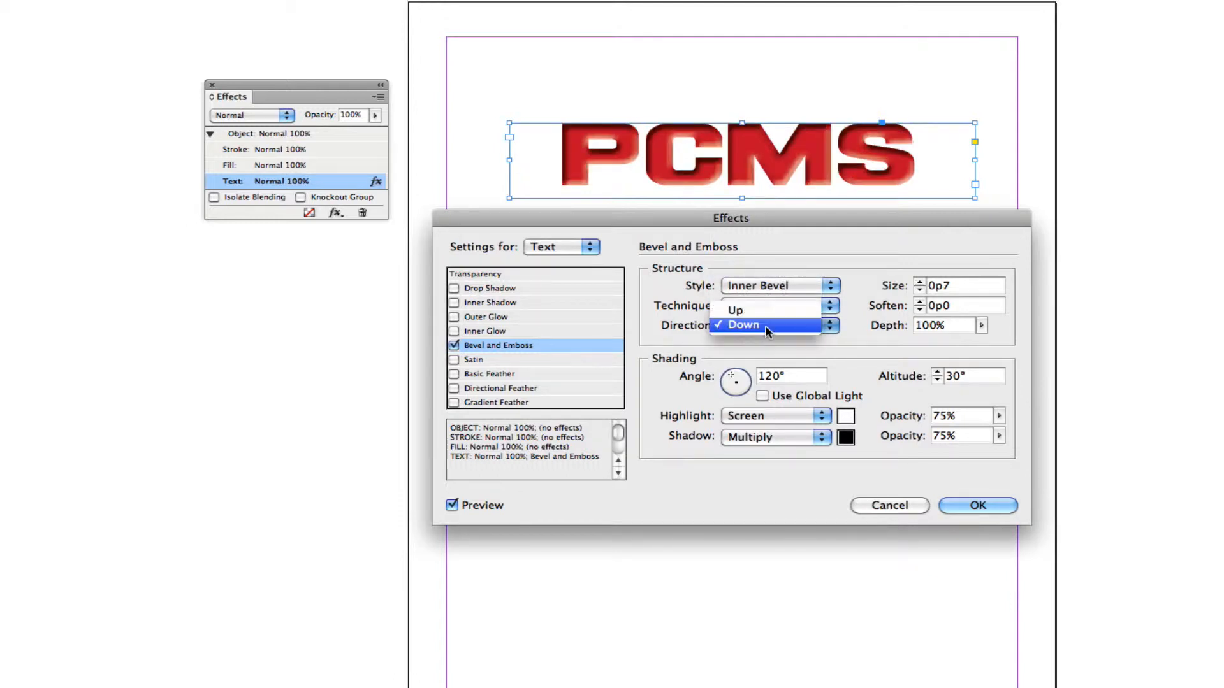
{"action": "left_click", "coordinate": [763, 311]}
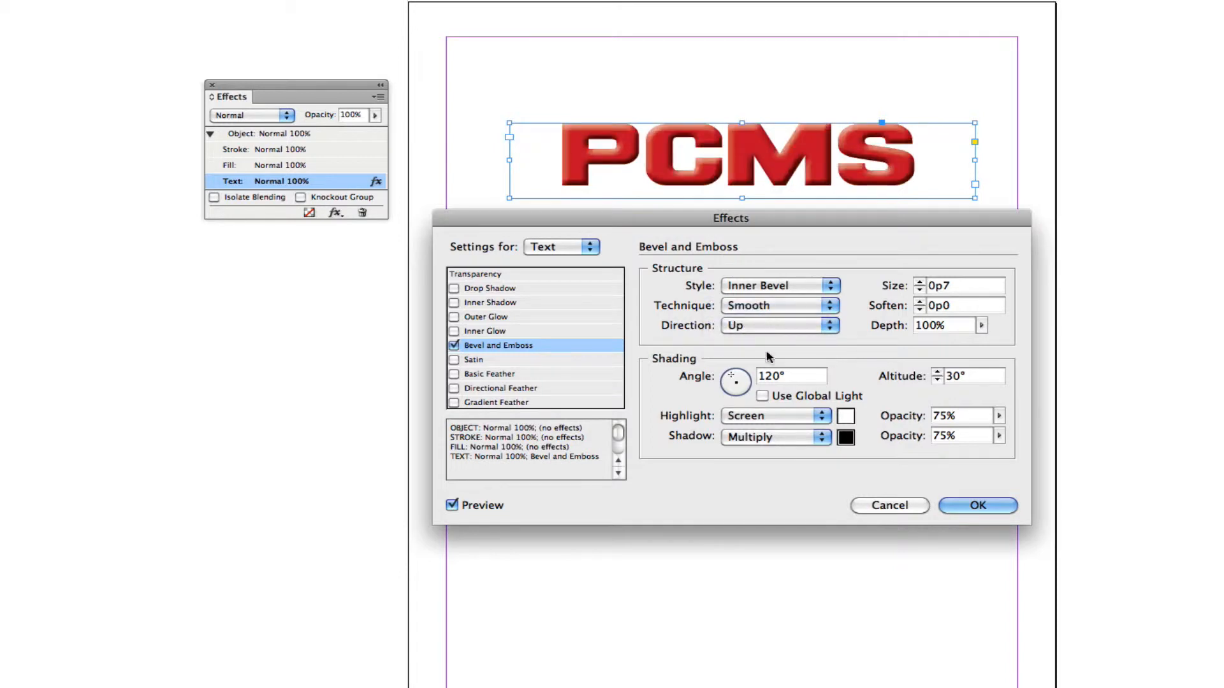
- Keep Screen as the highlight blending mode and apply the Bevel and Emboss effect to the PCMS text
{"action": "left_click", "coordinate": [770, 415]}
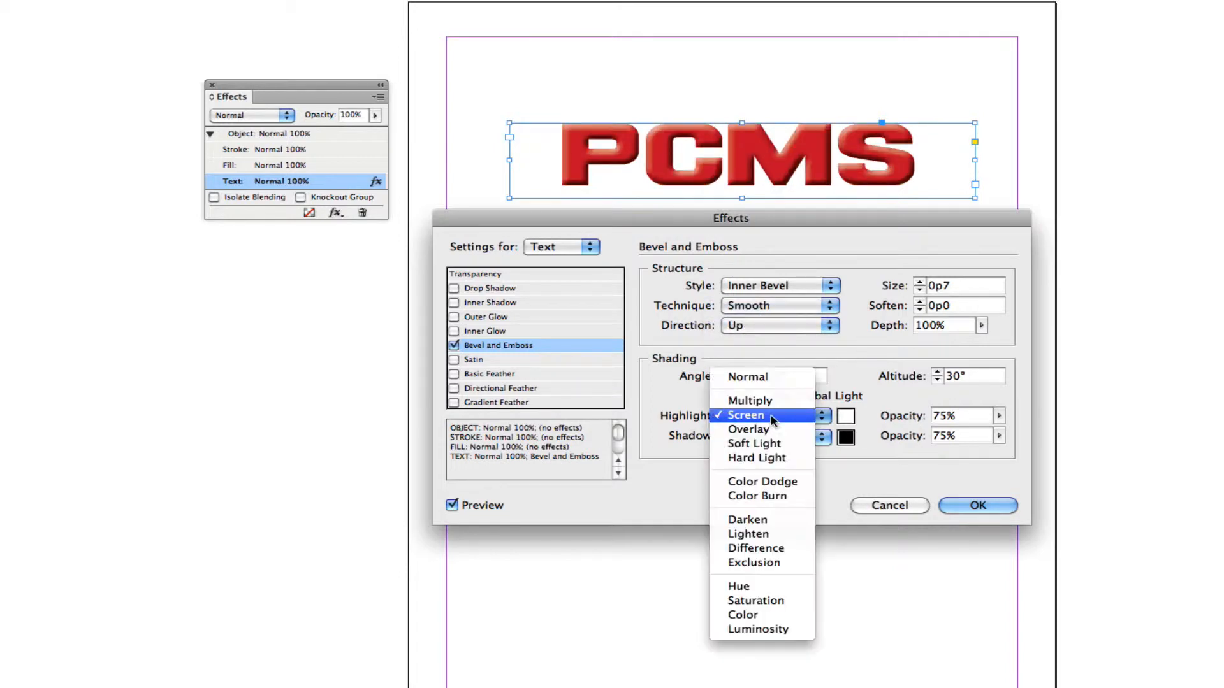
{"action": "left_click", "coordinate": [767, 415]}
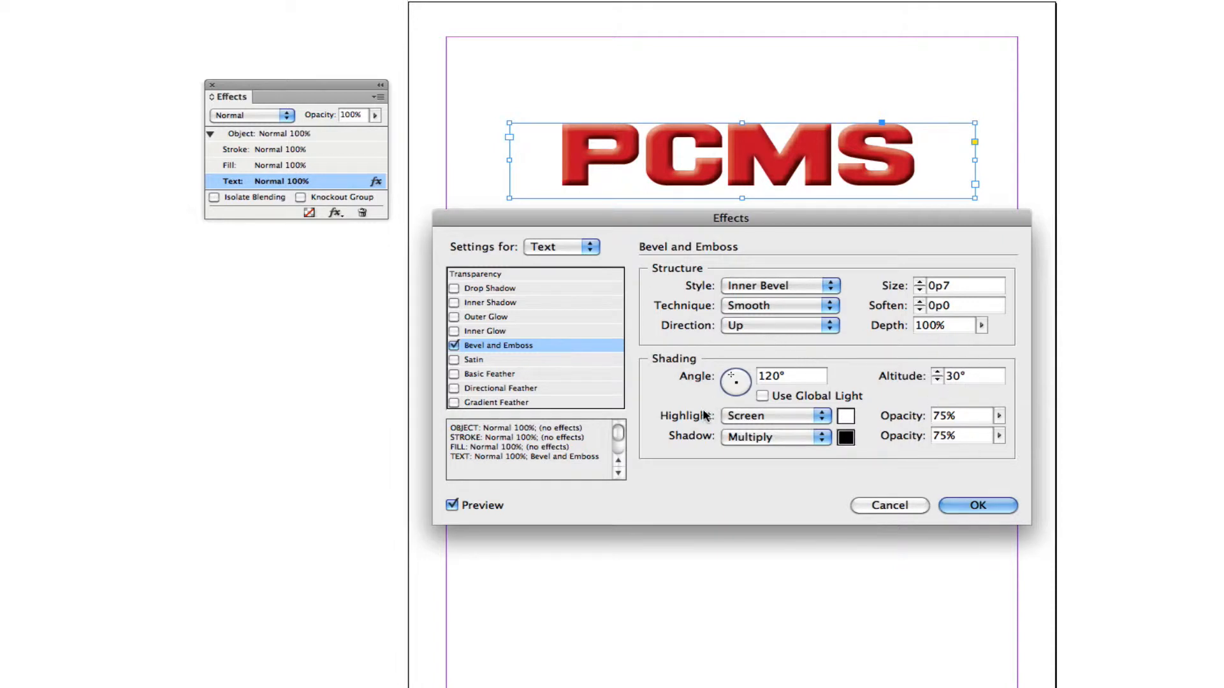
{"action": "left_click", "coordinate": [984, 510]}
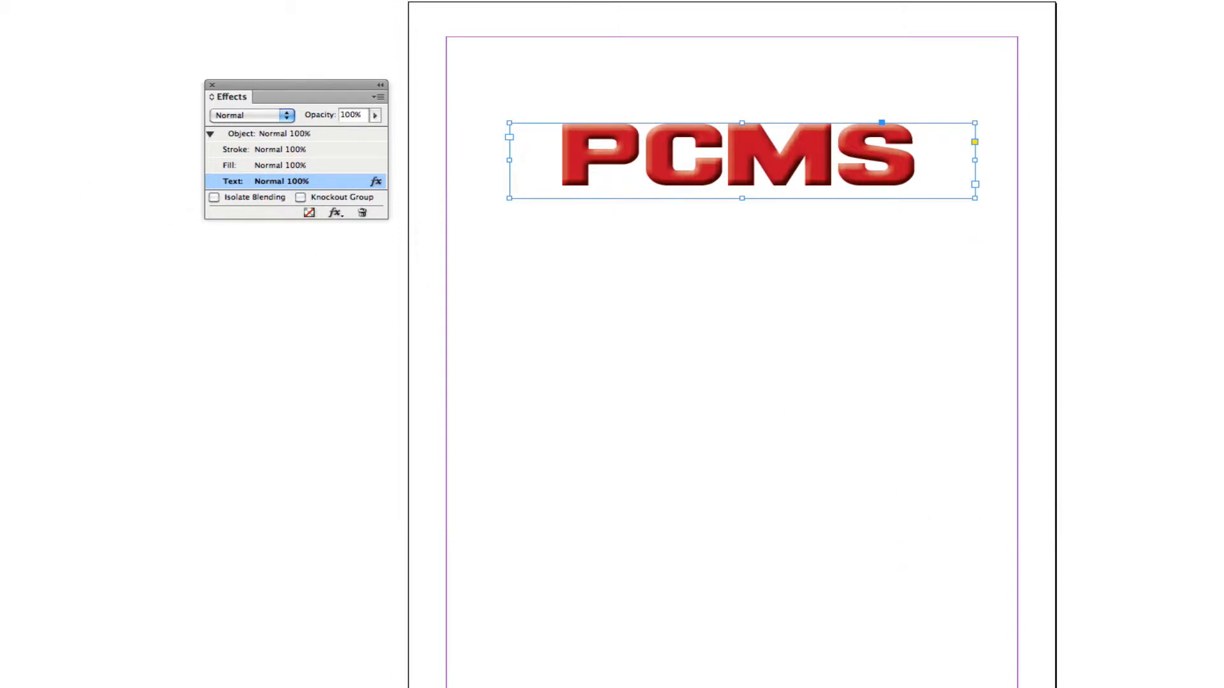
- Add a text frame about 36p0 wide and 7p4 high below PCMS, containing the word BAZINGA centered horizontally
{"action": "left_click_drag", "start_coordinate": [513, 247], "coordinate": [970, 331]}
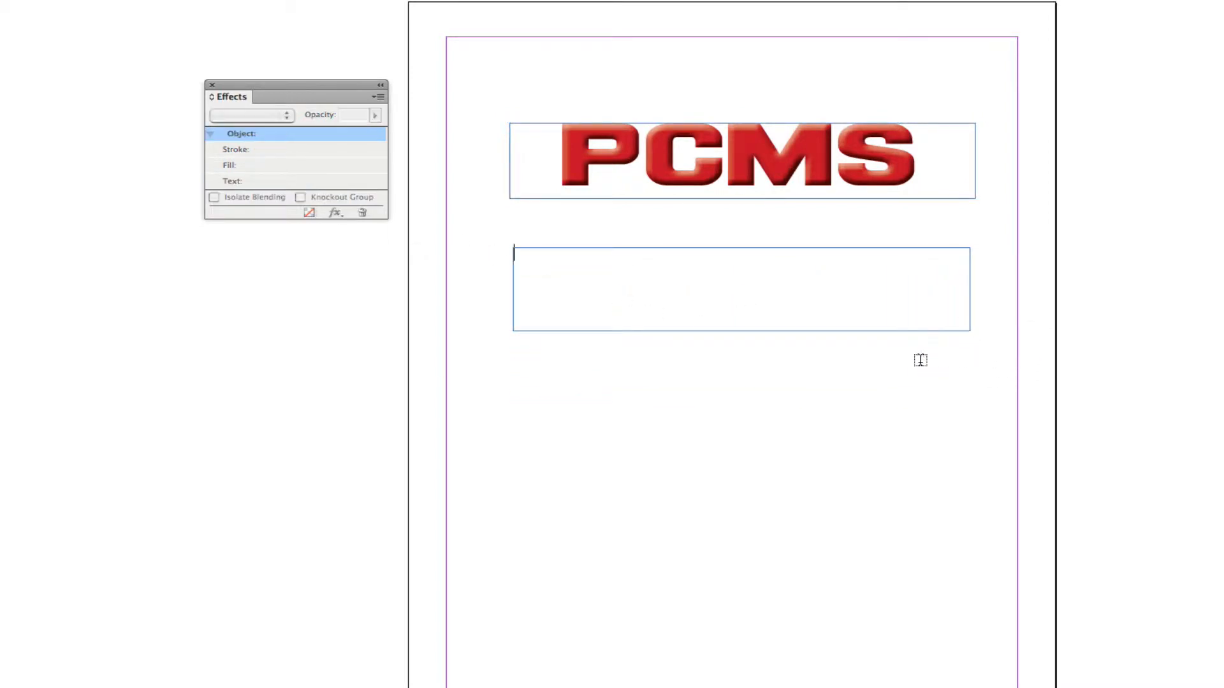
{"action": "type", "text": "BAZINGA"}
{"action": "left_click_drag", "start_coordinate": [579, 250], "coordinate": [462, 247]}
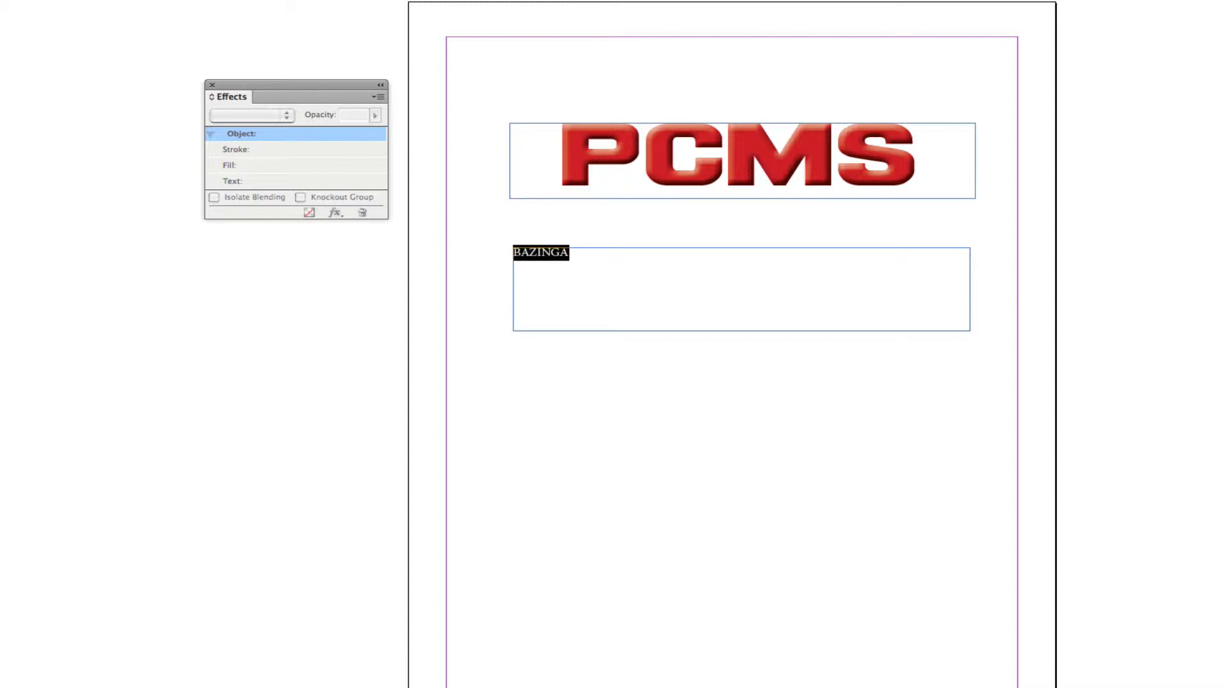
{"action": "key", "text": "super+shift+c"}
- Set the BAZINGA text in the Ash font, trying 72 pt first and settling on 60 pt
{"action": "left_click", "coordinate": [137, 38]}
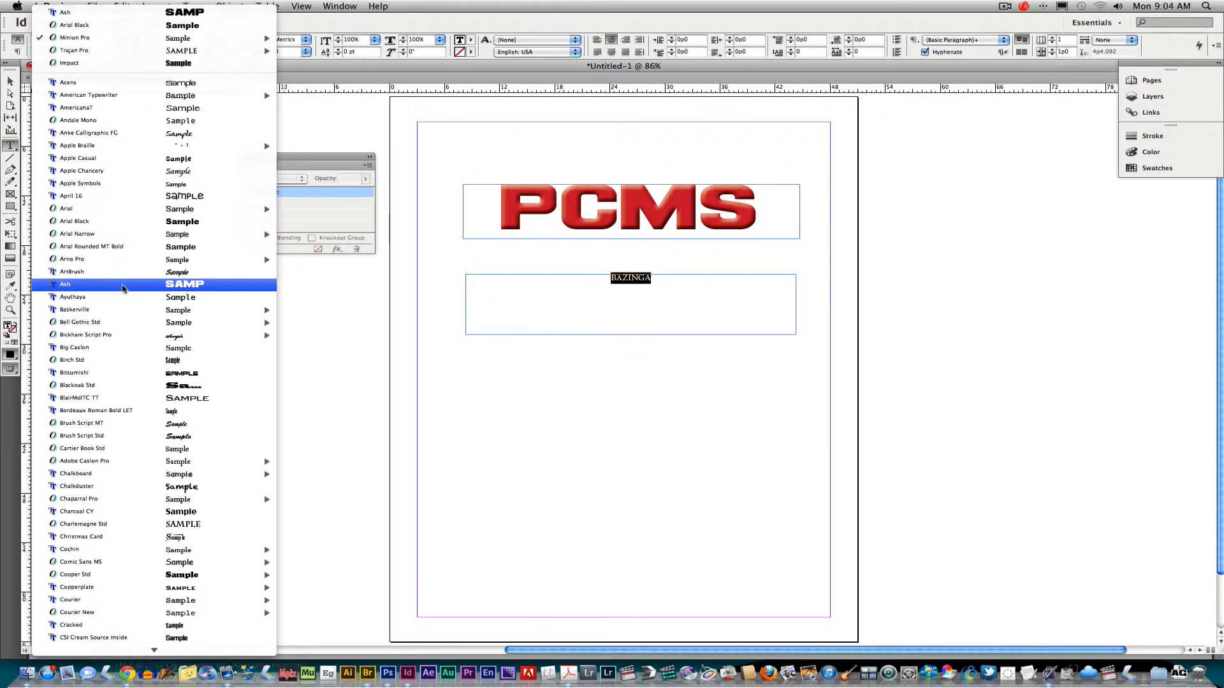
{"action": "left_click", "coordinate": [123, 285]}
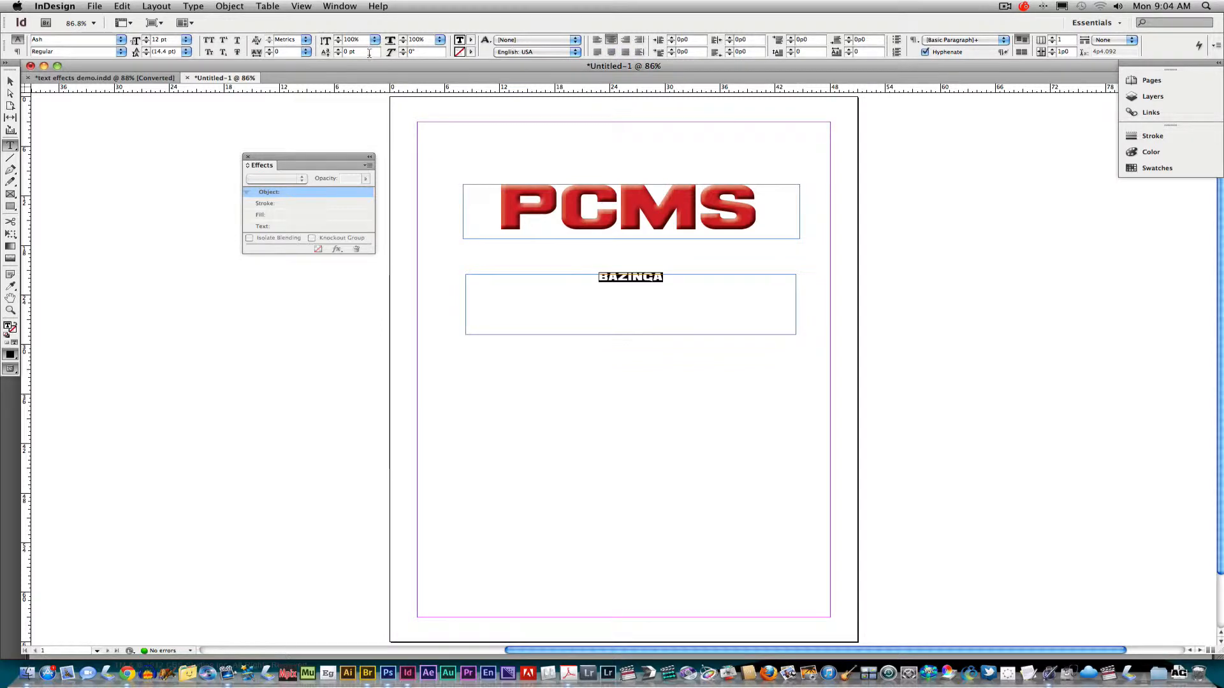
{"action": "left_click", "coordinate": [186, 39]}
{"action": "left_click", "coordinate": [176, 161]}
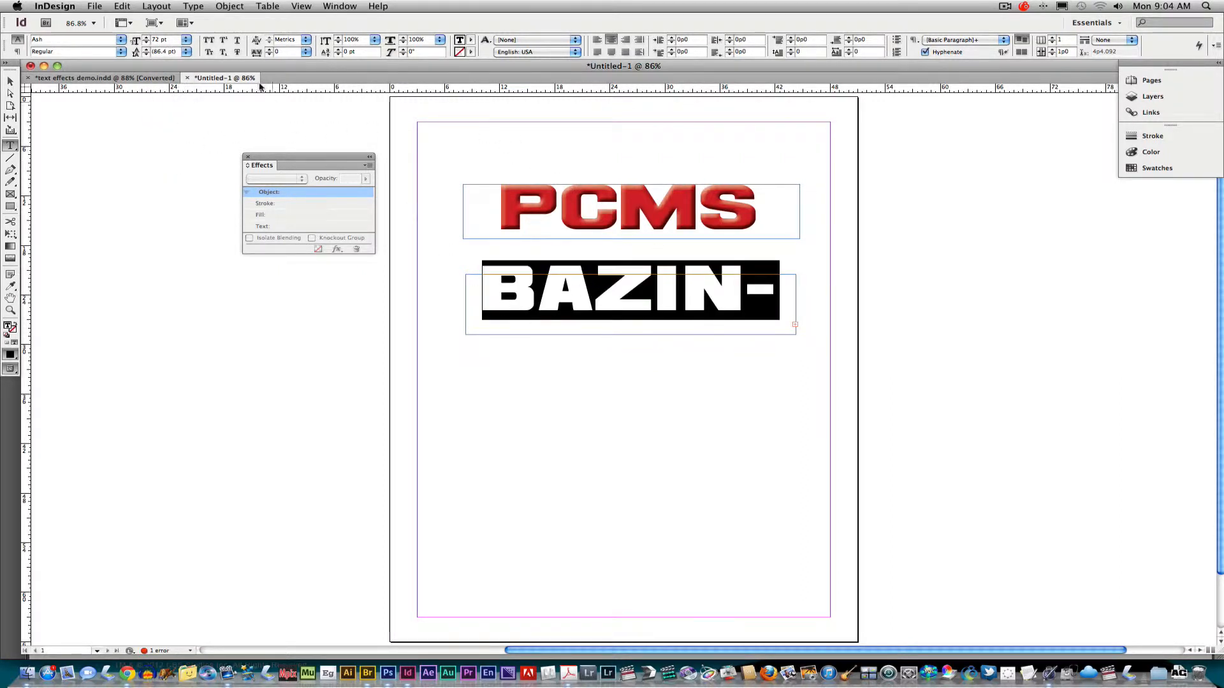
{"action": "left_click", "coordinate": [186, 39]}
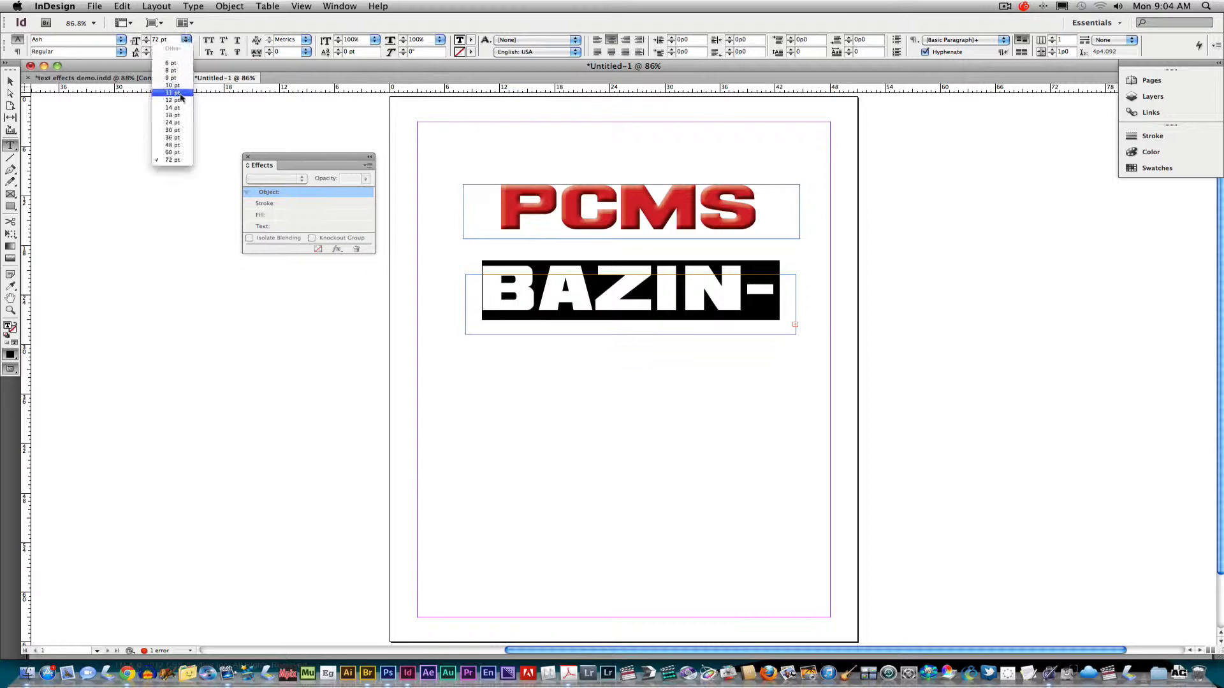
{"action": "left_click", "coordinate": [173, 153]}
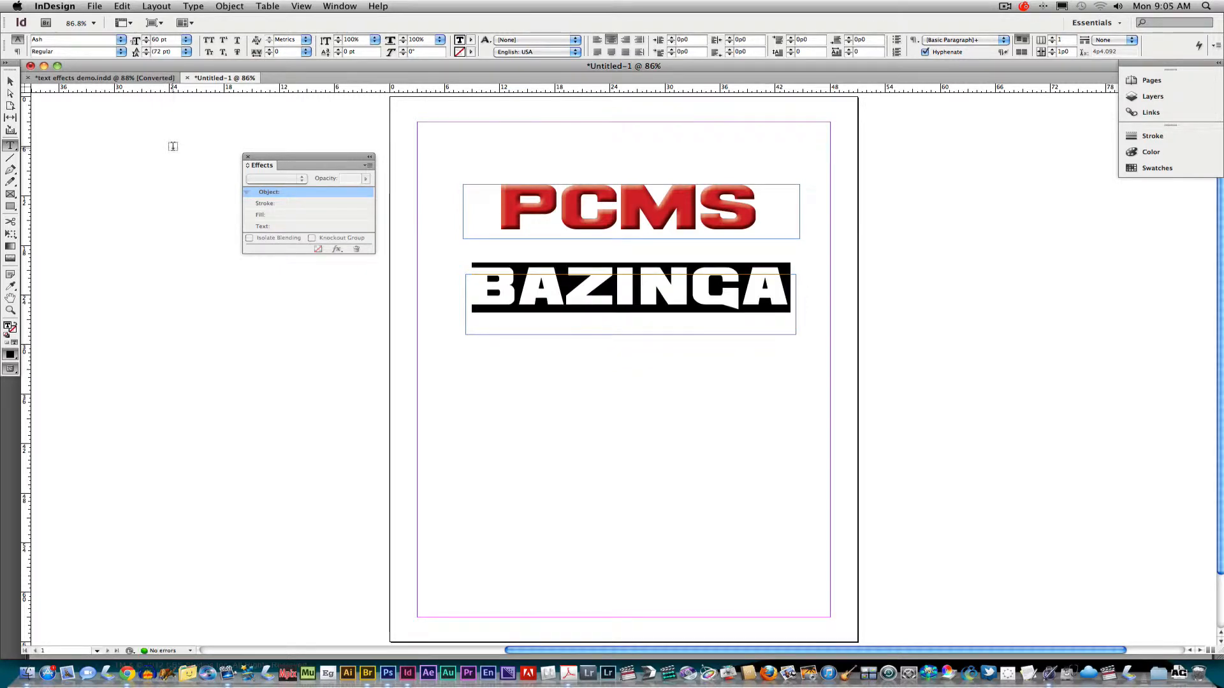
- Widen the BAZINGA frame on both sides to about 41p5 and center its text vertically
{"action": "key", "text": "Escape"}
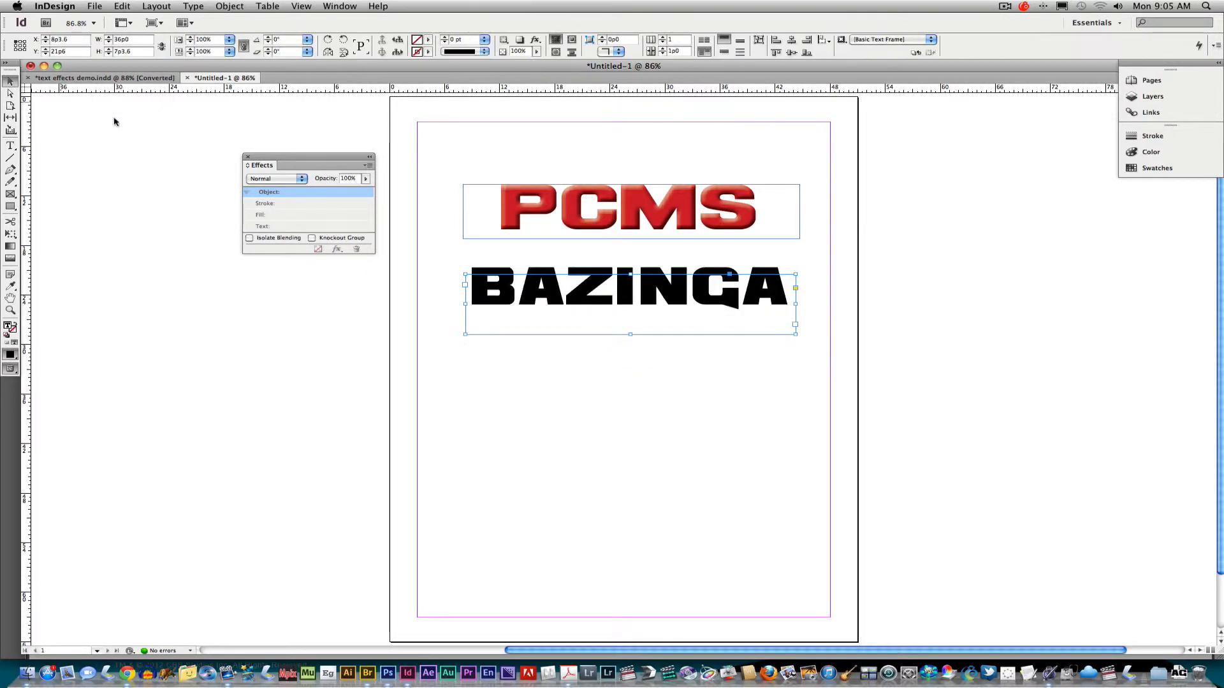
{"action": "left_click_drag", "start_coordinate": [466, 304], "coordinate": [436, 304]}
{"action": "left_click_drag", "start_coordinate": [796, 304], "coordinate": [817, 305]}
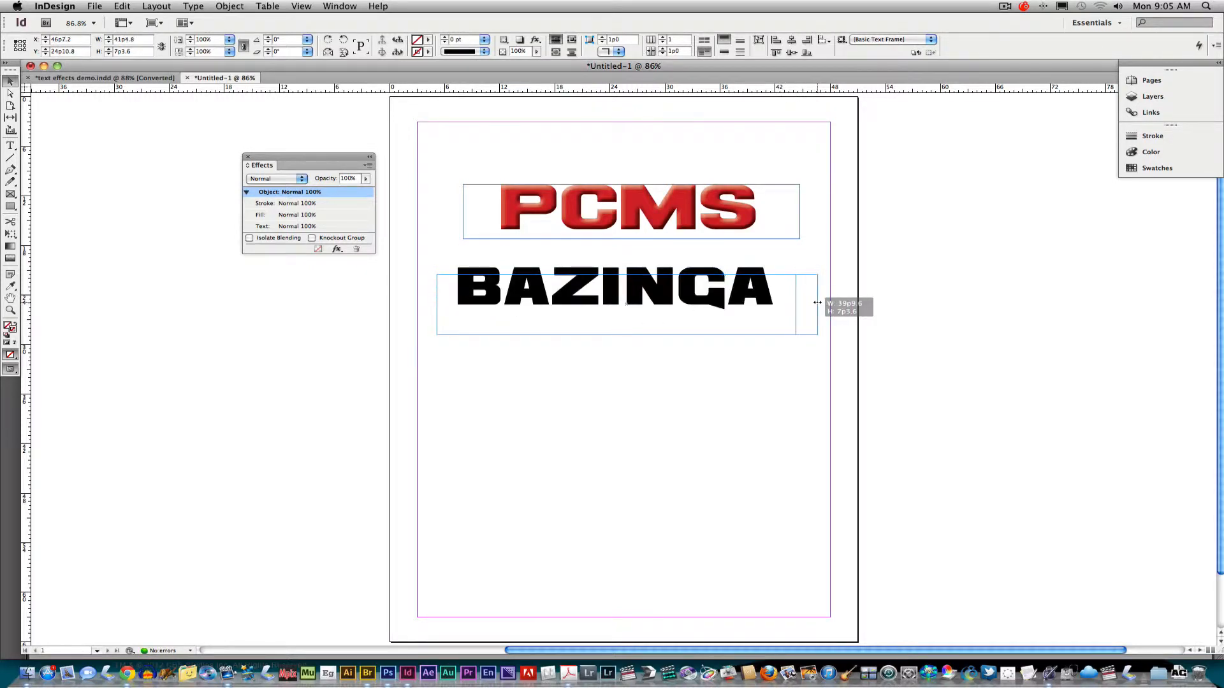
{"action": "left_click", "coordinate": [726, 54]}
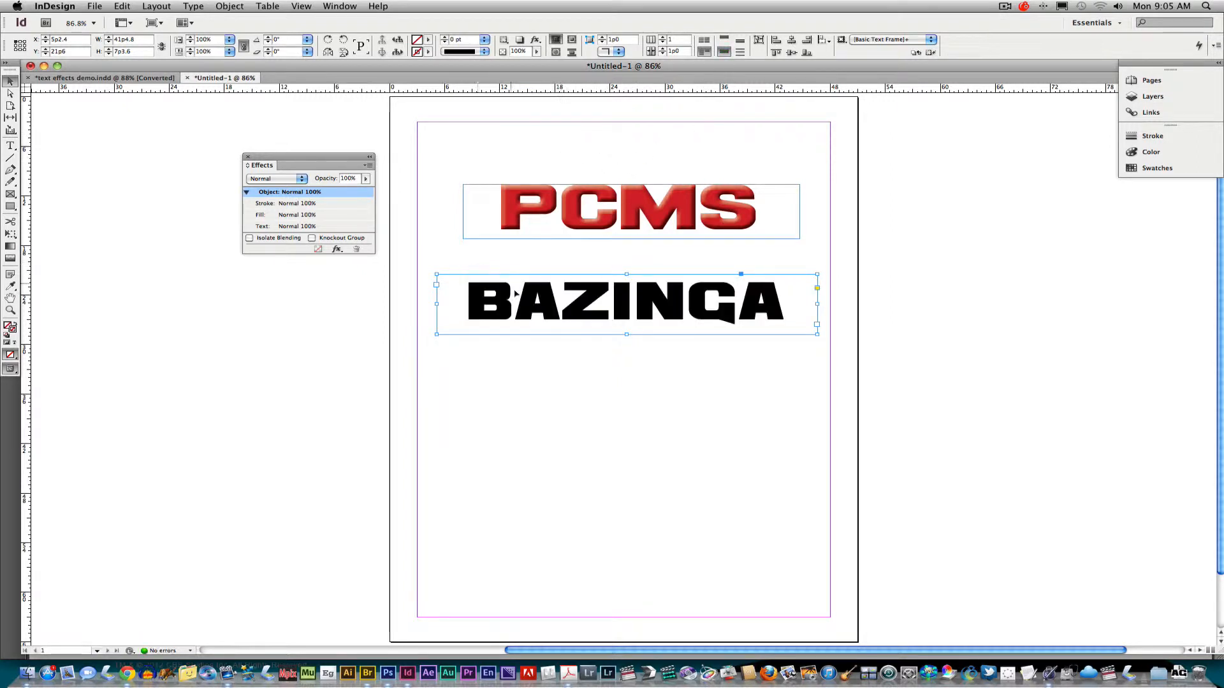
- Color the BAZINGA text with the green swatch C=75 M=5 Y=100 K=0 and nudge its frame to about X 5p7, Y 21p10
{"action": "double_click", "coordinate": [487, 315]}
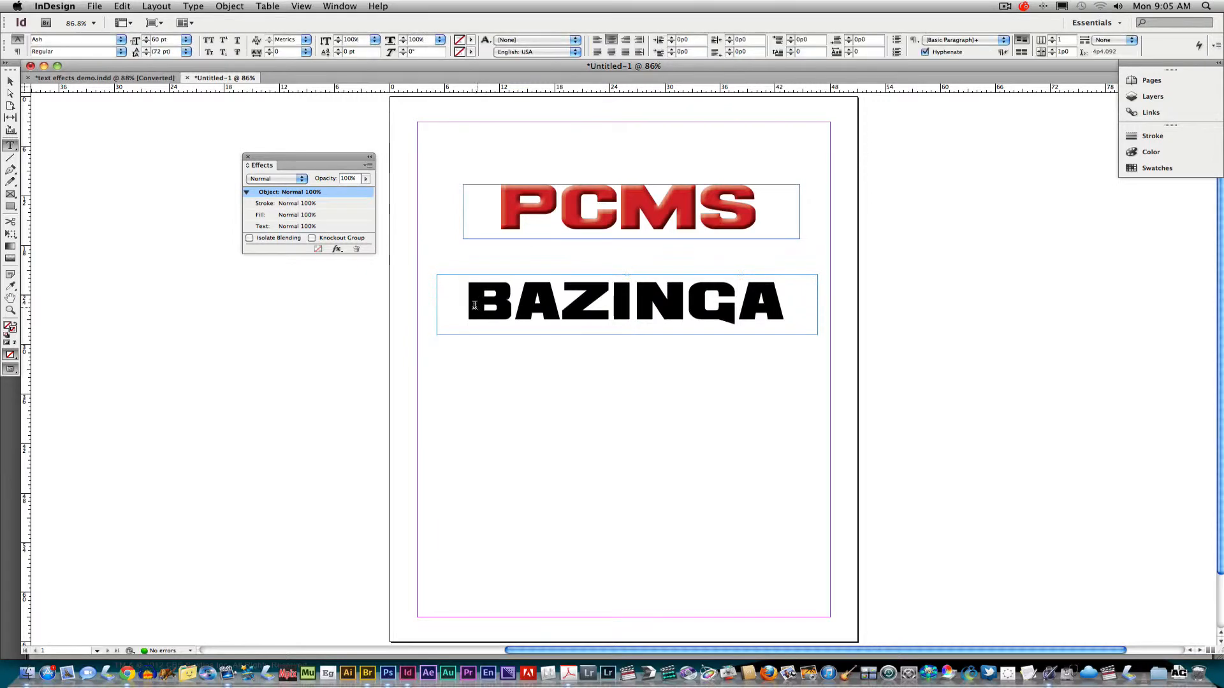
{"action": "left_click_drag", "start_coordinate": [469, 306], "coordinate": [772, 319]}
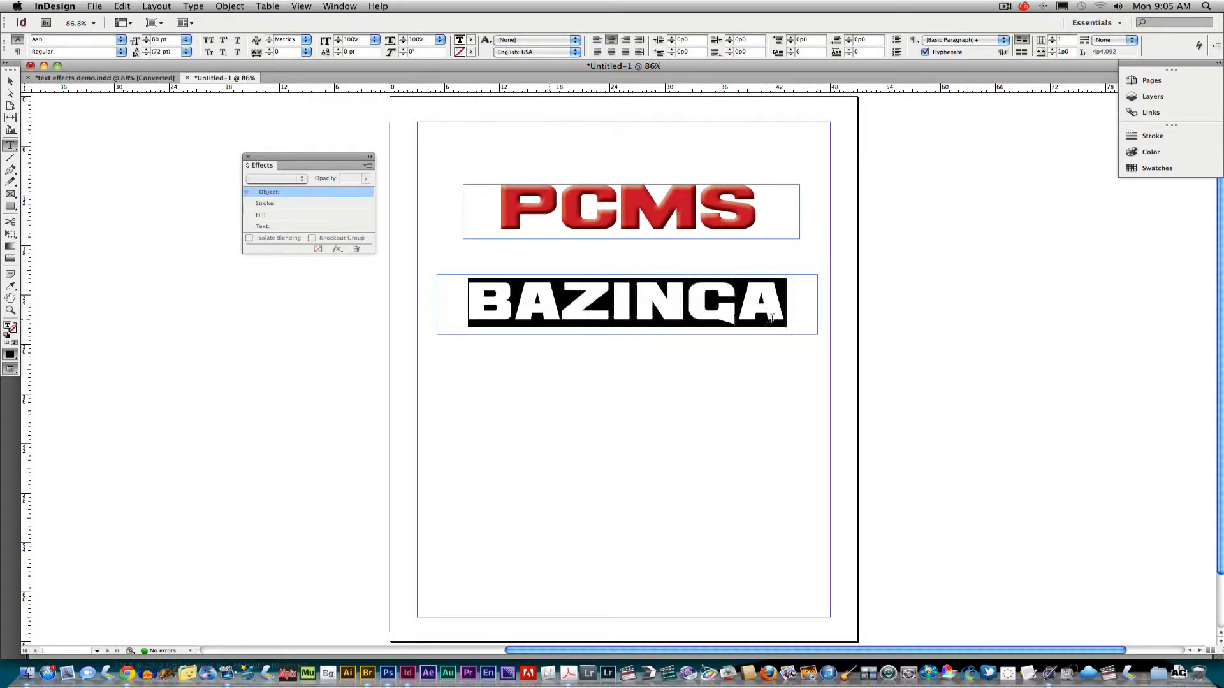
{"action": "left_click", "coordinate": [1155, 168]}
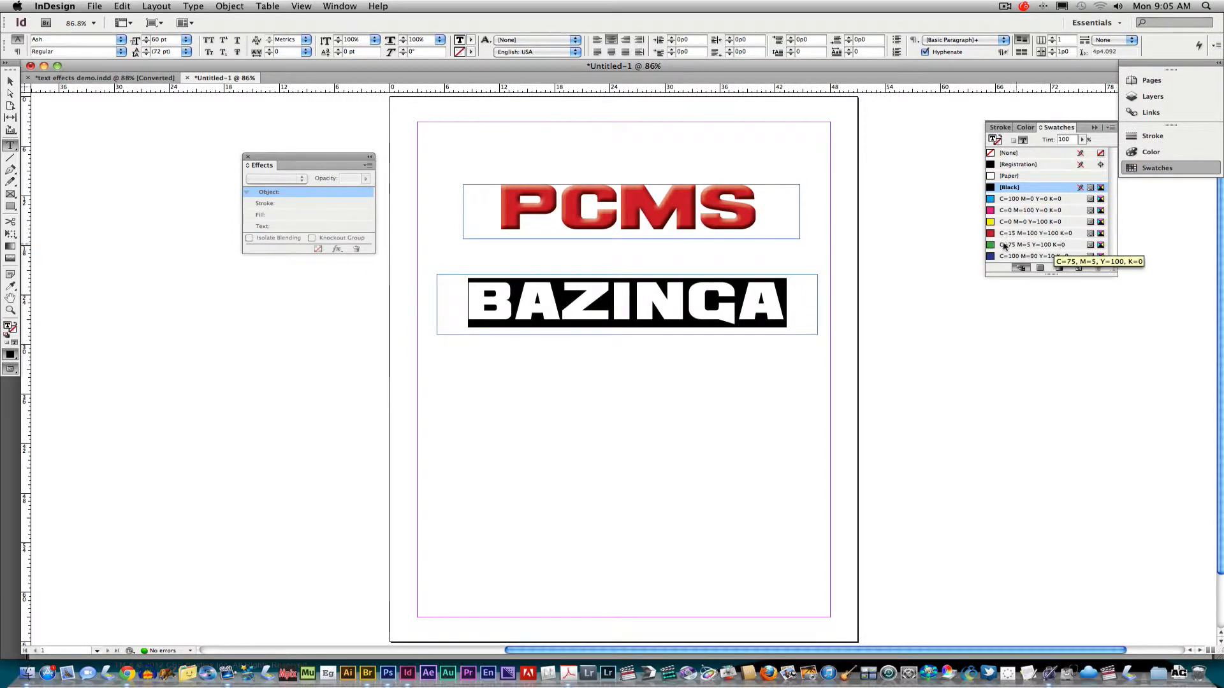
{"action": "left_click", "coordinate": [1030, 245]}
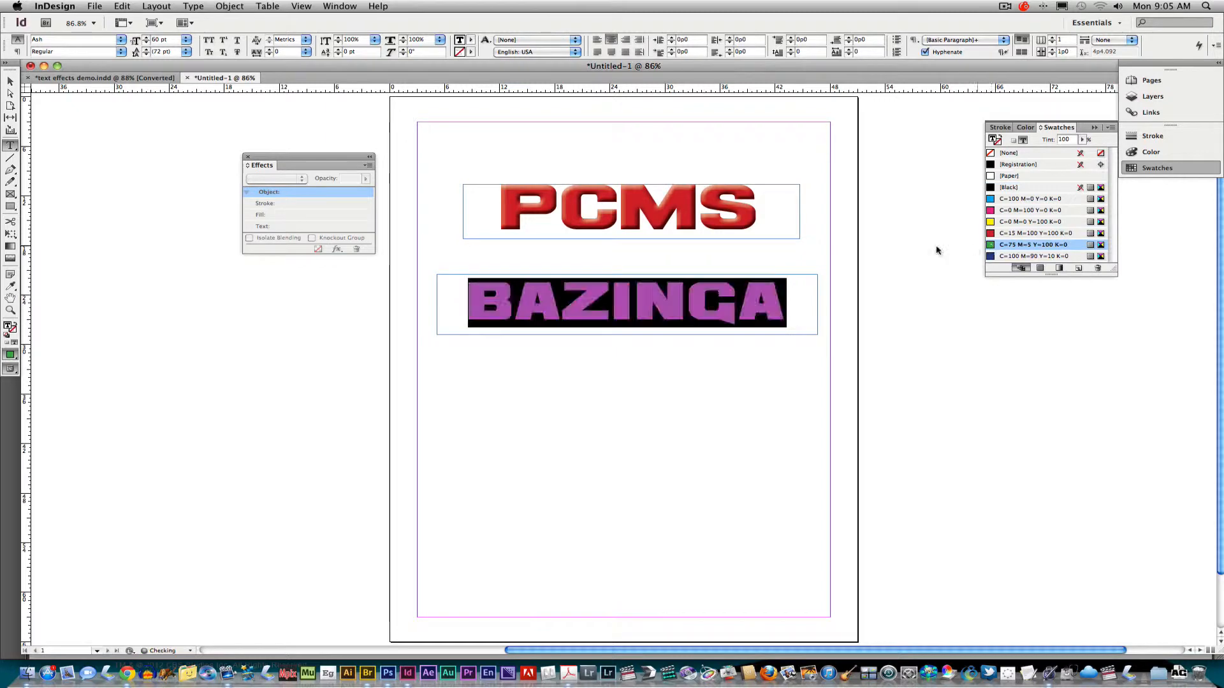
{"action": "left_click", "coordinate": [11, 81]}
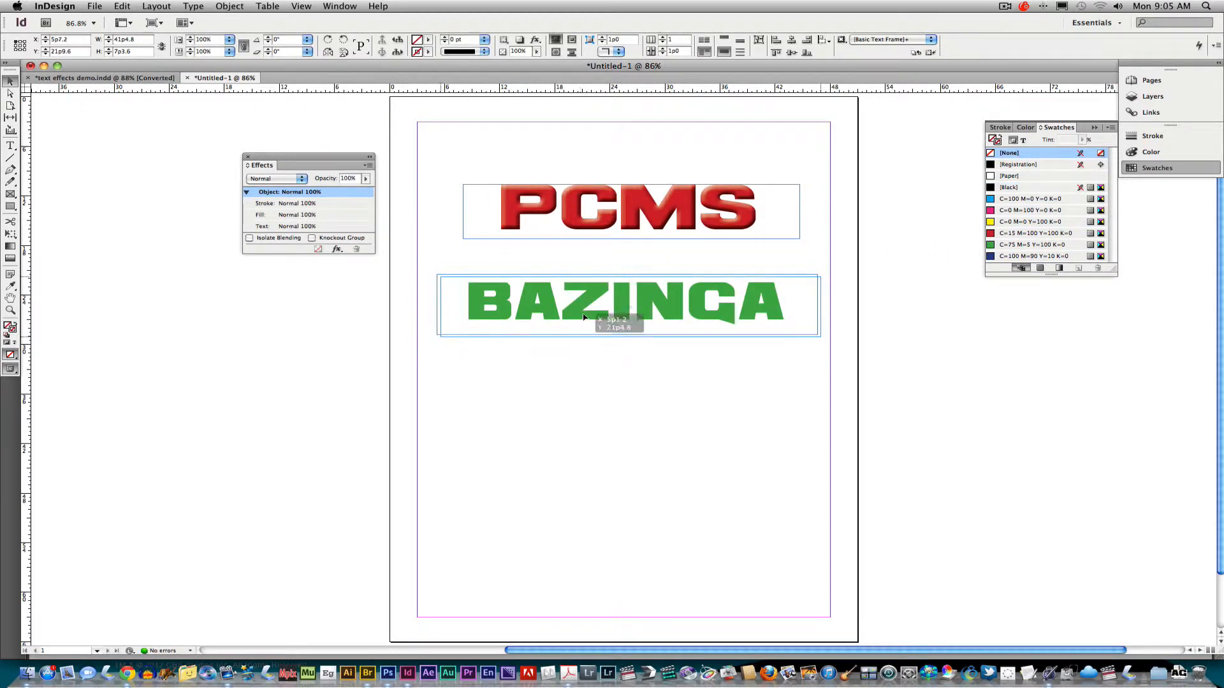
- Check the assignment PDF in Acrobat for the Inner Shadow requirement, return to InDesign, and move the floating Effects settings closer to the page
{"action": "left_click", "coordinate": [569, 674]}
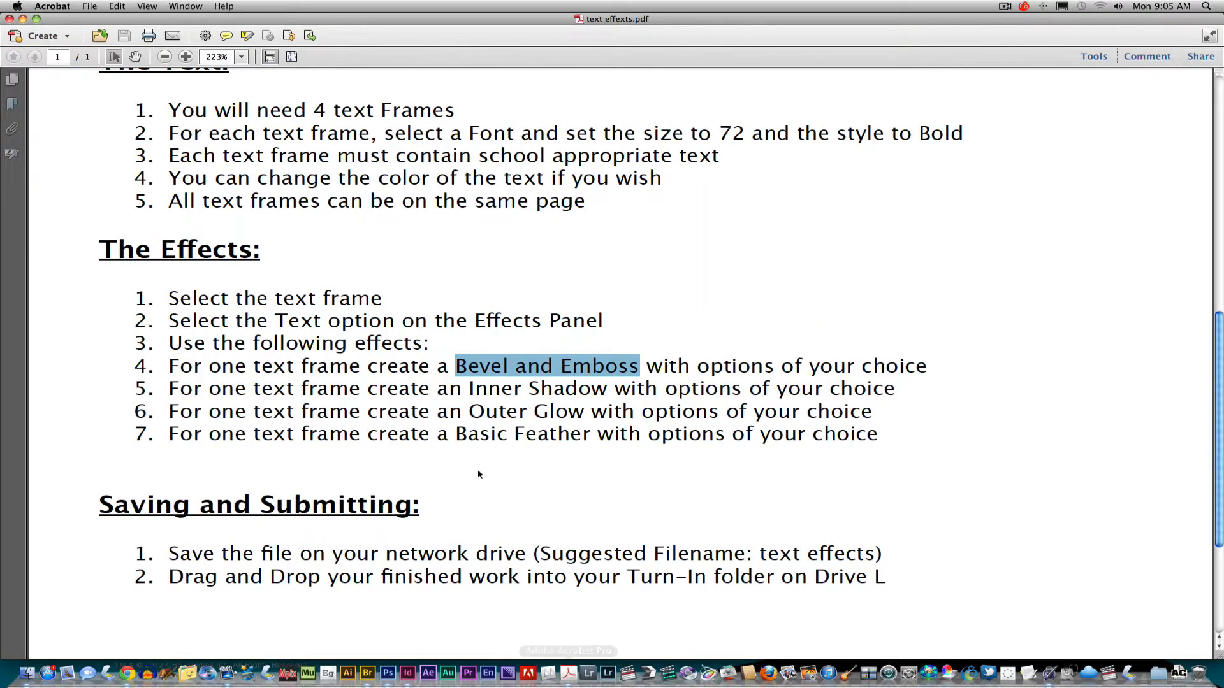
{"action": "left_click_drag", "start_coordinate": [467, 389], "coordinate": [587, 395]}
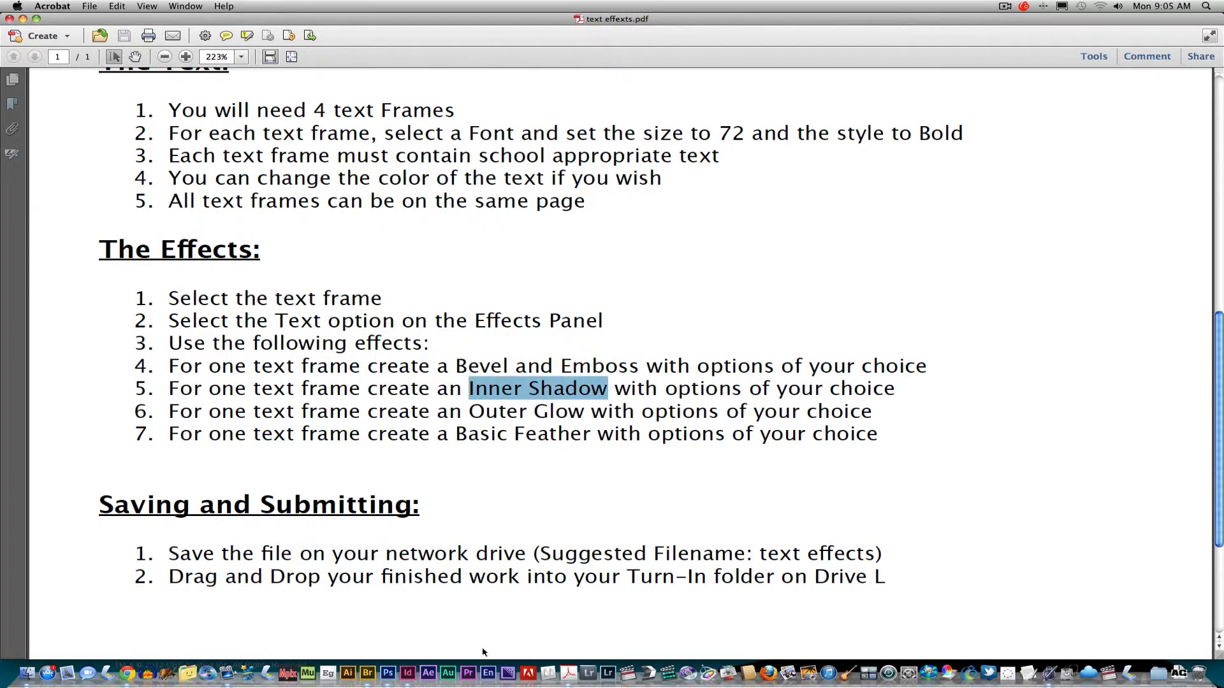
{"action": "left_click", "coordinate": [408, 673]}
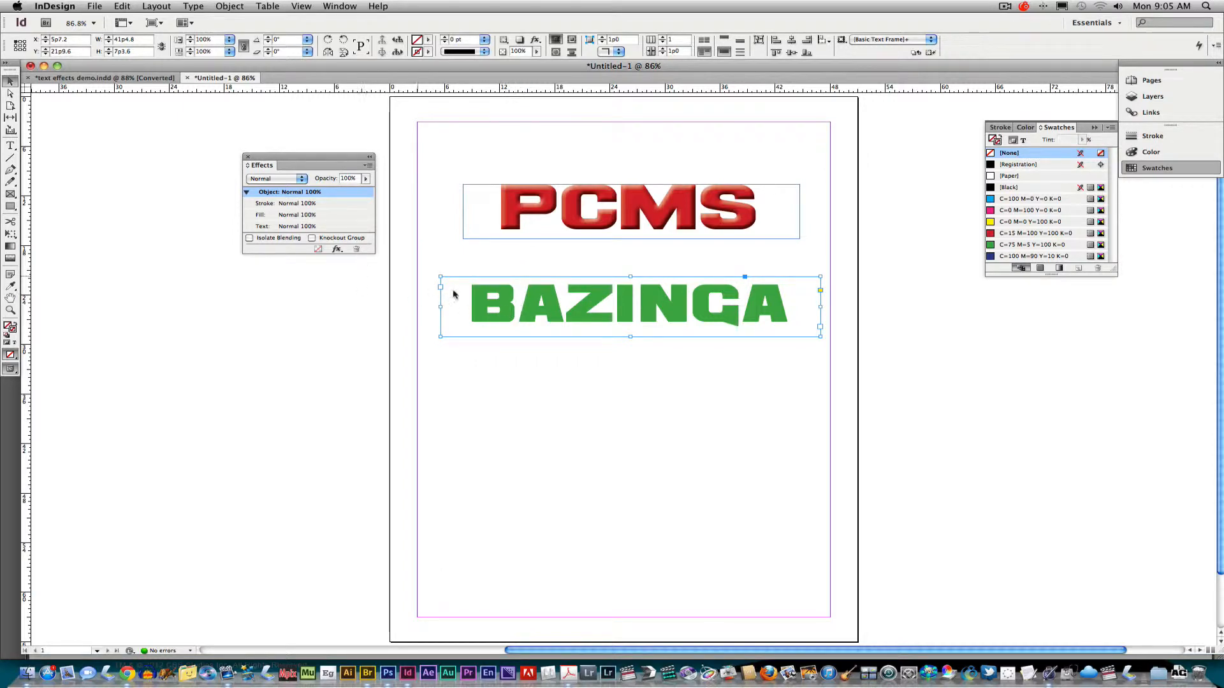
{"action": "left_click_drag", "start_coordinate": [321, 161], "coordinate": [343, 171]}
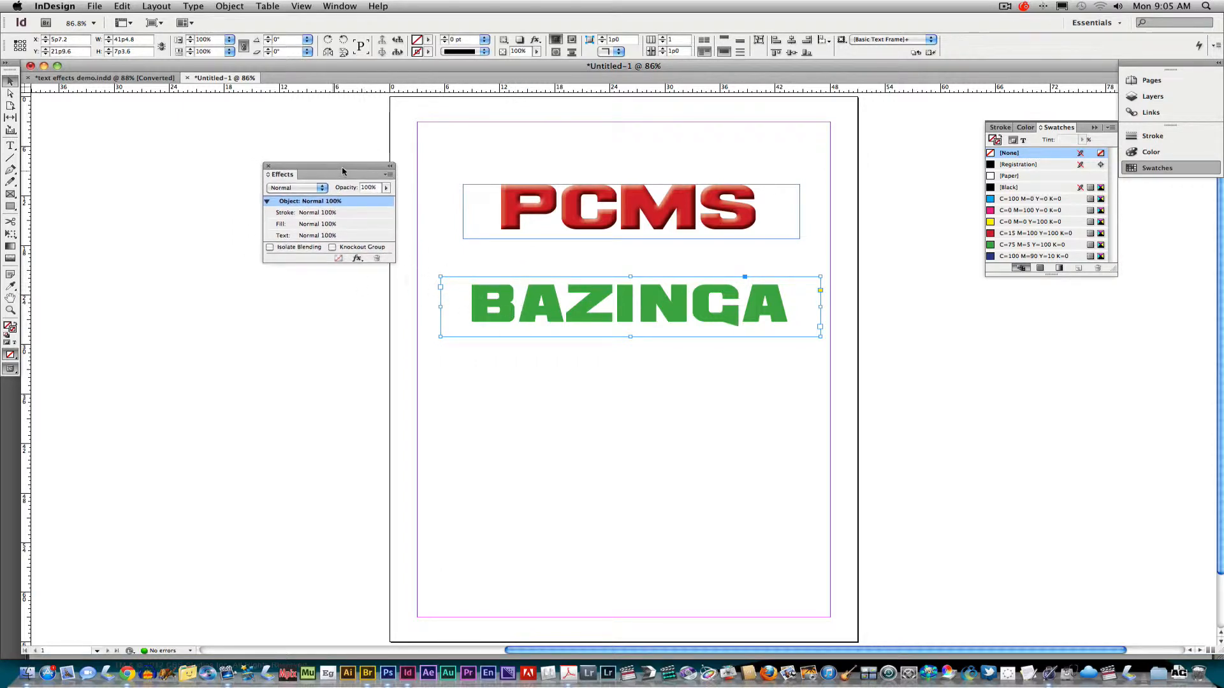
- Apply an Inner Shadow with default settings to the BAZINGA text only, and move its frame up to about Y 20p2
{"action": "left_click", "coordinate": [302, 236]}
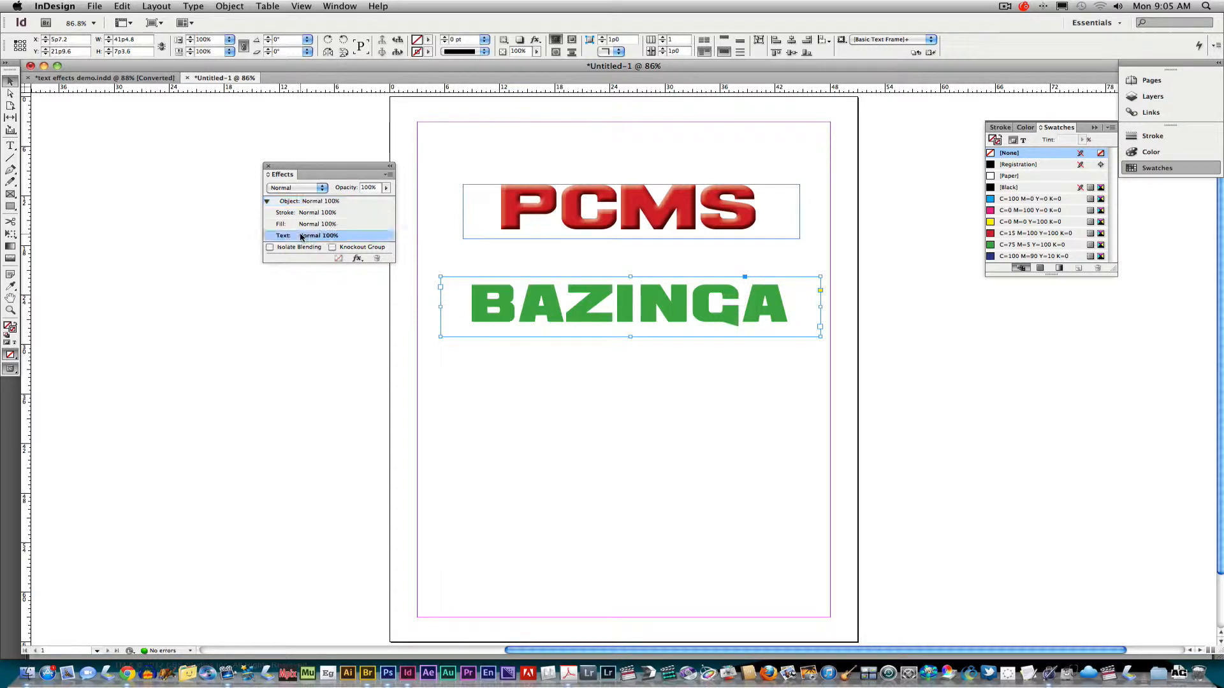
{"action": "left_click", "coordinate": [358, 258]}
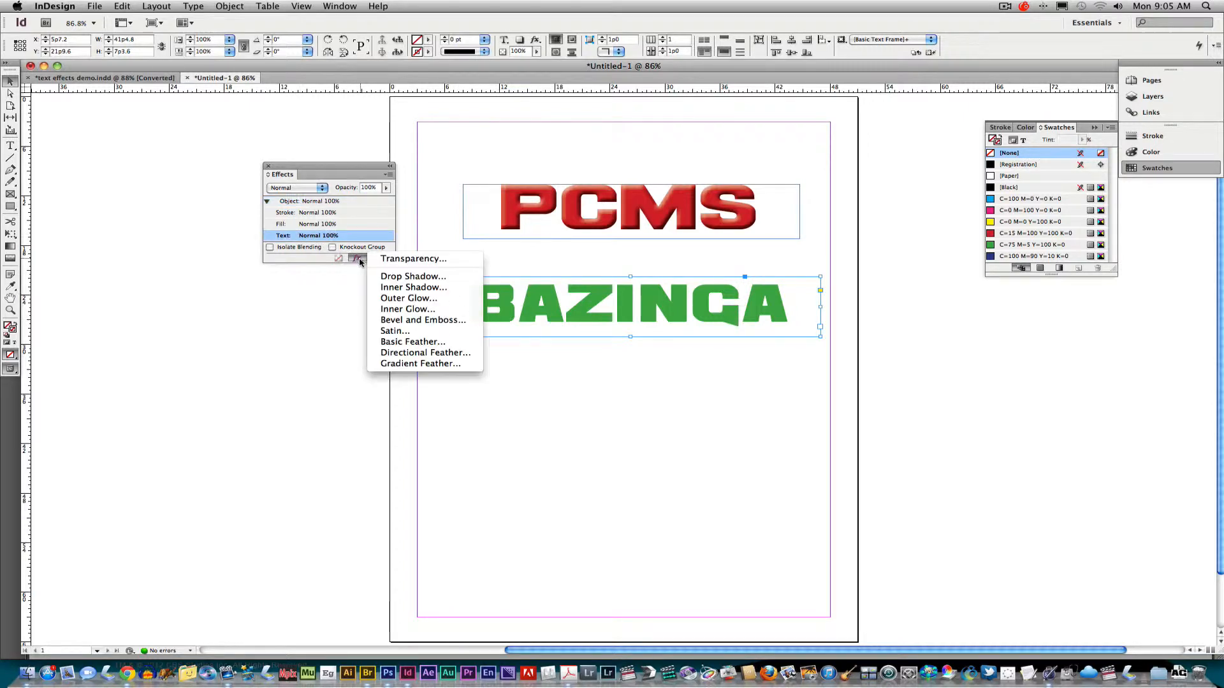
{"action": "left_click", "coordinate": [440, 287]}
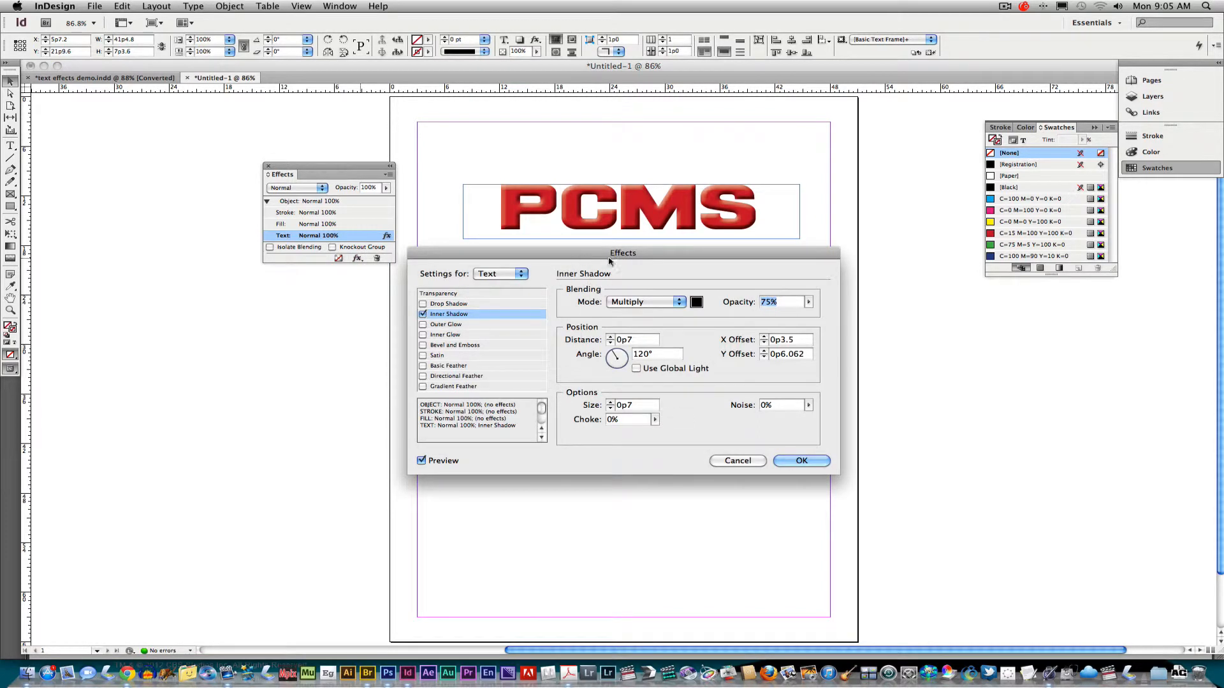
{"action": "left_click_drag", "start_coordinate": [610, 260], "coordinate": [613, 354]}
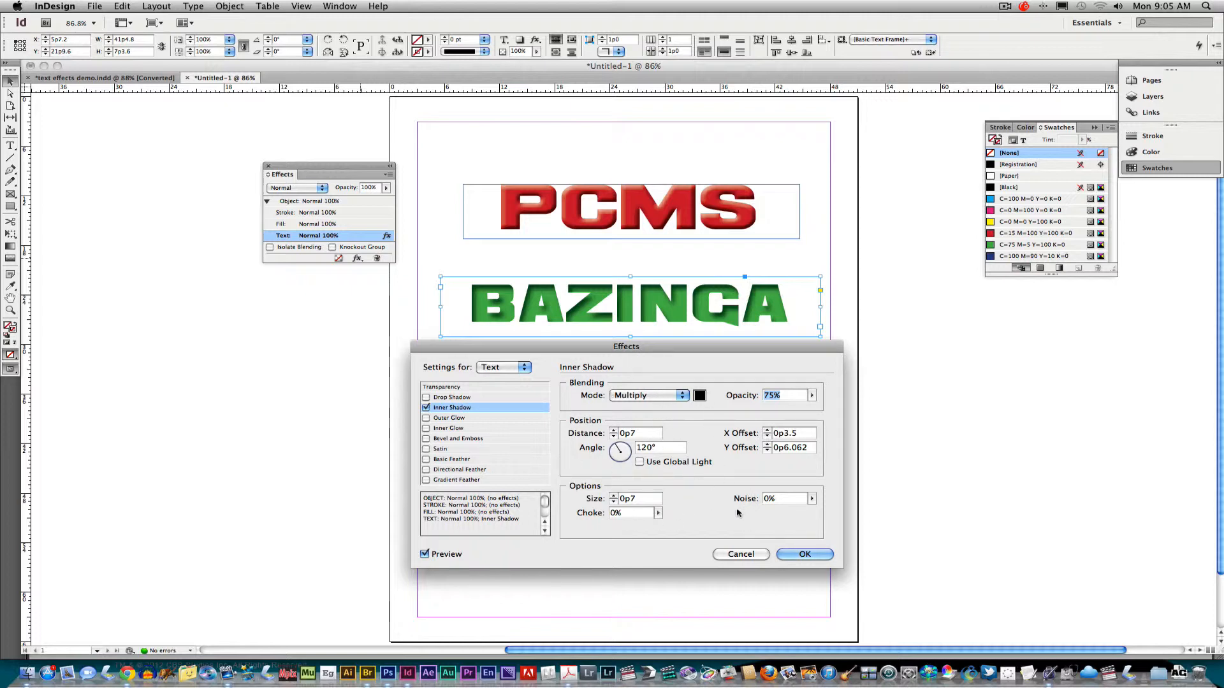
{"action": "left_click", "coordinate": [800, 554]}
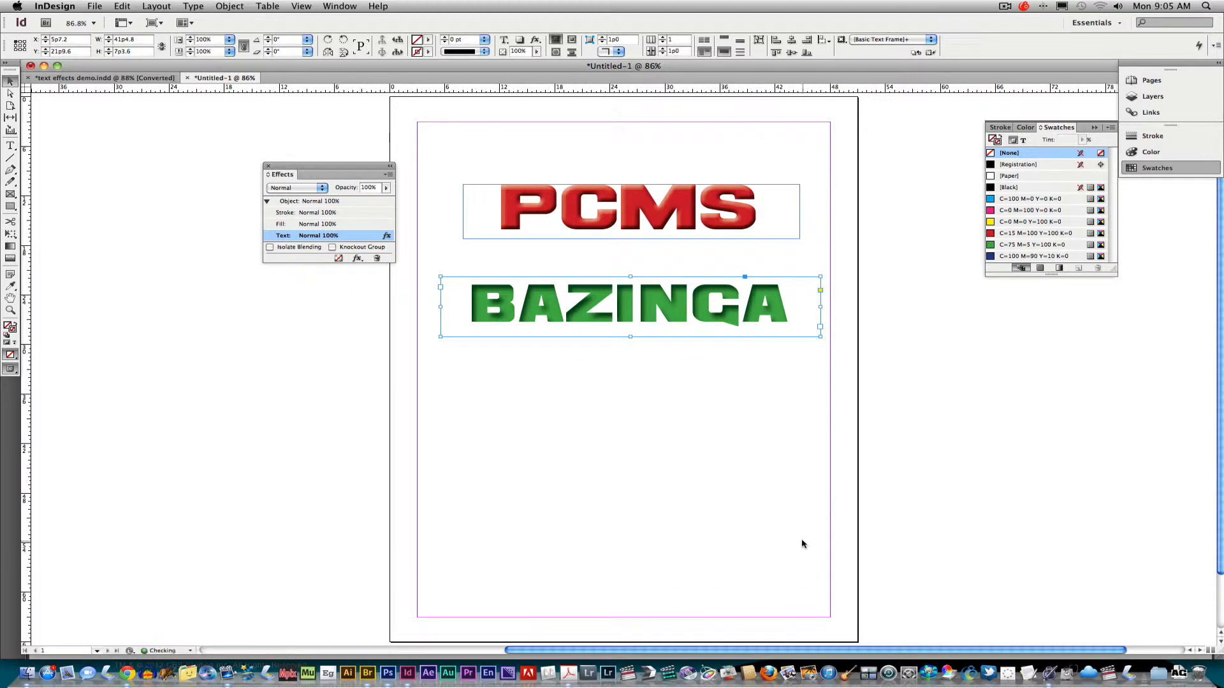
{"action": "left_click_drag", "start_coordinate": [665, 314], "coordinate": [665, 301]}
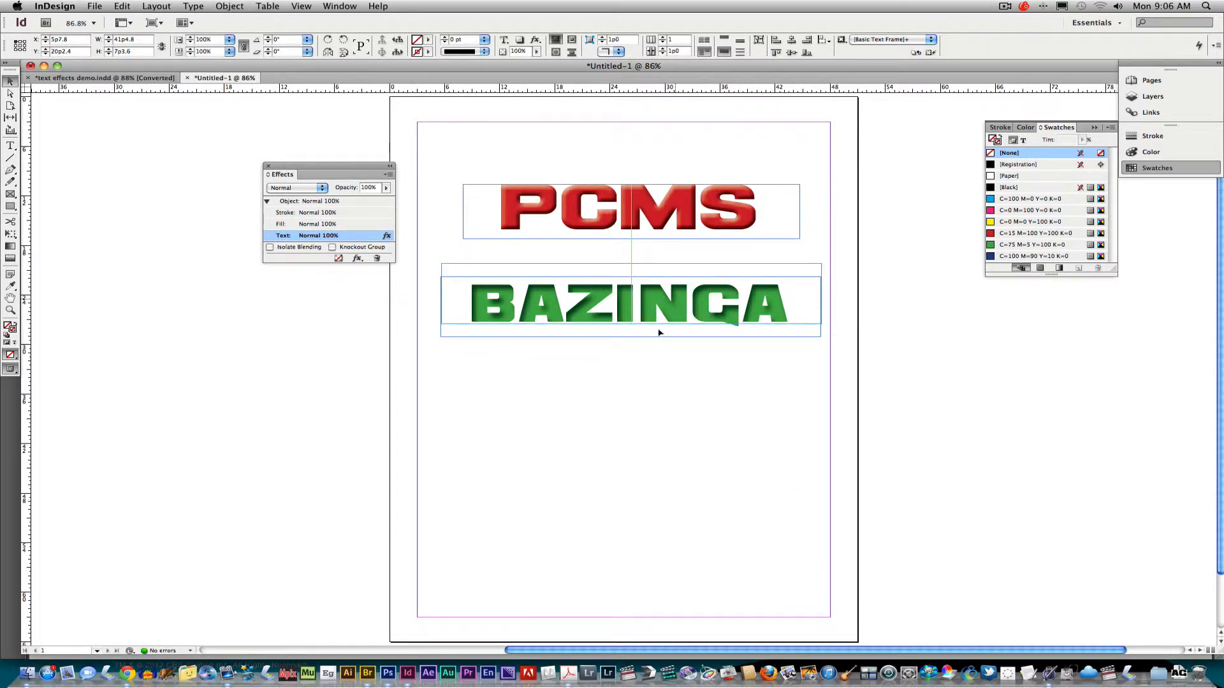
- Draw a third text frame about 42p8 wide and 9p11 high below BAZINGA and enter the teacher's title and surname in capitals
{"action": "left_click", "coordinate": [10, 146]}
{"action": "left_click_drag", "start_coordinate": [429, 350], "coordinate": [822, 432]}
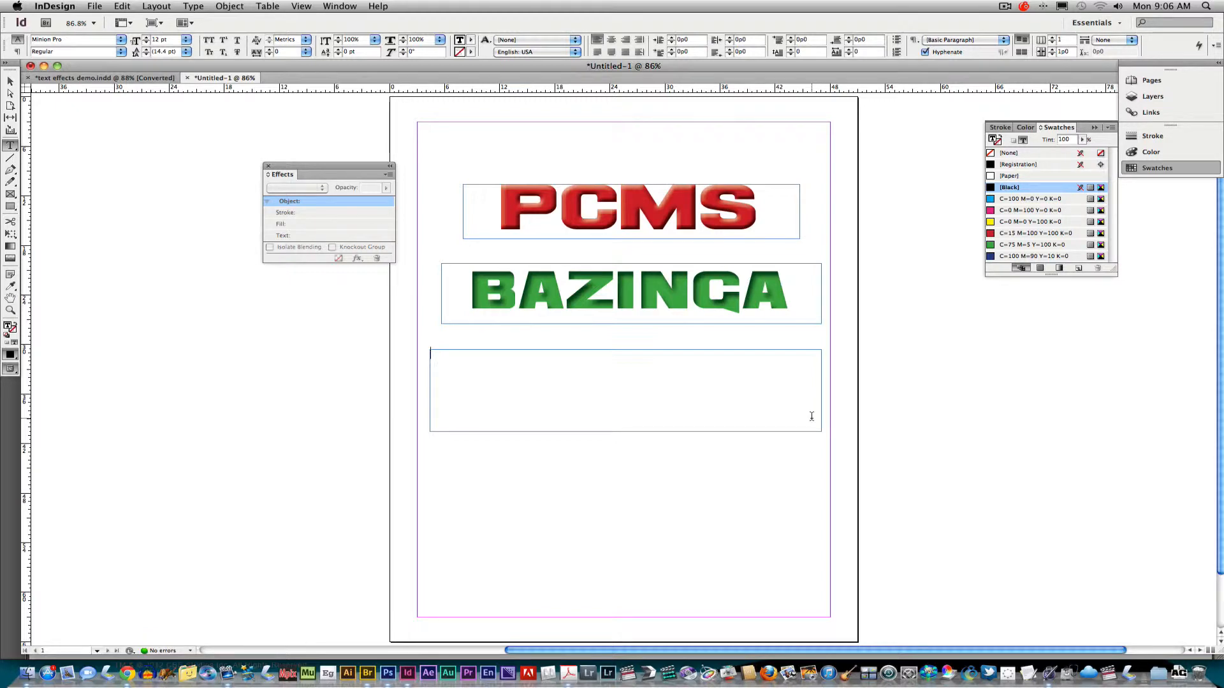
{"action": "type", "text": "MR. ARVIN"}
- Set the teacher's name text in the Ash font at 60 pt and center it horizontally
{"action": "left_click_drag", "start_coordinate": [485, 353], "coordinate": [392, 346]}
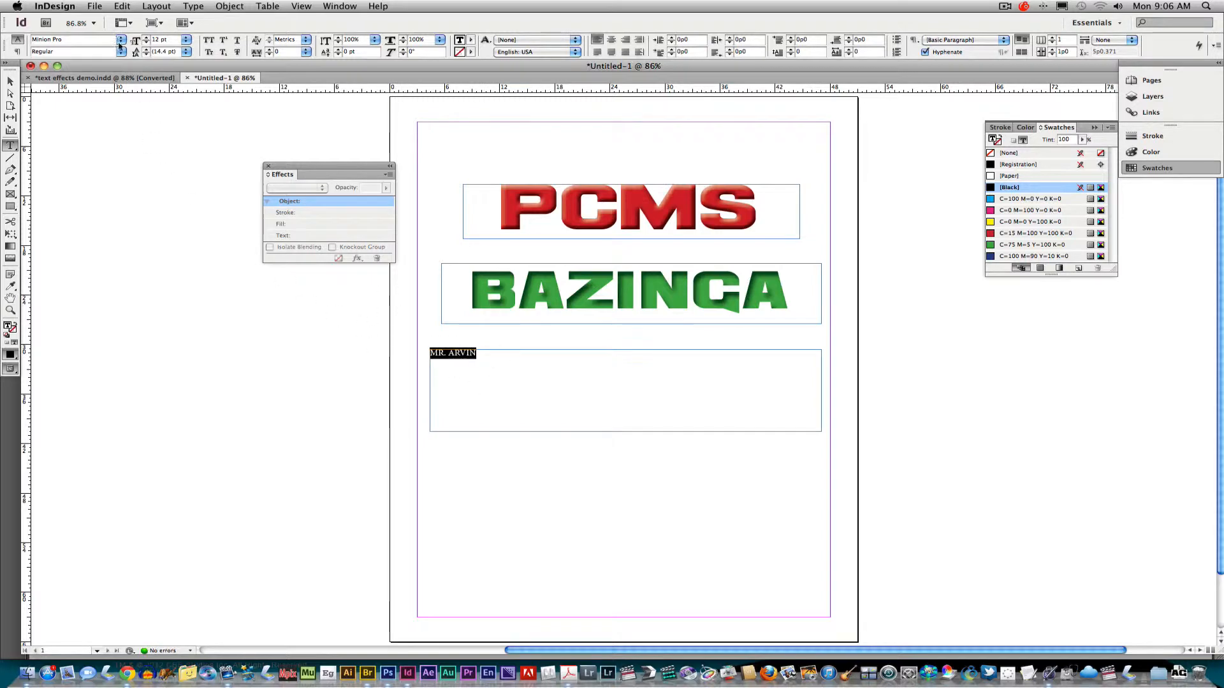
{"action": "left_click", "coordinate": [120, 40]}
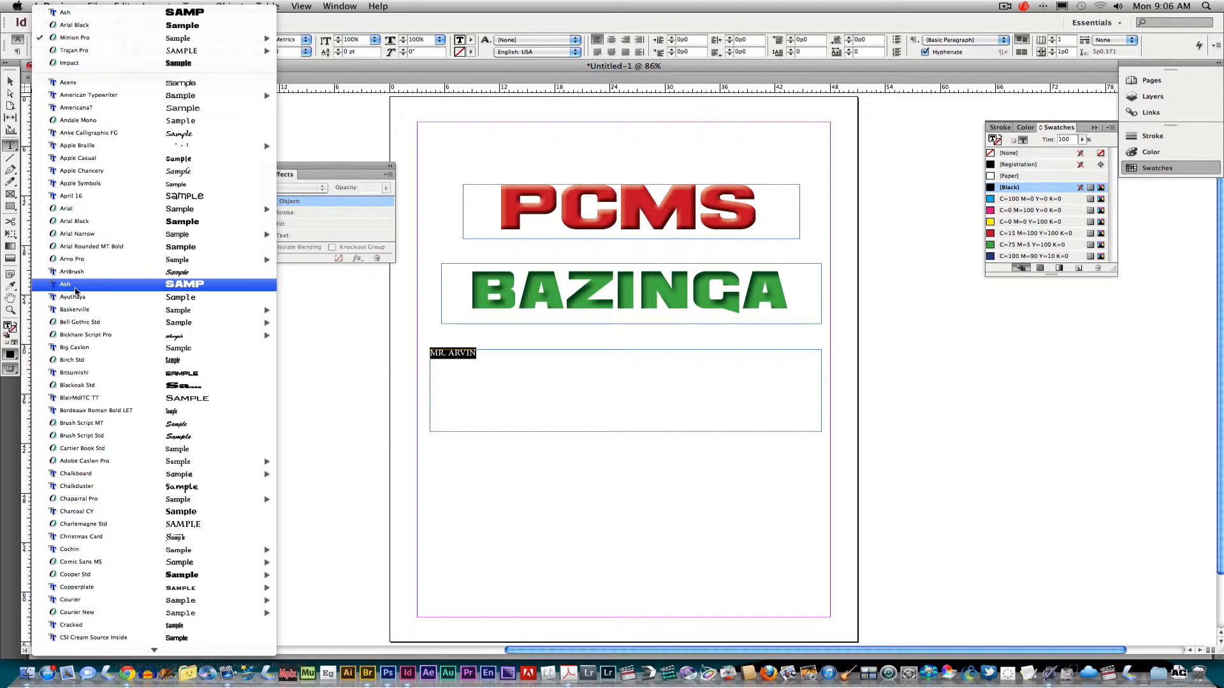
{"action": "left_click", "coordinate": [73, 286]}
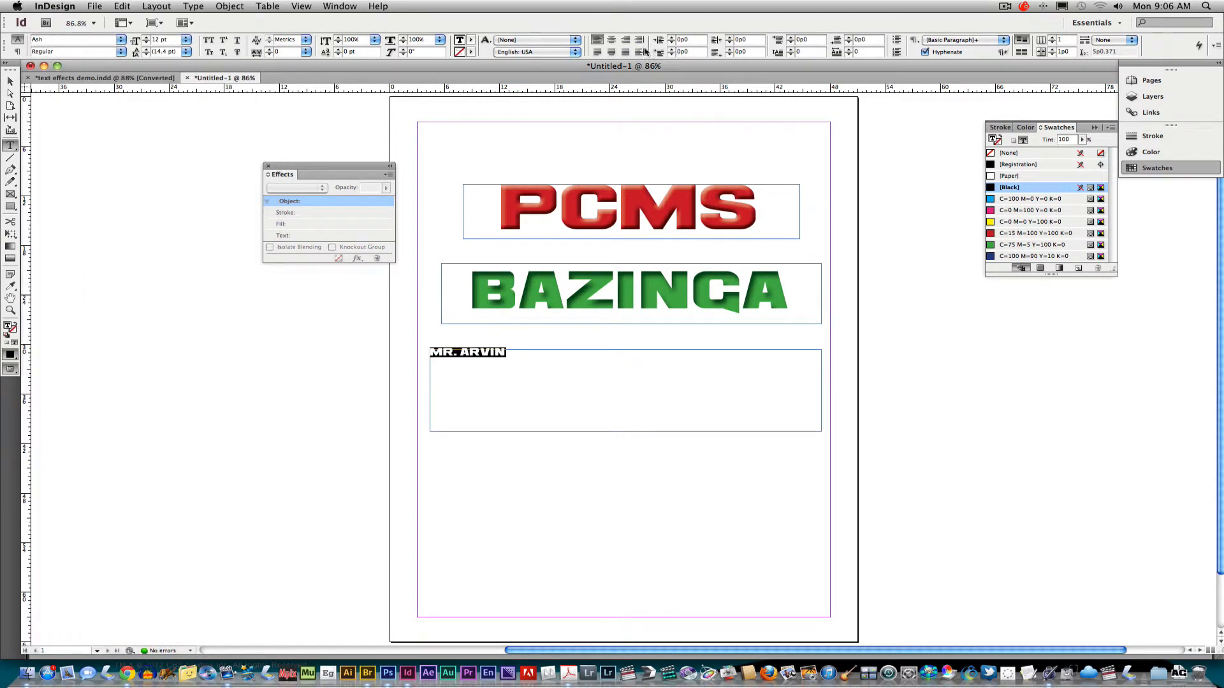
{"action": "left_click", "coordinate": [611, 40]}
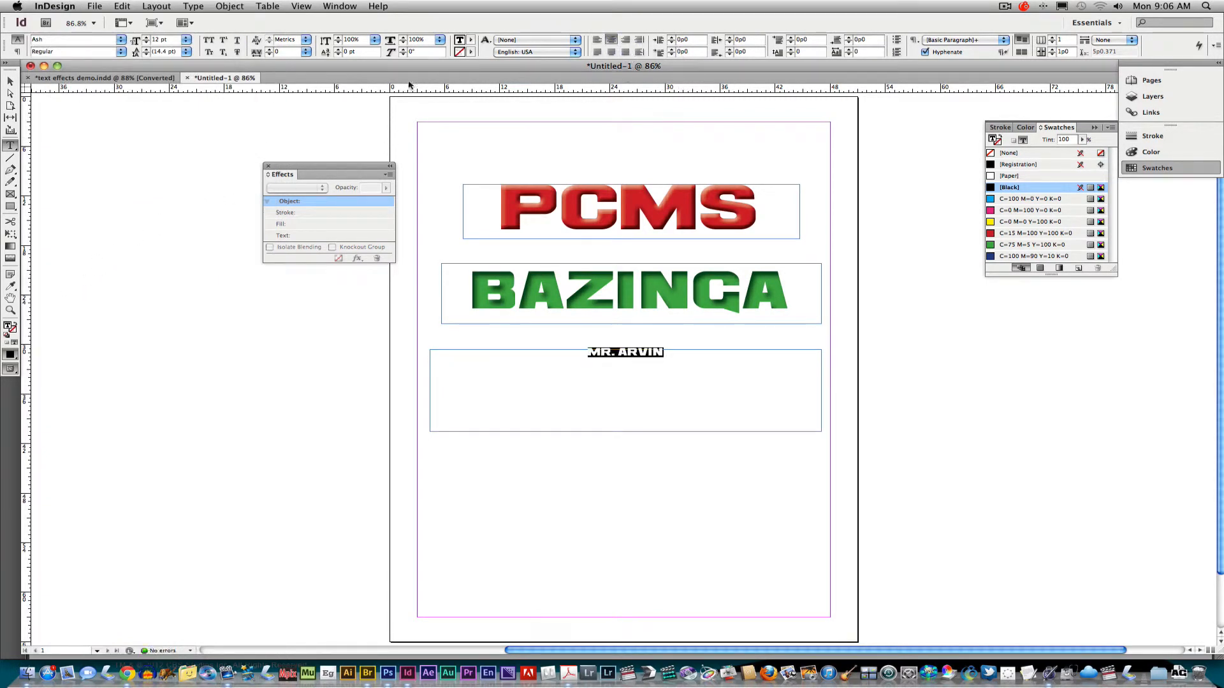
{"action": "left_click", "coordinate": [187, 43]}
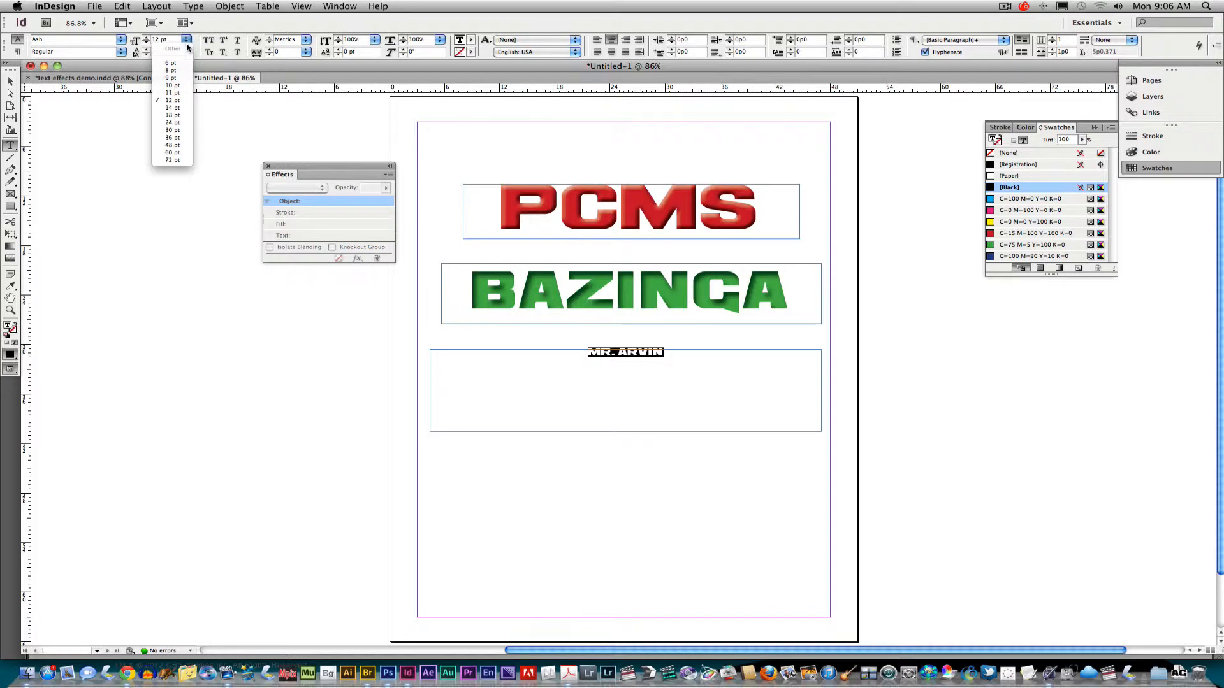
{"action": "left_click", "coordinate": [169, 153]}
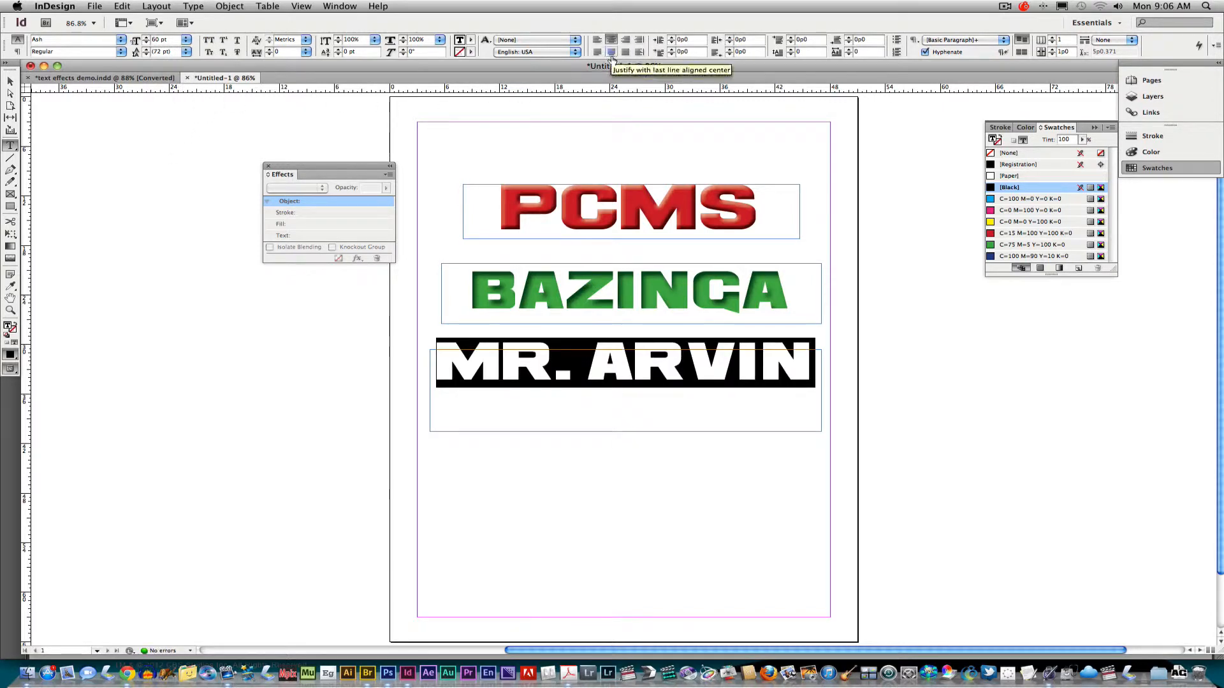
- Center the teacher's name vertically in its frame and color the text with the blue swatch C=100 M=90 Y=10 K=0
{"action": "left_click", "coordinate": [10, 80]}
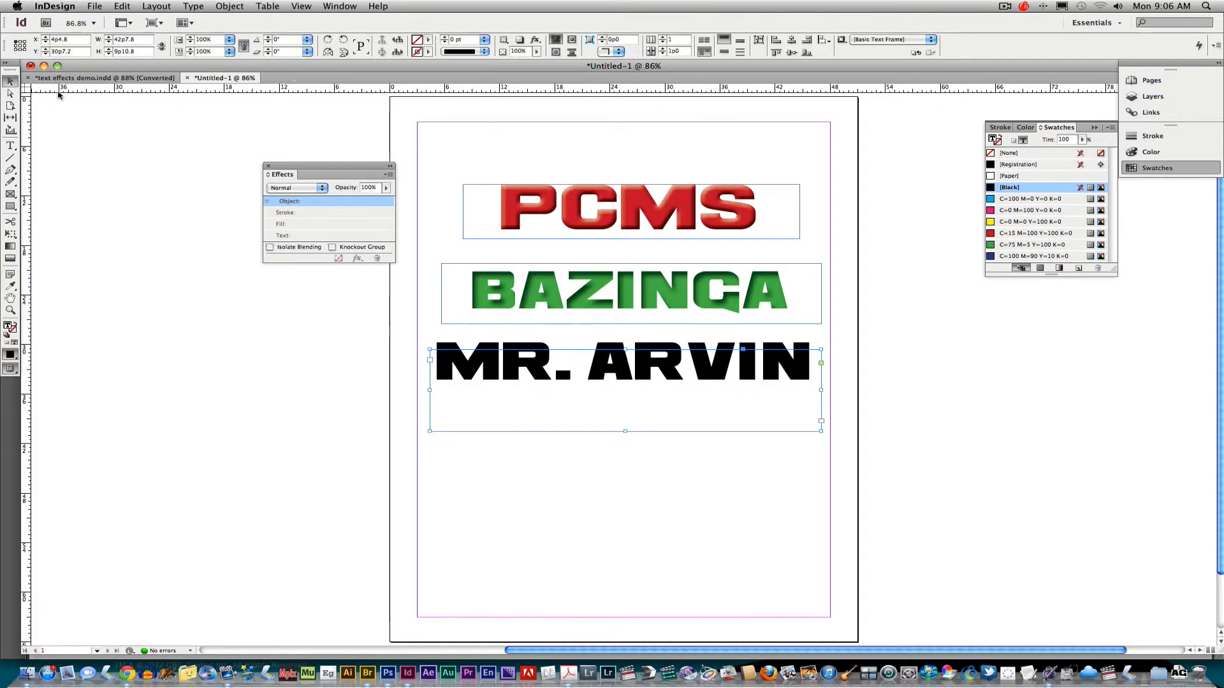
{"action": "left_click", "coordinate": [724, 51]}
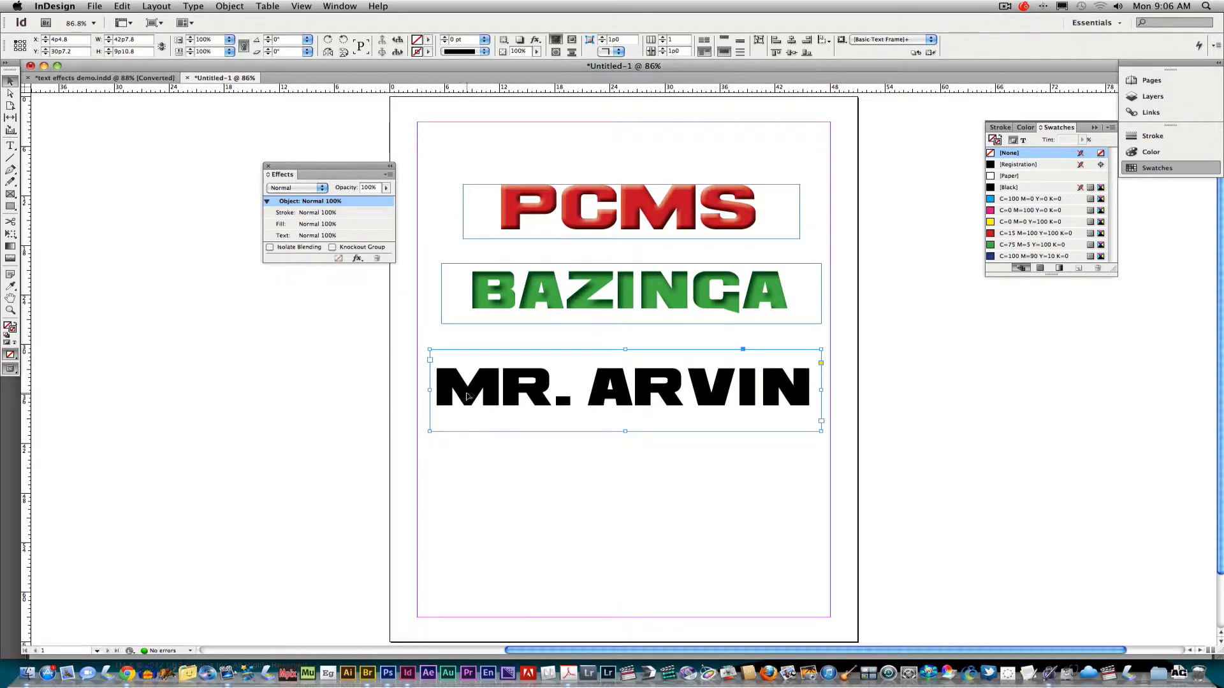
{"action": "double_click", "coordinate": [439, 395]}
{"action": "left_click_drag", "start_coordinate": [435, 392], "coordinate": [807, 402]}
{"action": "left_click", "coordinate": [1014, 256]}
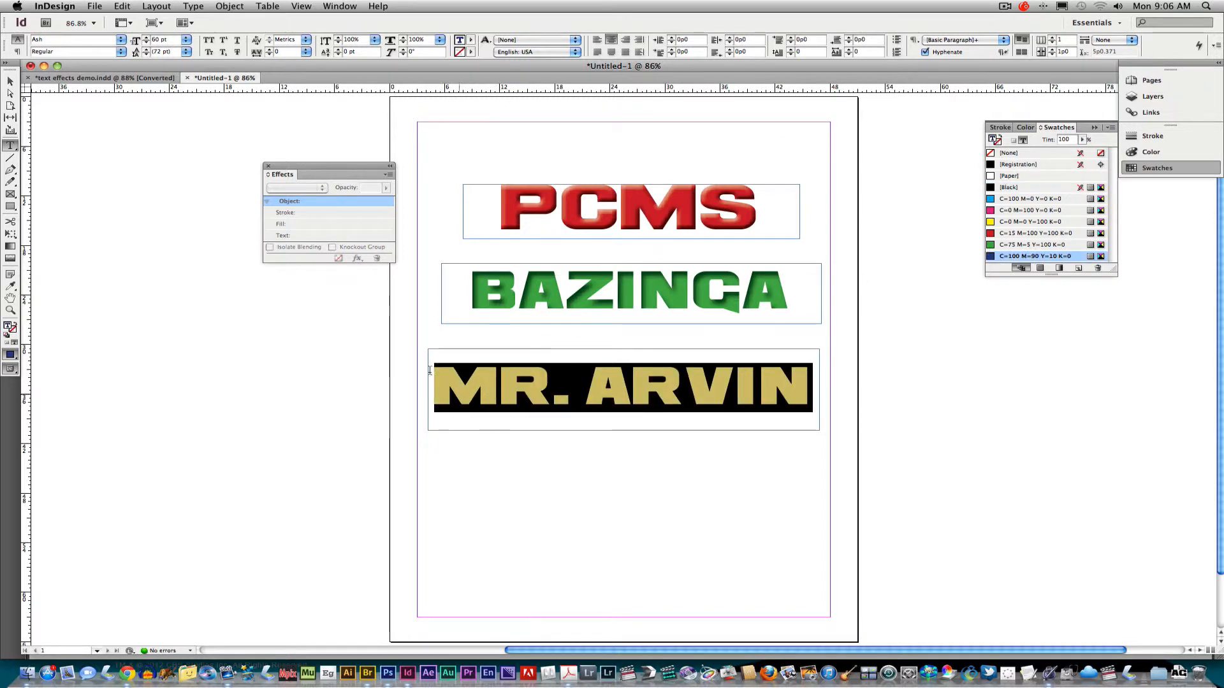
{"action": "left_click", "coordinate": [9, 83]}
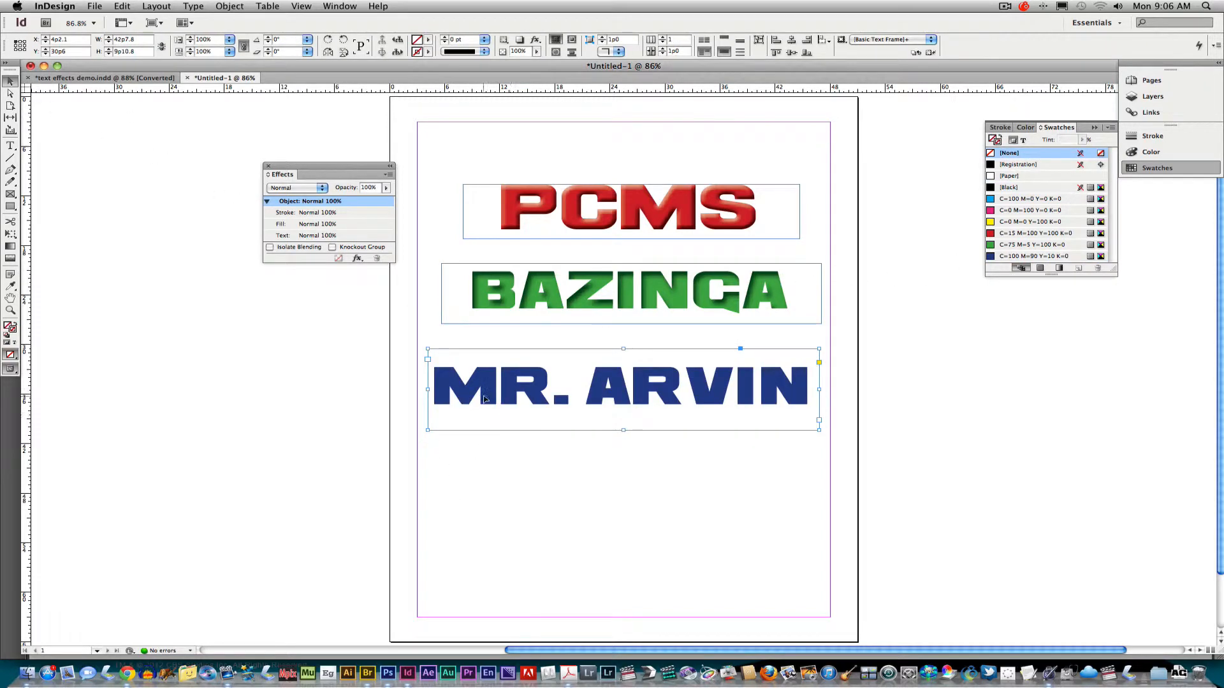
- Check the assignment PDF in Acrobat for the Outer Glow requirement, highlight that term, and return to InDesign
{"action": "left_click", "coordinate": [568, 674]}
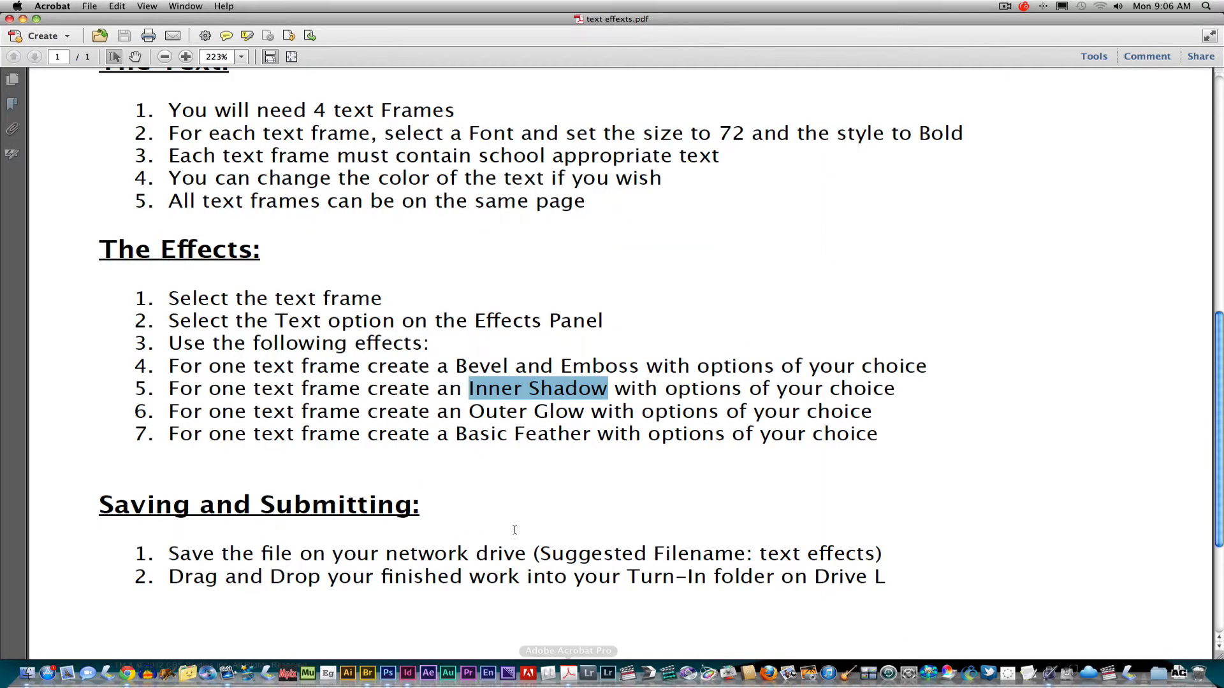
{"action": "left_click_drag", "start_coordinate": [470, 411], "coordinate": [585, 411]}
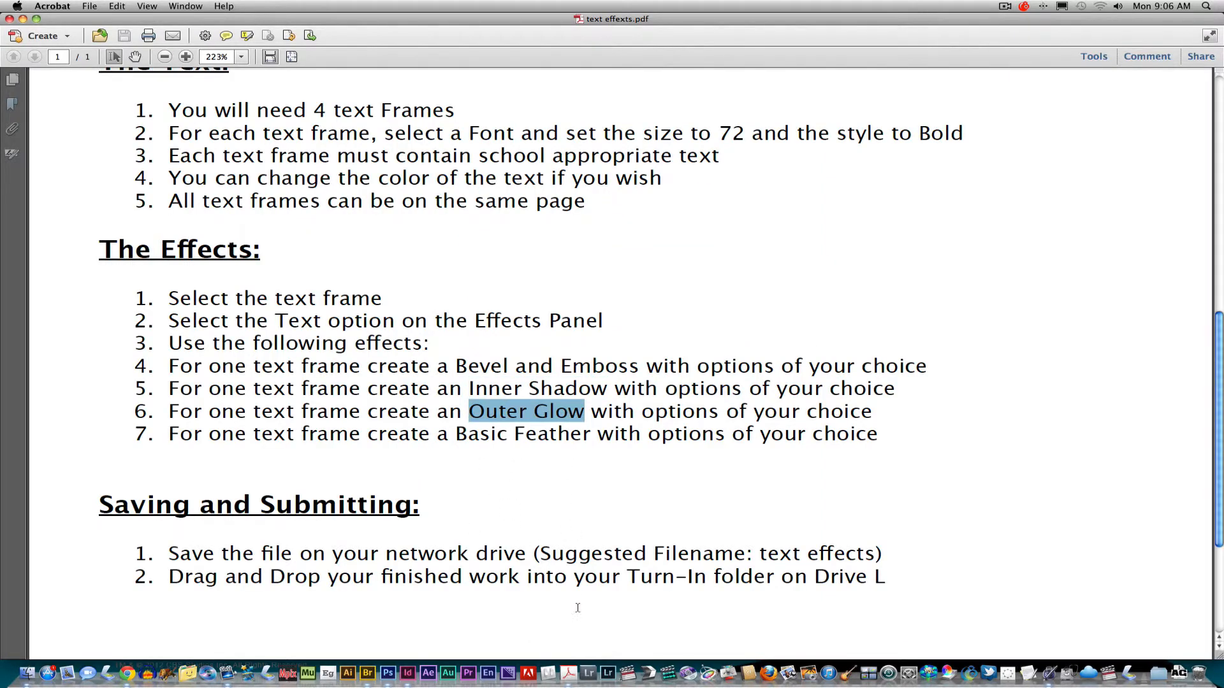
{"action": "left_click", "coordinate": [409, 674]}
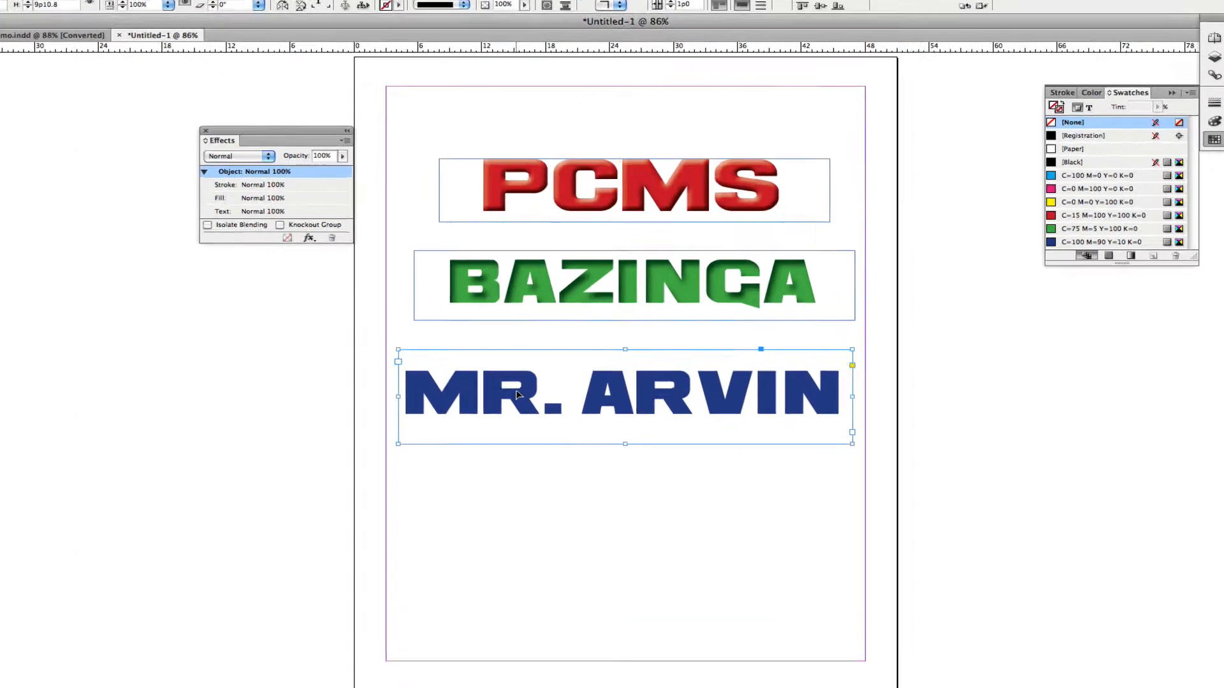
- Add an Outer Glow to the teacher's name frame and set the glow color to the yellow swatch C=0 M=0 Y=100 K=0
{"action": "right_click", "coordinate": [518, 395]}
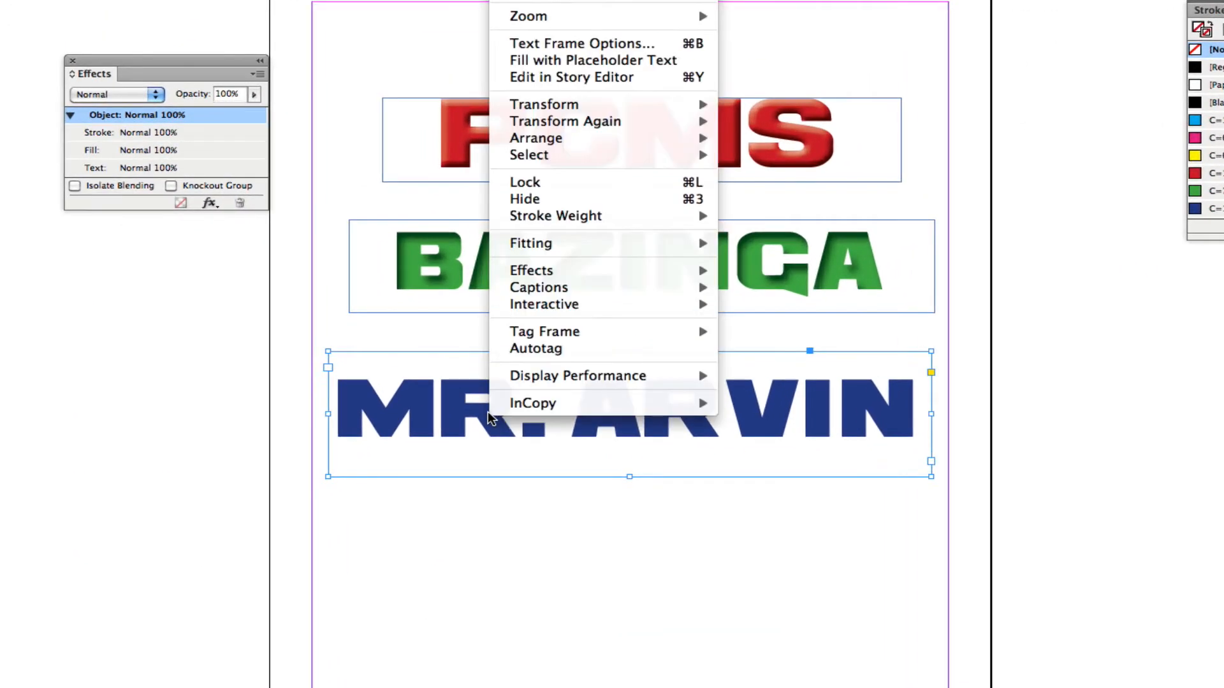
{"action": "mouse_move", "coordinate": [669, 291]}
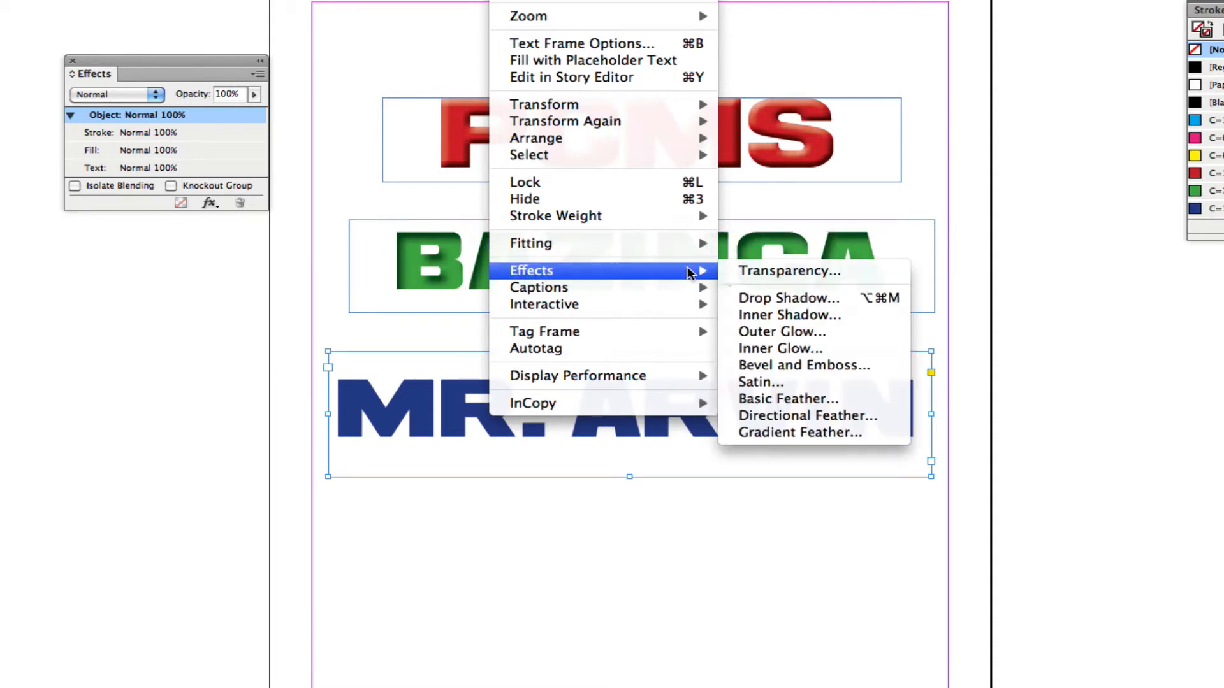
{"action": "left_click", "coordinate": [826, 336]}
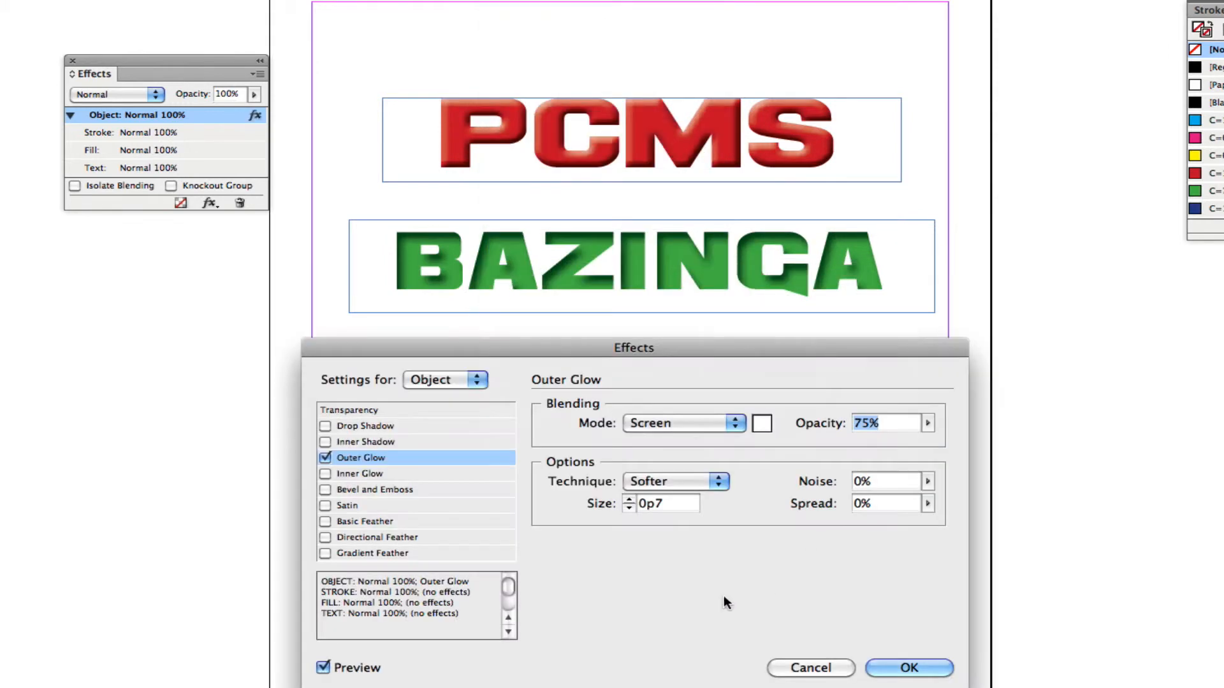
{"action": "left_click_drag", "start_coordinate": [708, 343], "coordinate": [705, 465]}
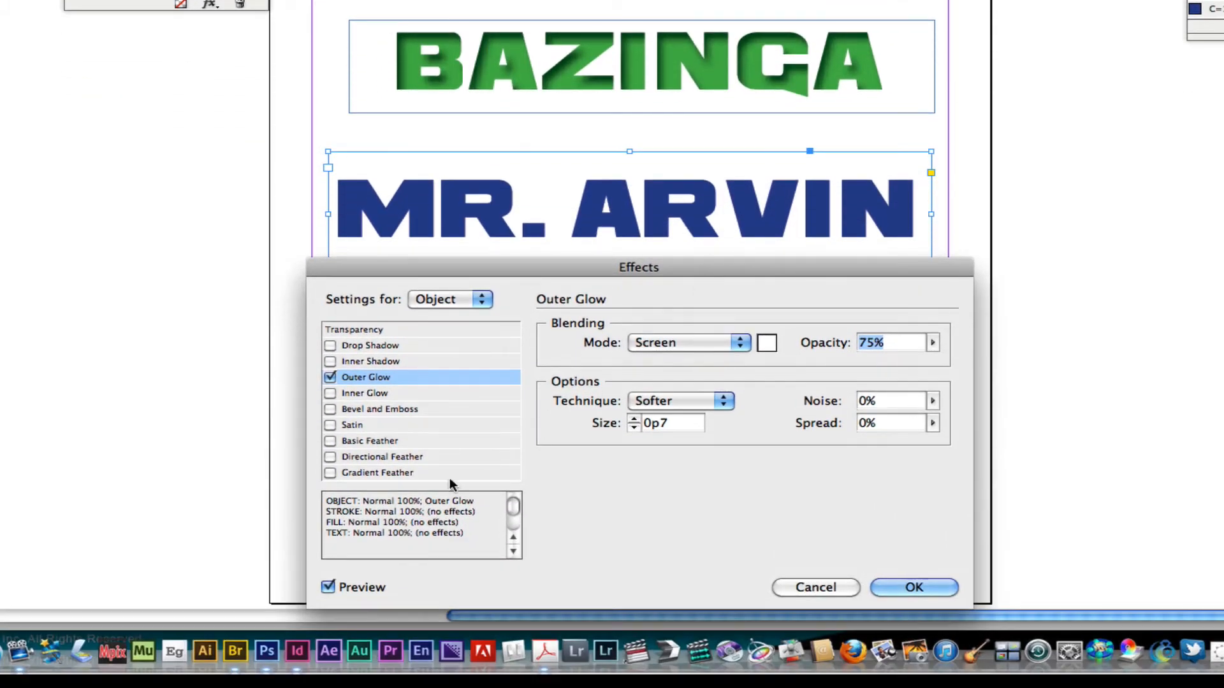
{"action": "left_click", "coordinate": [767, 343]}
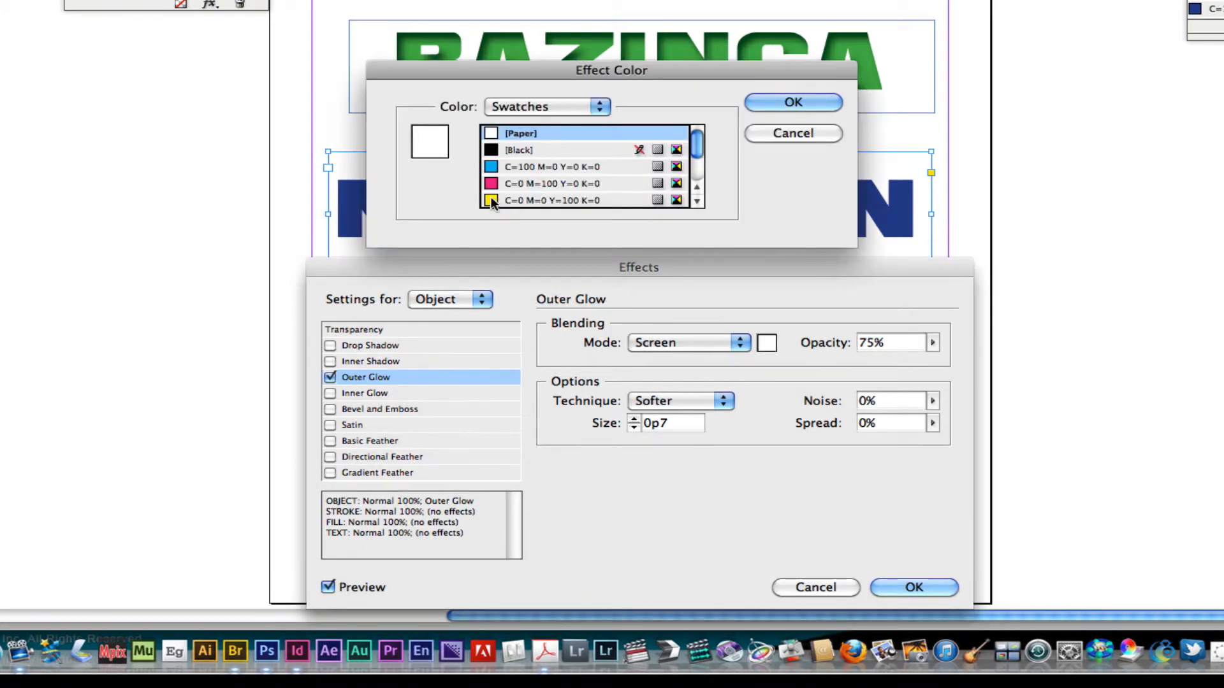
{"action": "left_click", "coordinate": [543, 199]}
{"action": "left_click", "coordinate": [793, 103]}
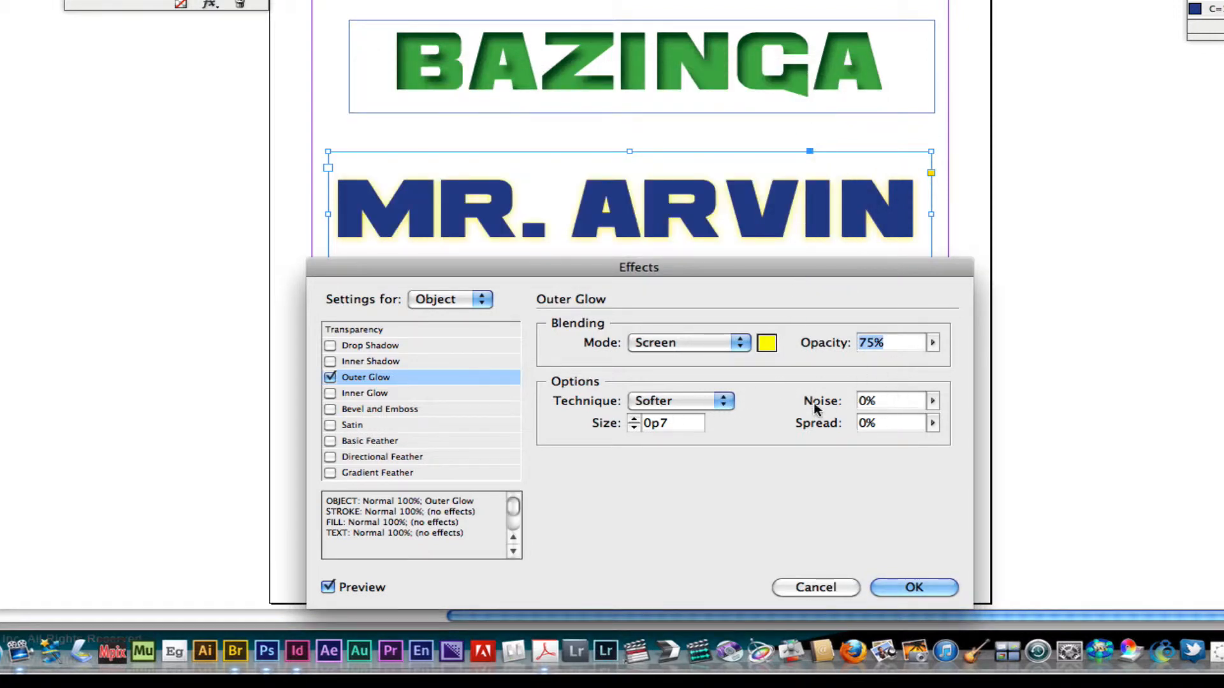
- Increase the Outer Glow size to 1p9
{"action": "left_click", "coordinate": [634, 419]}
{"action": "left_click", "coordinate": [634, 419]}
{"action": "left_click", "coordinate": [634, 419]}
{"action": "left_click", "coordinate": [634, 419]}
{"action": "left_click", "coordinate": [634, 419]}
{"action": "left_click", "coordinate": [634, 418]}
{"action": "left_click", "coordinate": [634, 419]}
{"action": "left_click", "coordinate": [634, 419]}
{"action": "left_click", "coordinate": [634, 419]}
{"action": "left_click", "coordinate": [634, 419]}
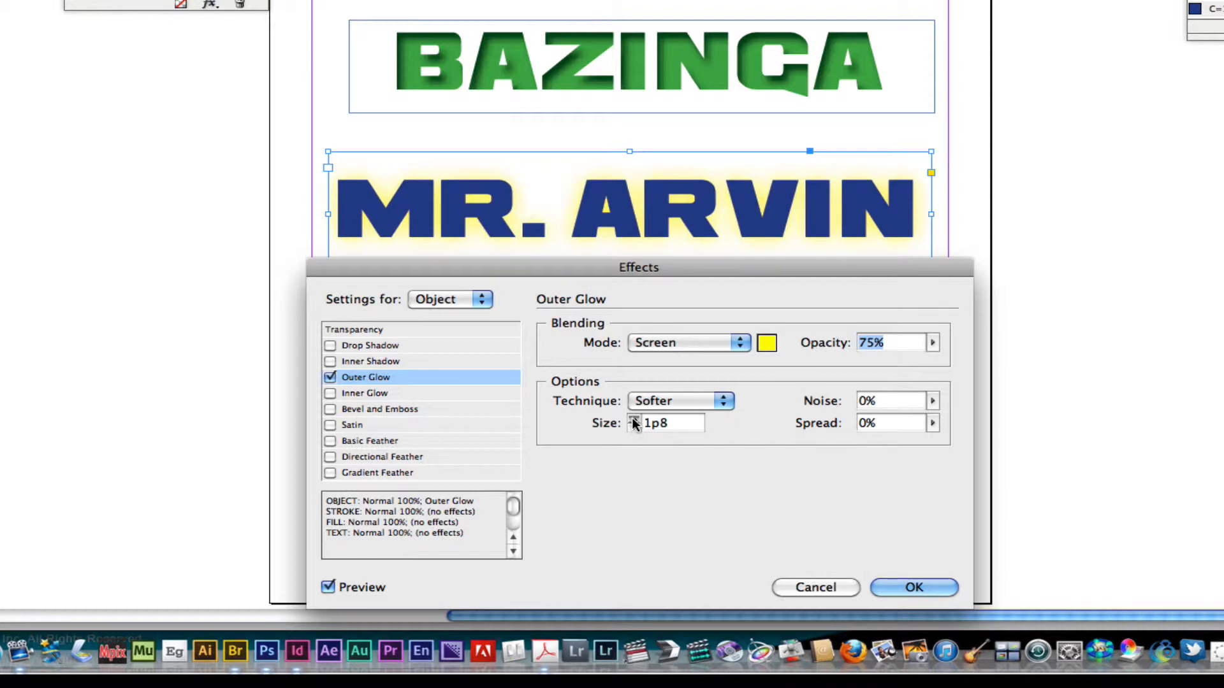
{"action": "left_click", "coordinate": [634, 419]}
- Set the Outer Glow's blending mode to Normal and its opacity to 100%, and apply the effect
{"action": "left_click", "coordinate": [932, 343]}
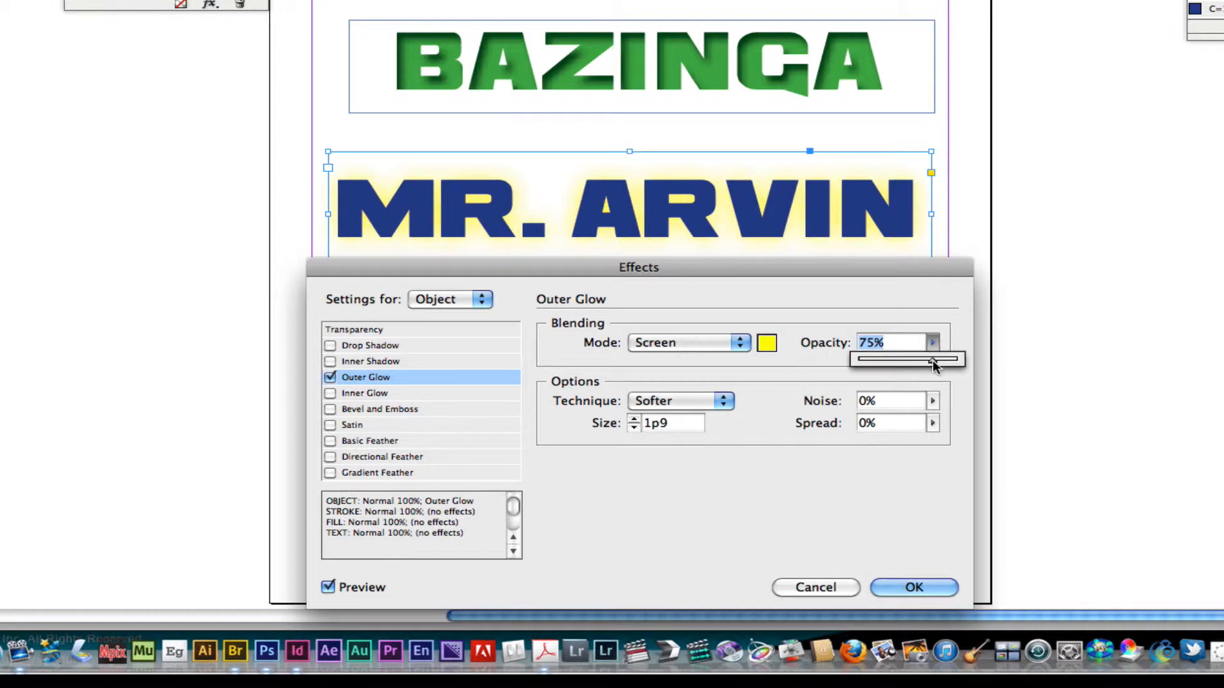
{"action": "left_click_drag", "start_coordinate": [933, 361], "coordinate": [953, 360]}
{"action": "left_click", "coordinate": [664, 343]}
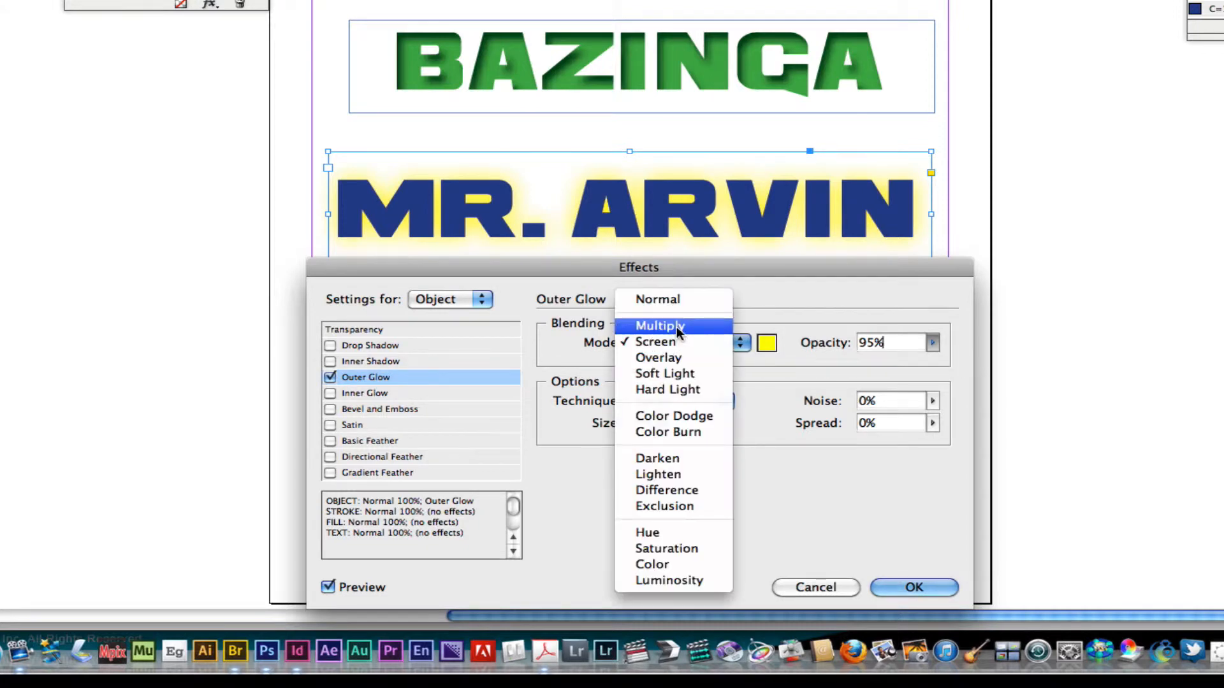
{"action": "left_click", "coordinate": [683, 298]}
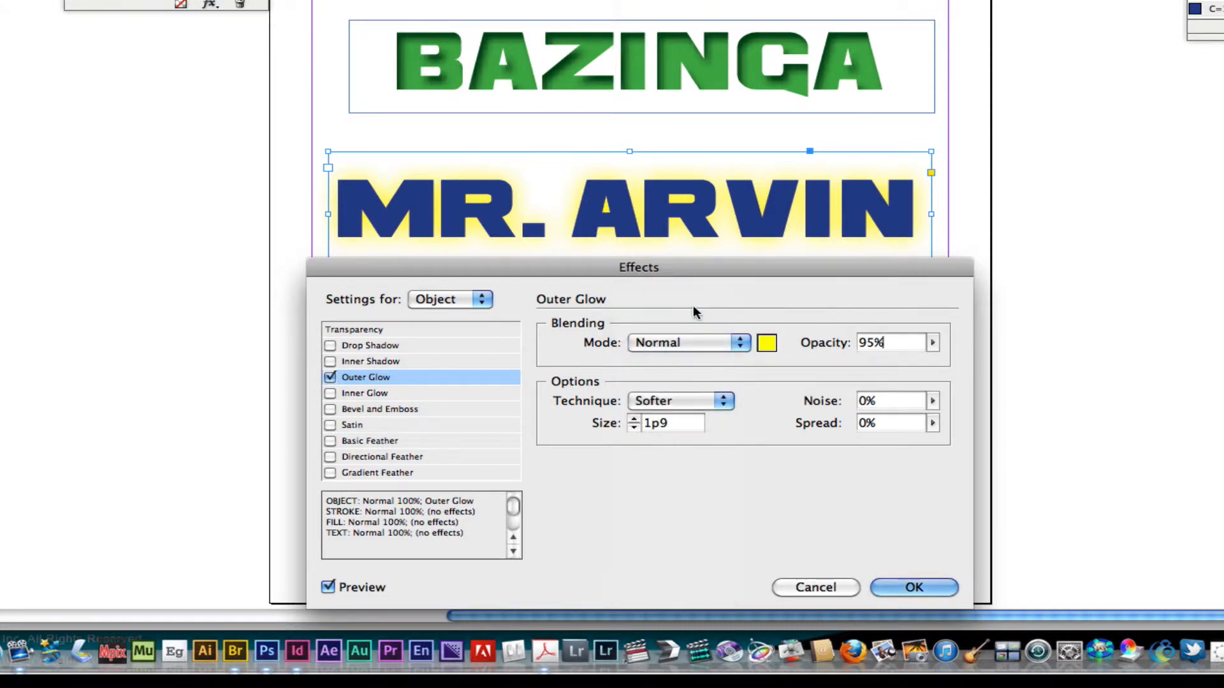
{"action": "left_click", "coordinate": [932, 342]}
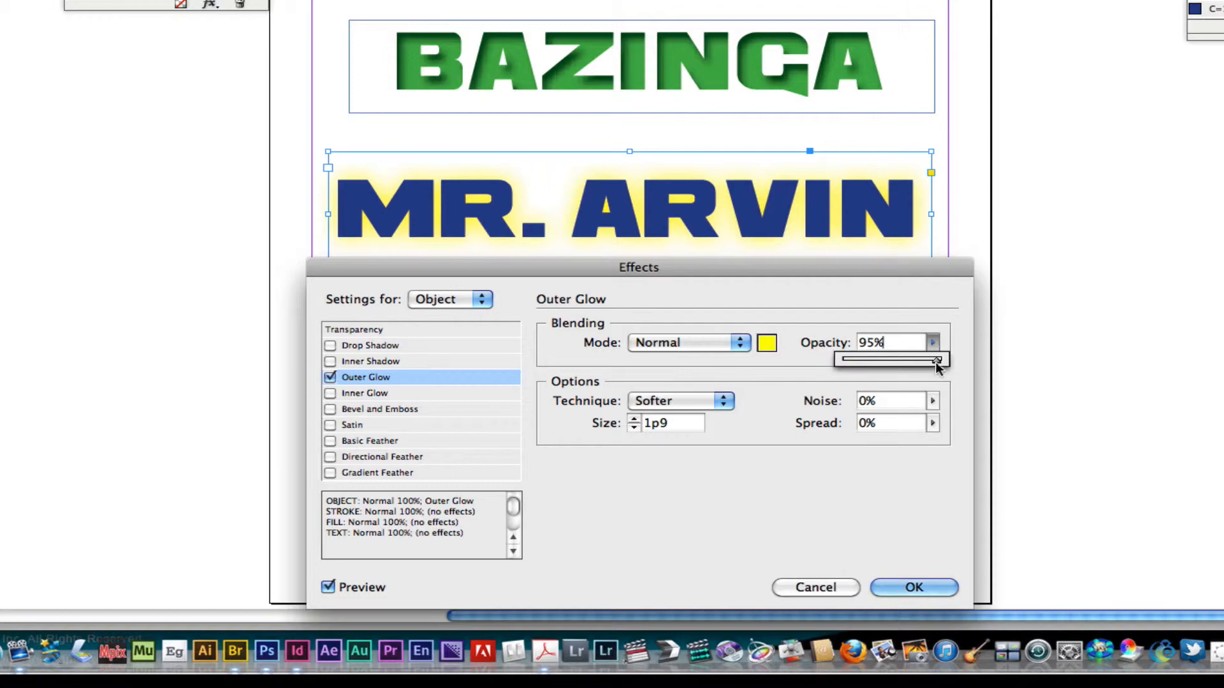
{"action": "left_click_drag", "start_coordinate": [940, 360], "coordinate": [959, 363]}
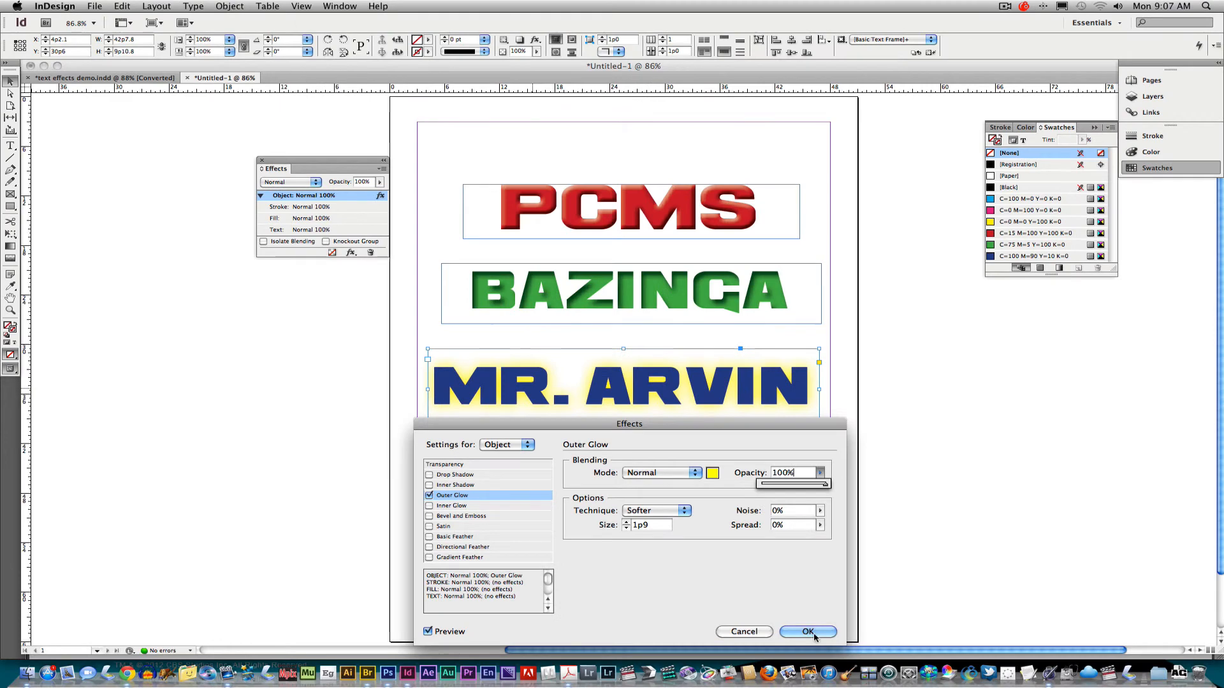
{"action": "left_click", "coordinate": [808, 632]}
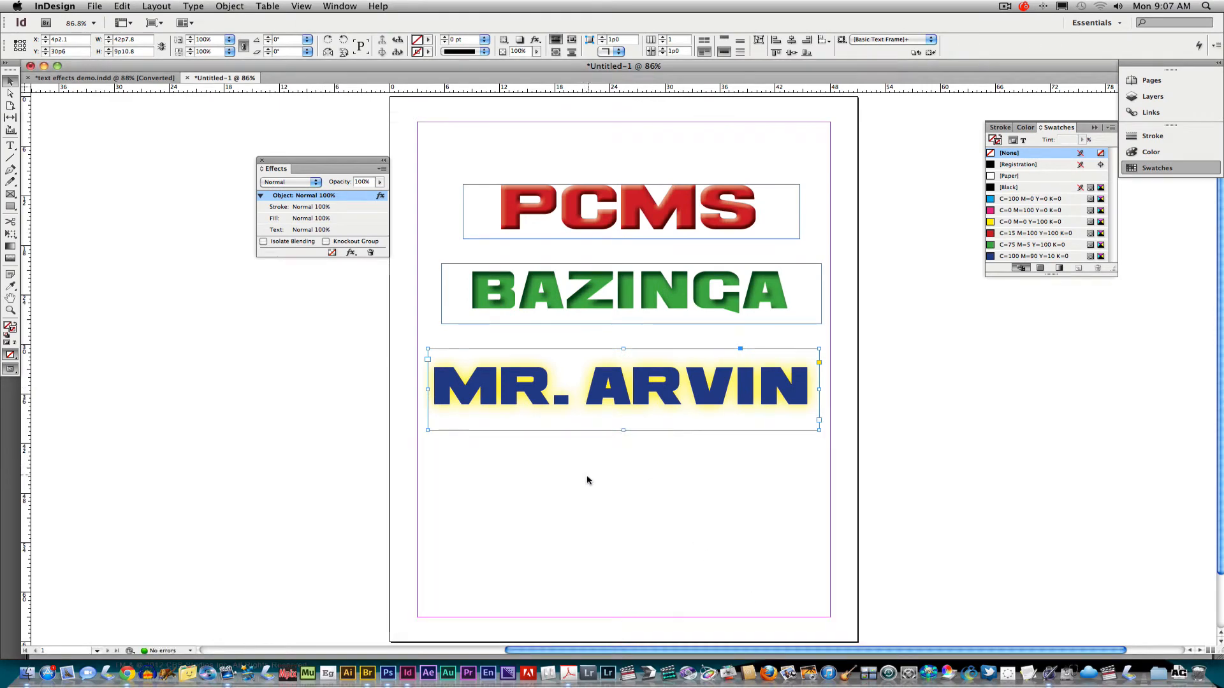
- Add a text frame below the teacher's name frame and enter the text DUKE BLUE DEVILS
{"action": "left_click", "coordinate": [561, 483]}
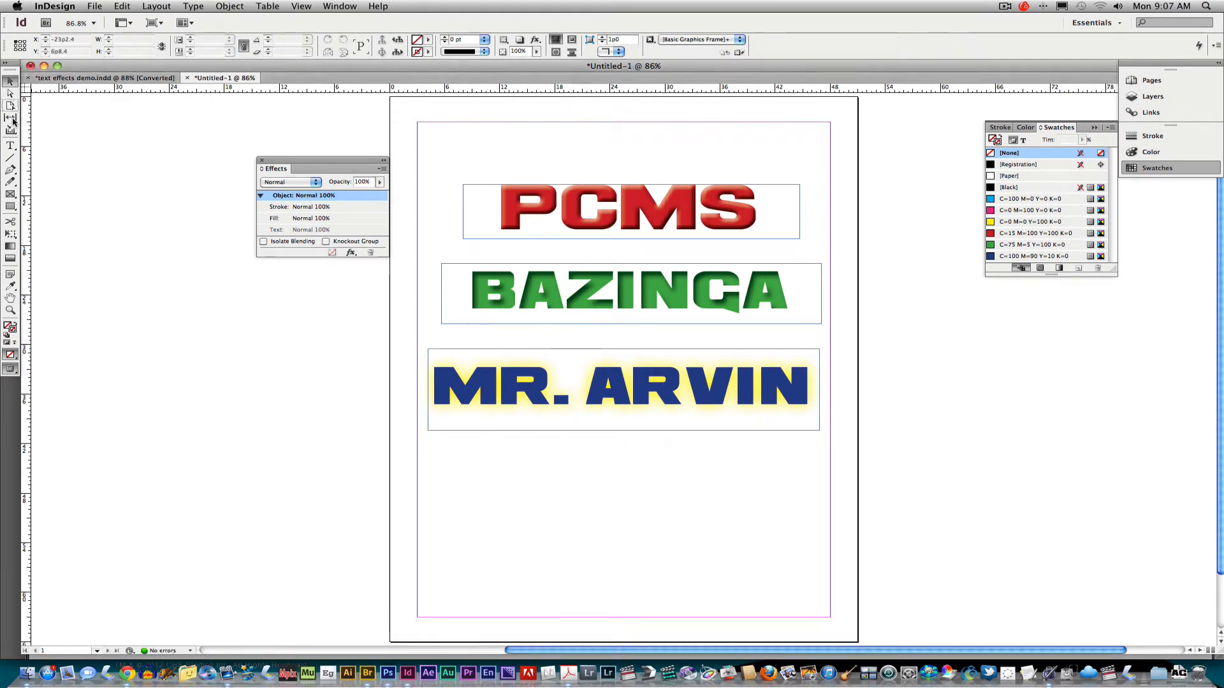
{"action": "left_click", "coordinate": [10, 146]}
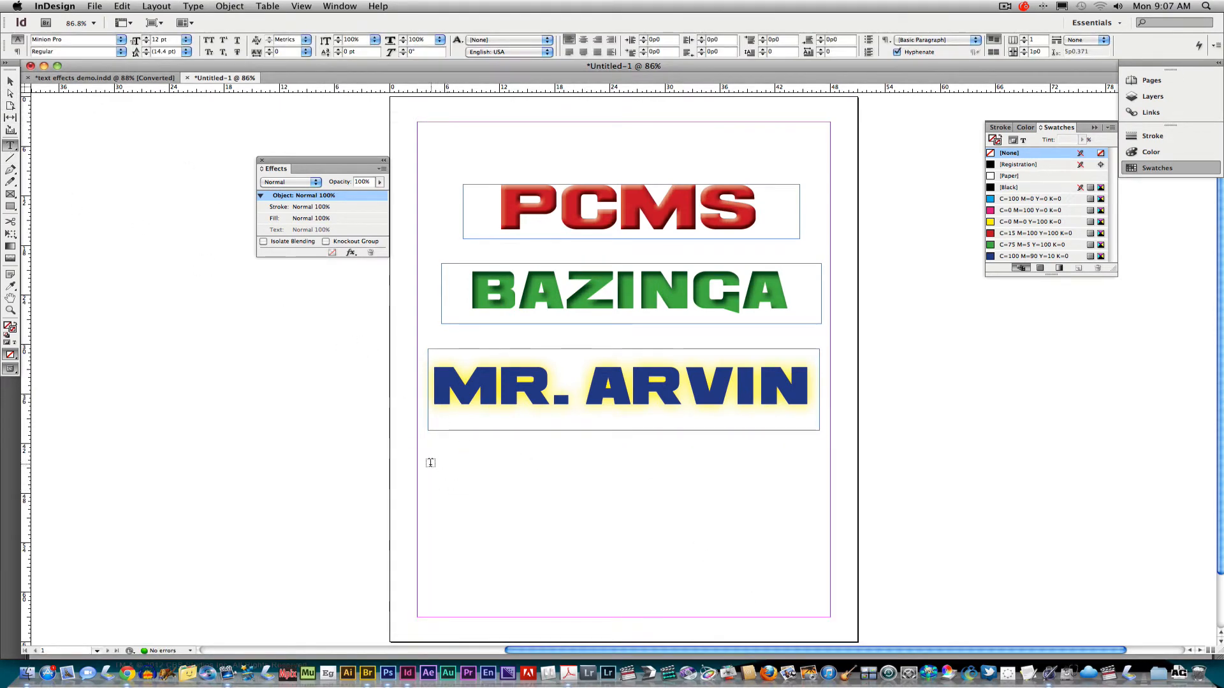
{"action": "left_click_drag", "start_coordinate": [430, 463], "coordinate": [806, 544]}
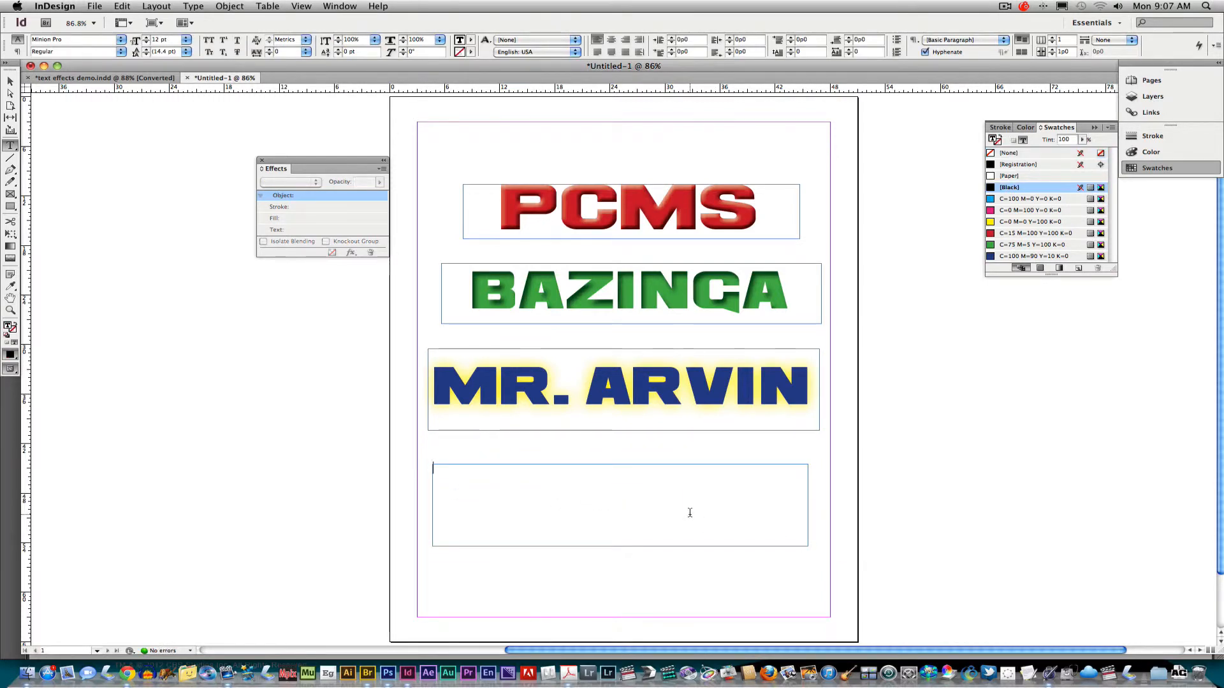
{"action": "type", "text": "DUKE BLUE DEVILS"}
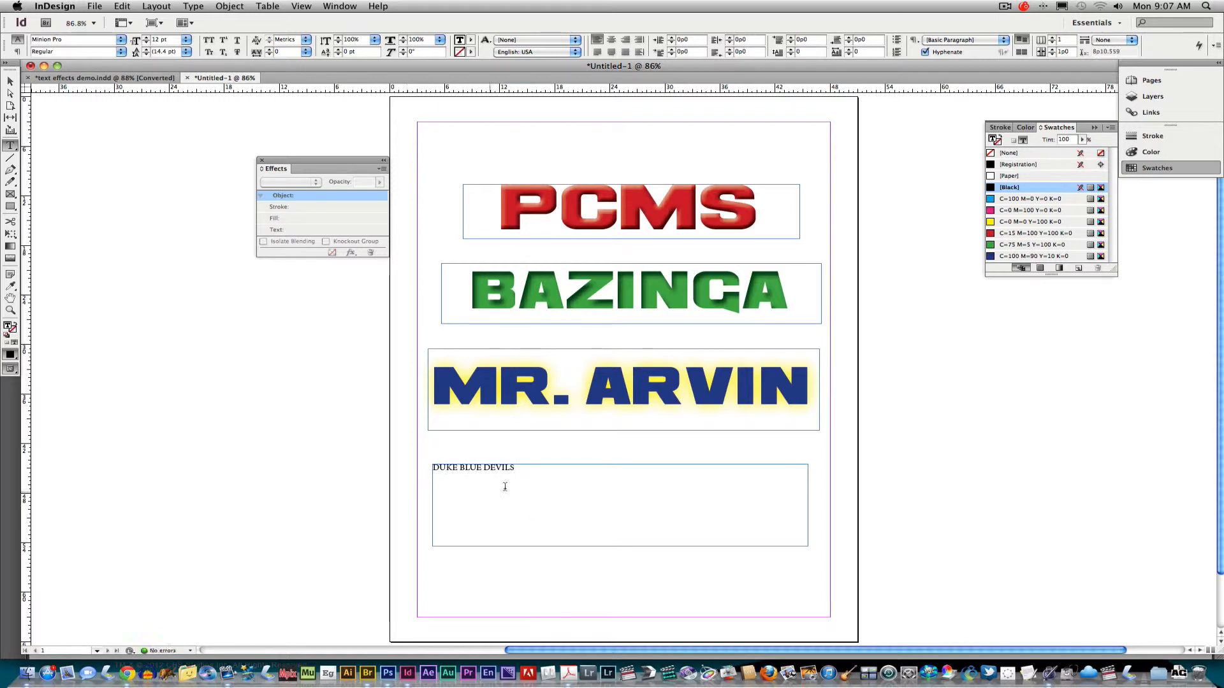
- Center the DUKE BLUE DEVILS text horizontally and change its font to Ash
{"action": "left_click_drag", "start_coordinate": [515, 468], "coordinate": [393, 470]}
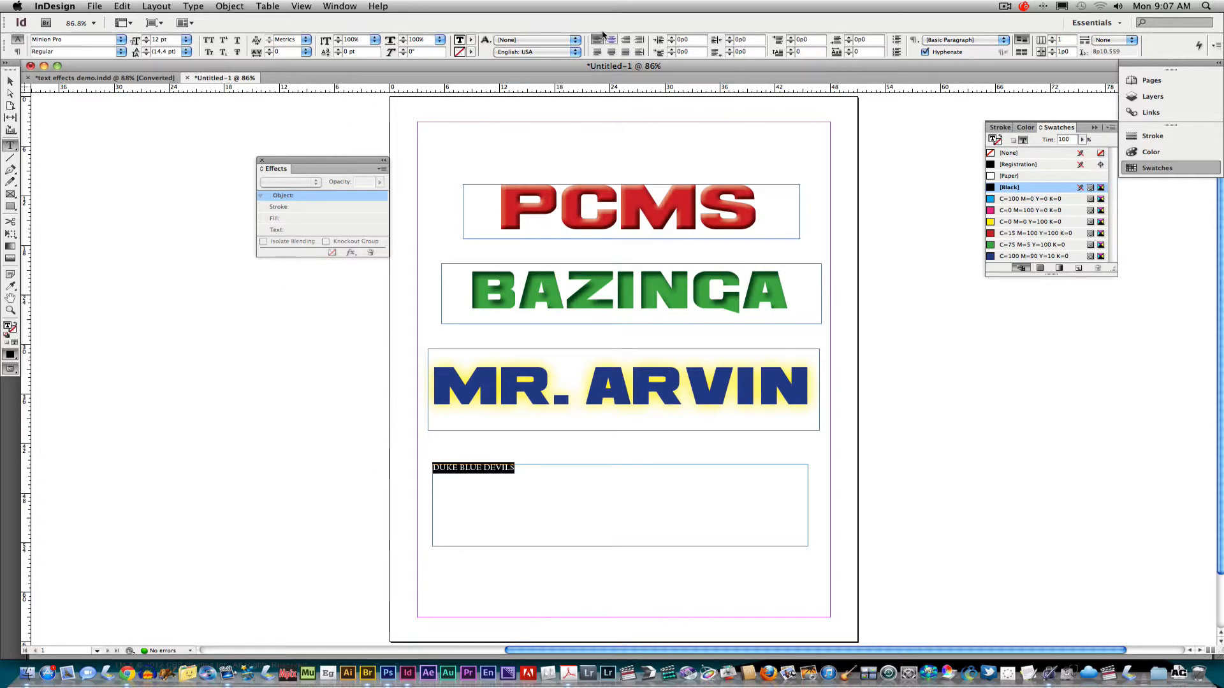
{"action": "left_click", "coordinate": [610, 39]}
{"action": "left_click", "coordinate": [118, 41]}
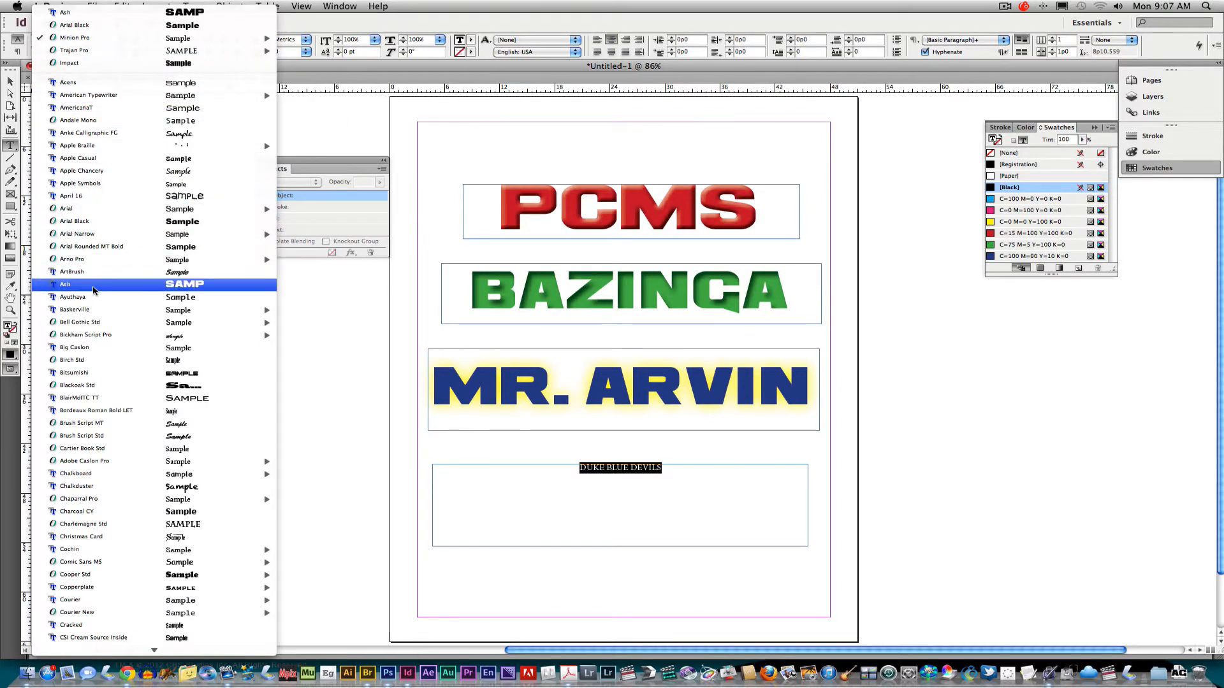
{"action": "left_click", "coordinate": [93, 291]}
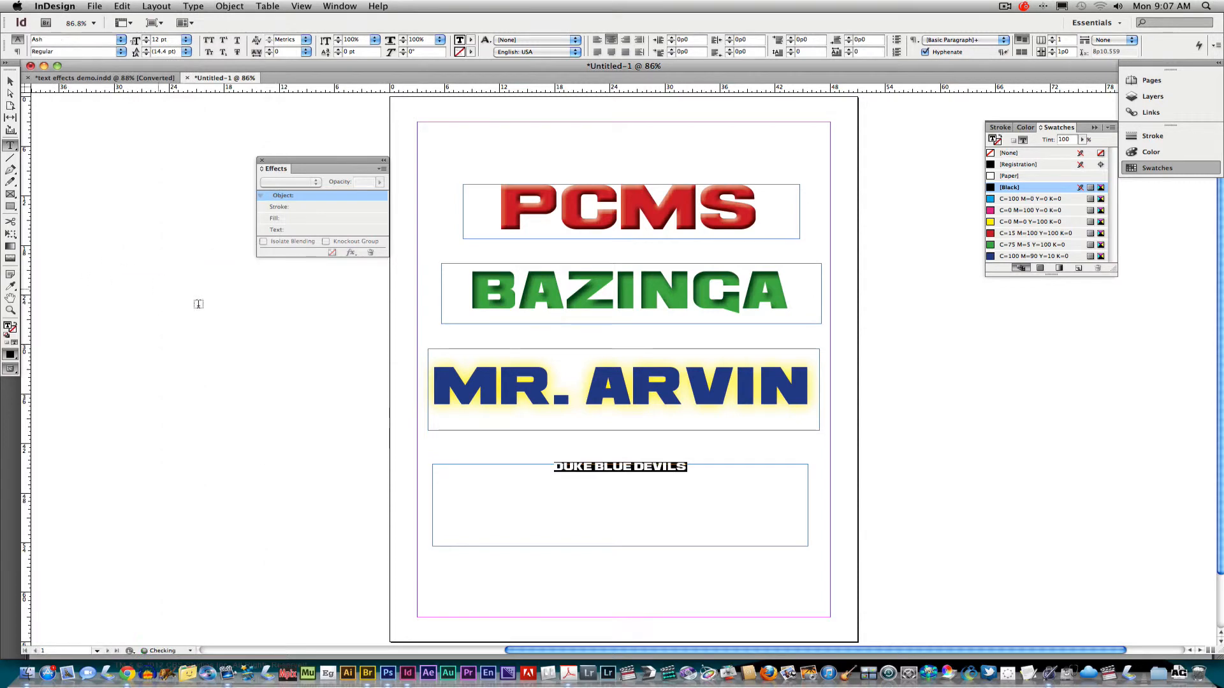
- Try the DUKE BLUE DEVILS text at 60 pt, set it to 48 pt, and nudge its frame slightly up and sideways
{"action": "left_click", "coordinate": [187, 41]}
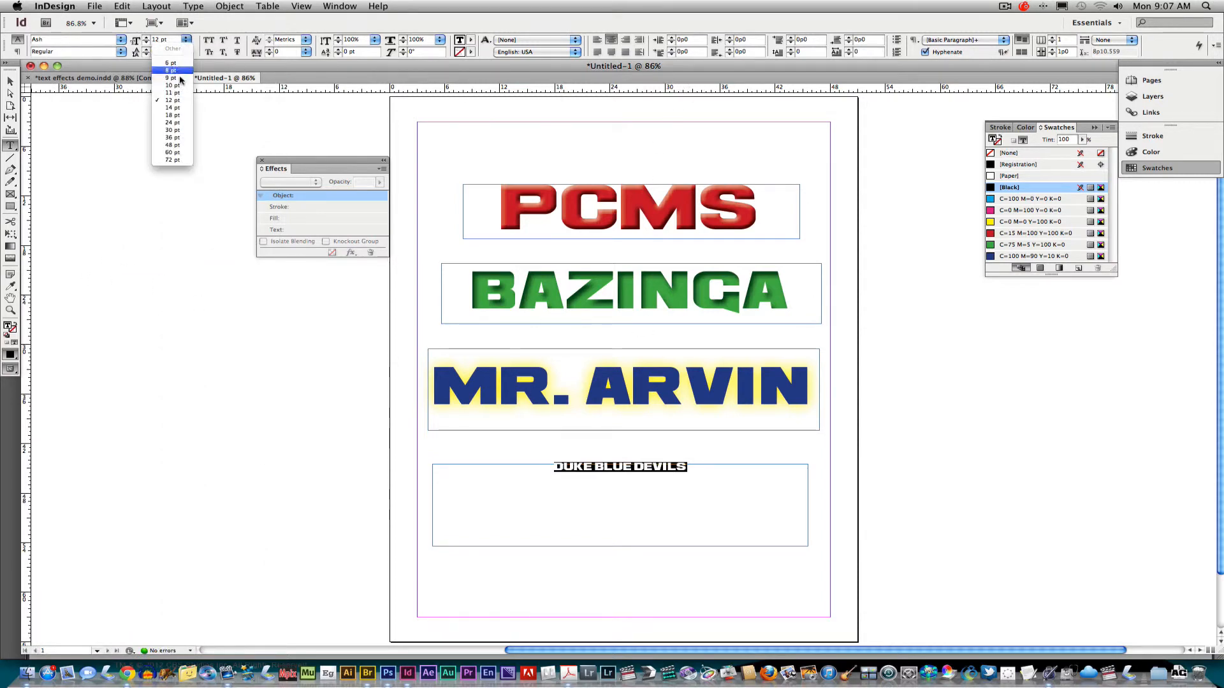
{"action": "left_click", "coordinate": [172, 152]}
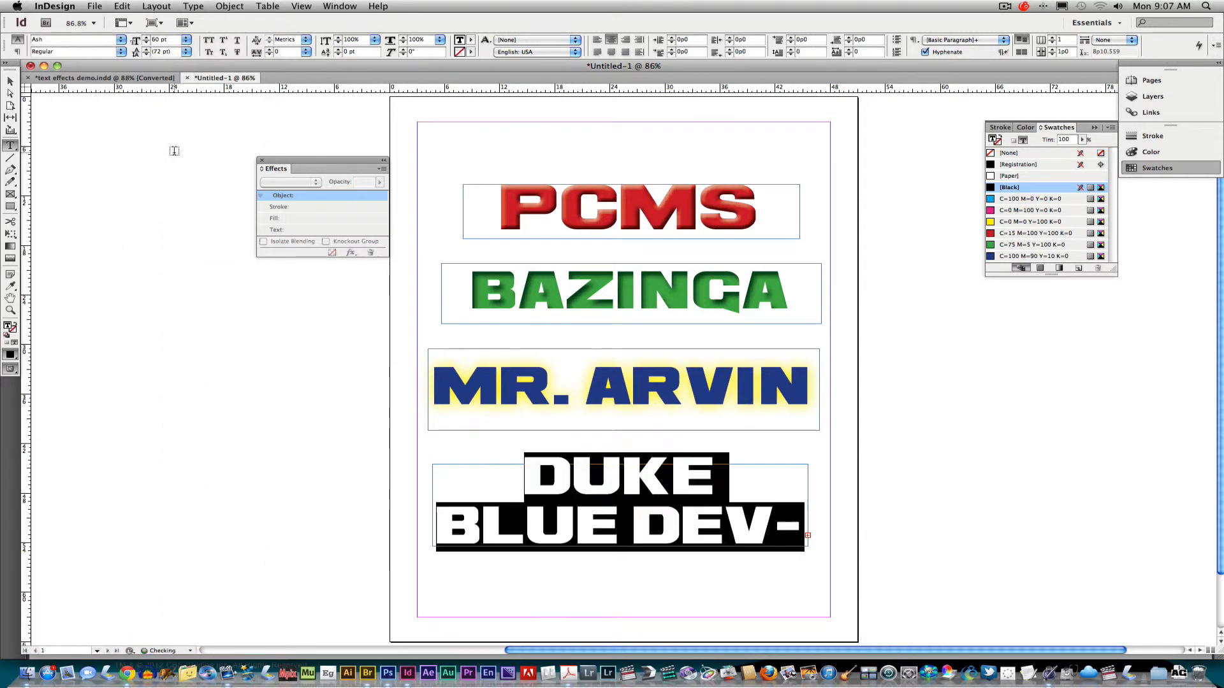
{"action": "left_click", "coordinate": [184, 41]}
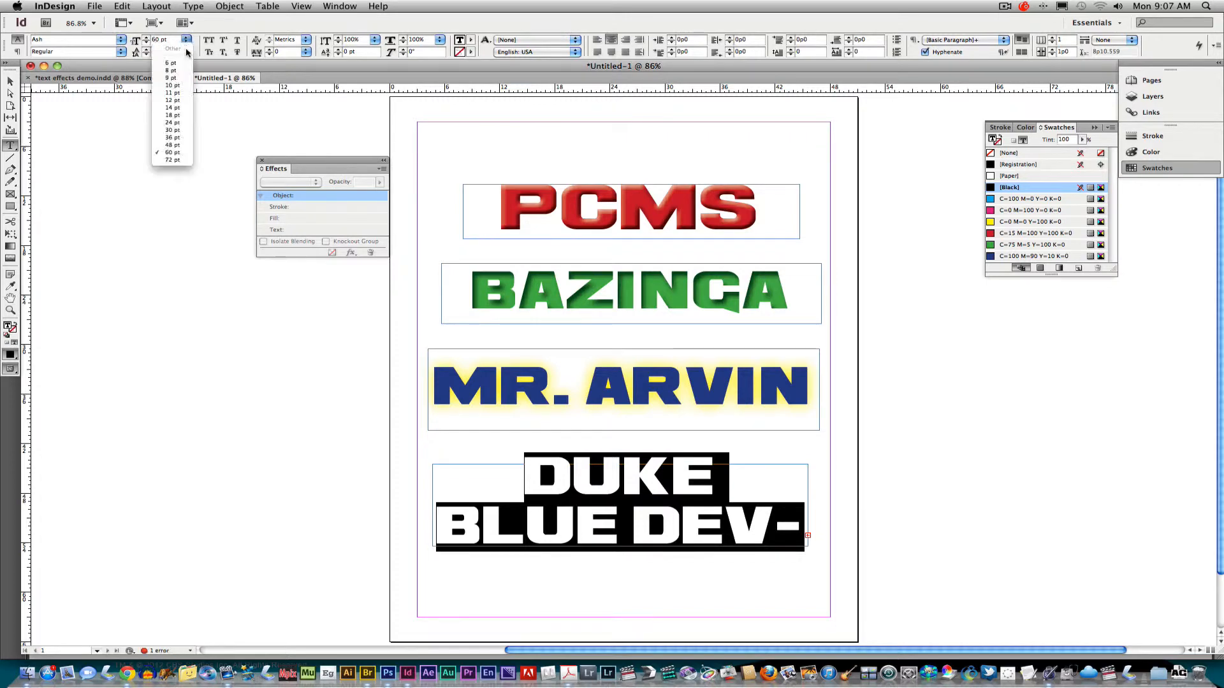
{"action": "left_click", "coordinate": [171, 143]}
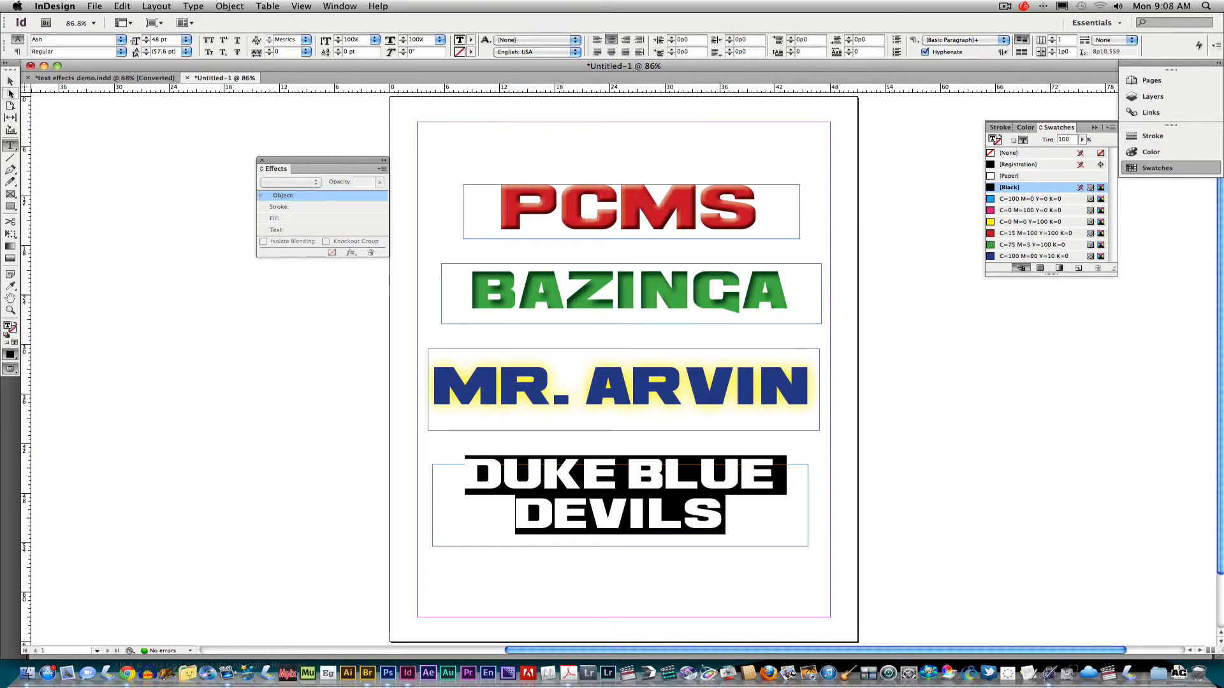
{"action": "key", "text": "Escape"}
{"action": "left_click_drag", "start_coordinate": [641, 524], "coordinate": [645, 520]}
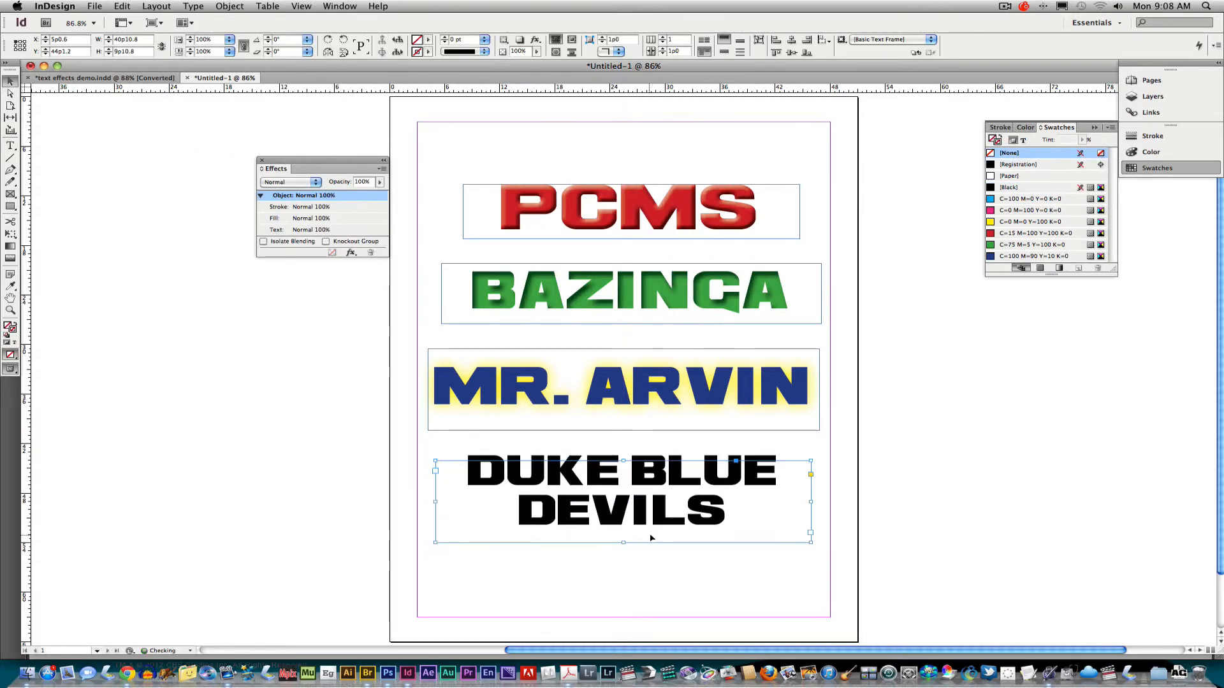
- Select the DUKE BLUE DEVILS text, switch to Acrobat to check the last required effect in the assignment PDF, and return to InDesign
{"action": "double_click", "coordinate": [472, 472]}
{"action": "left_click_drag", "start_coordinate": [472, 472], "coordinate": [719, 512]}
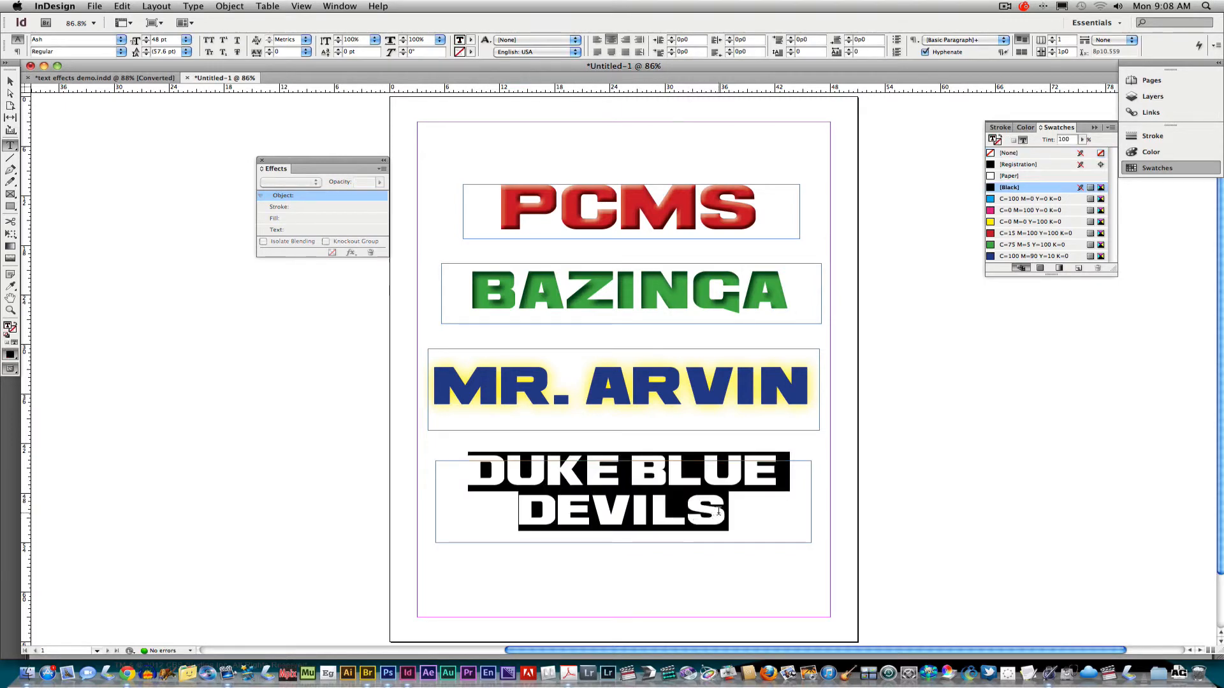
{"action": "left_click", "coordinate": [570, 676]}
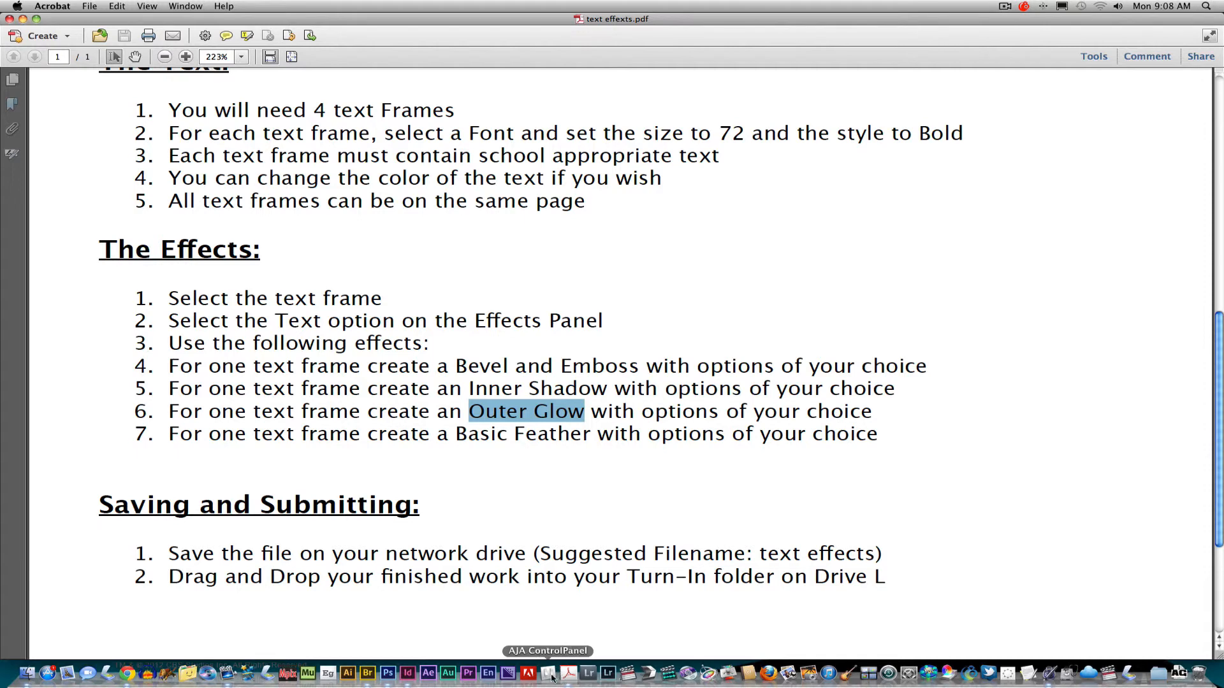
{"action": "left_click", "coordinate": [415, 677]}
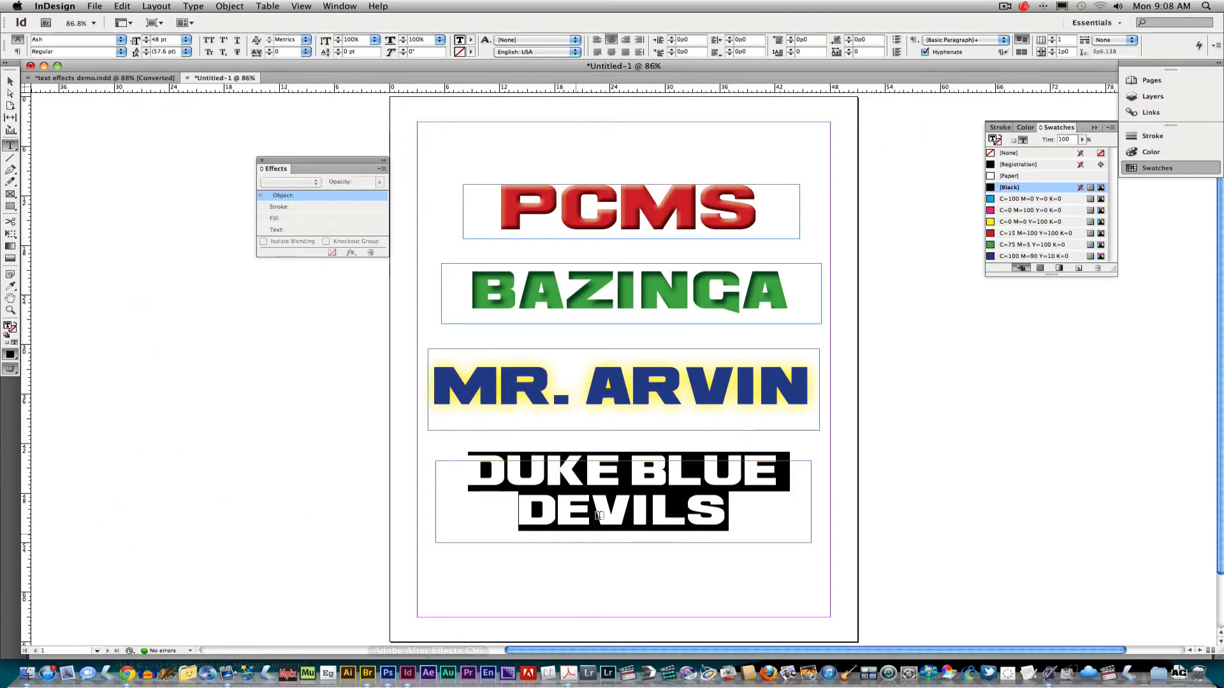
- Move the DUKE BLUE DEVILS frame slightly down to Y 44p6 and center its text vertically within the frame
{"action": "left_click", "coordinate": [559, 491]}
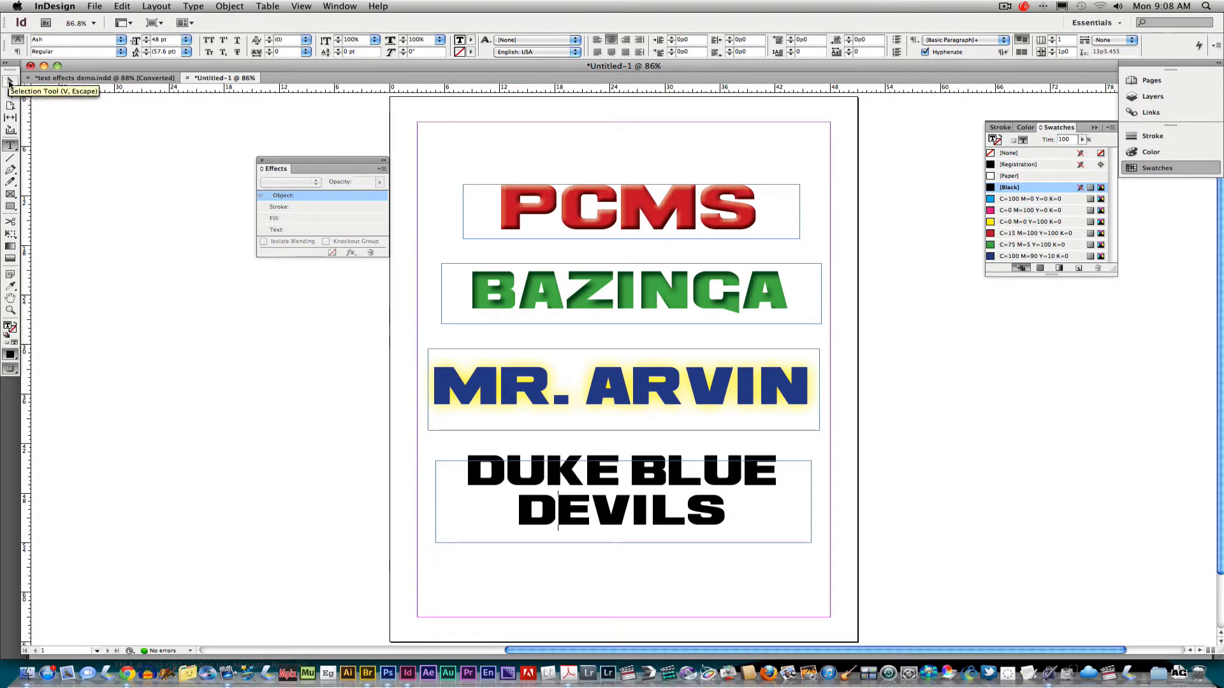
{"action": "left_click", "coordinate": [10, 81]}
{"action": "left_click_drag", "start_coordinate": [619, 525], "coordinate": [619, 529]}
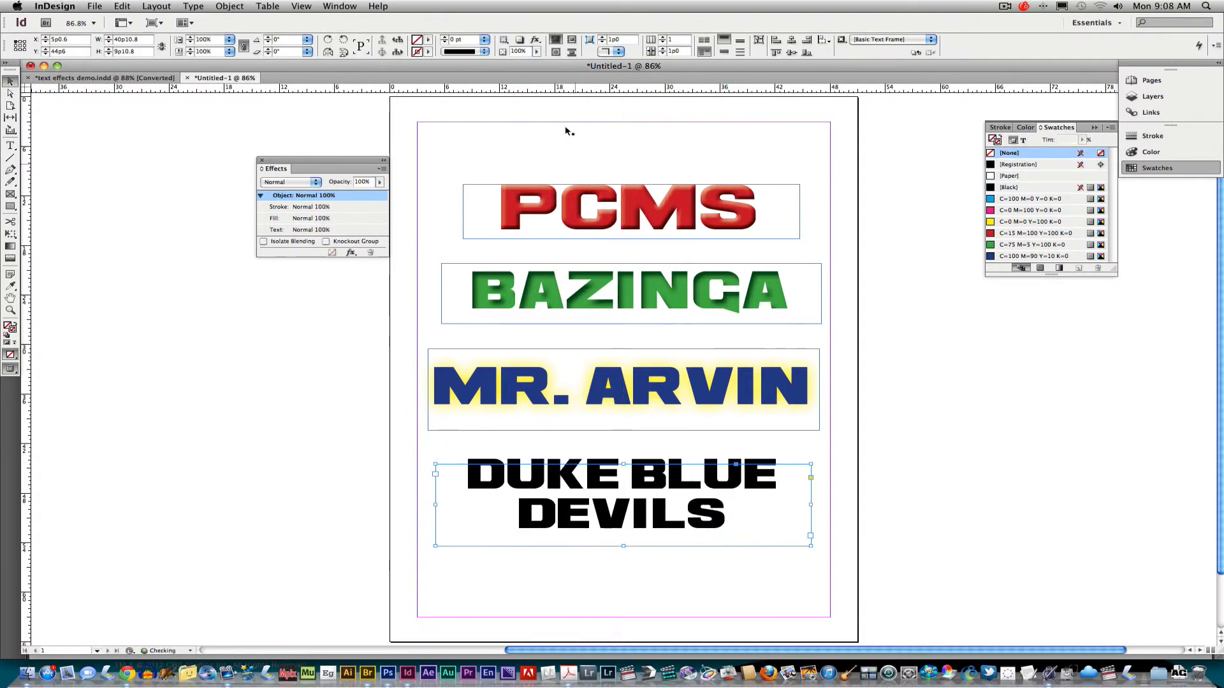
{"action": "left_click", "coordinate": [725, 52]}
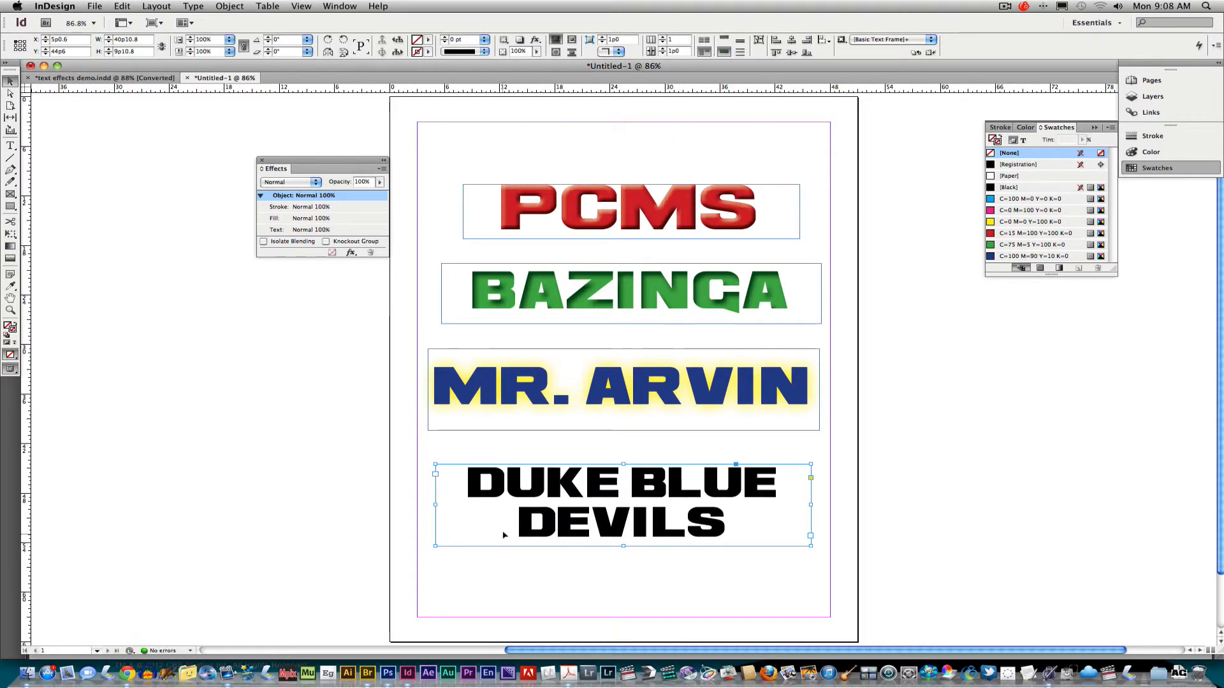
- Add a Basic Feather to the DUKE BLUE DEVILS frame and reduce the feather width to 0p4
{"action": "right_click", "coordinate": [500, 495]}
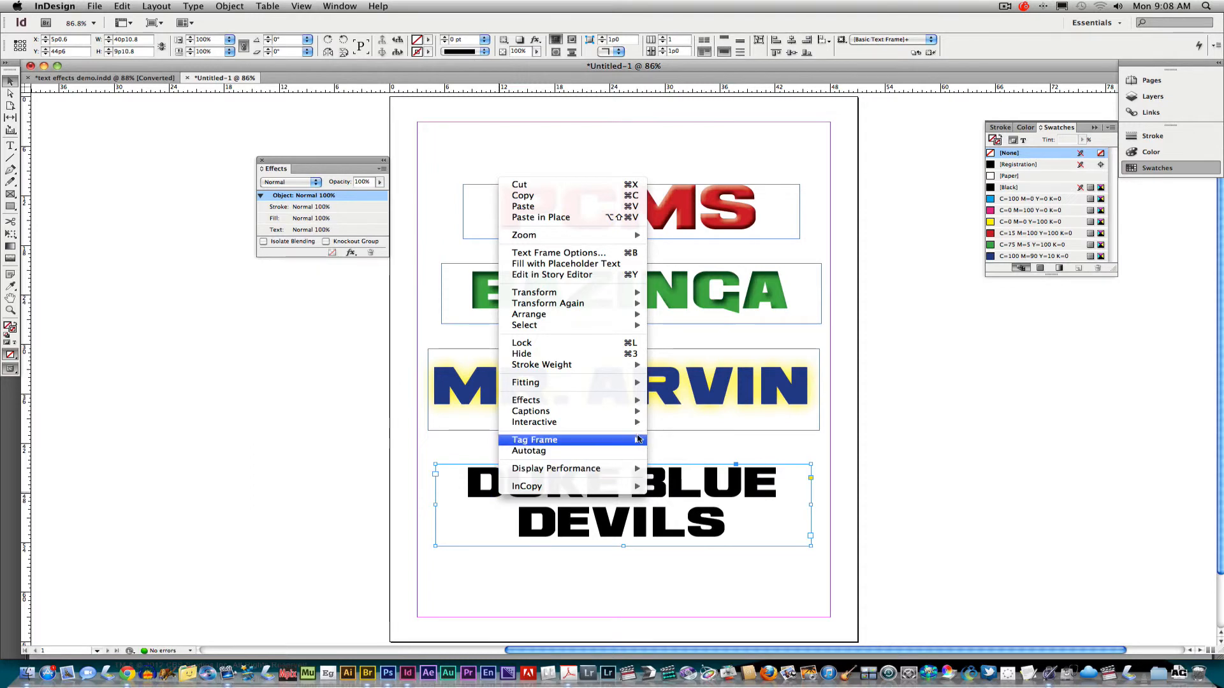
{"action": "mouse_move", "coordinate": [638, 402]}
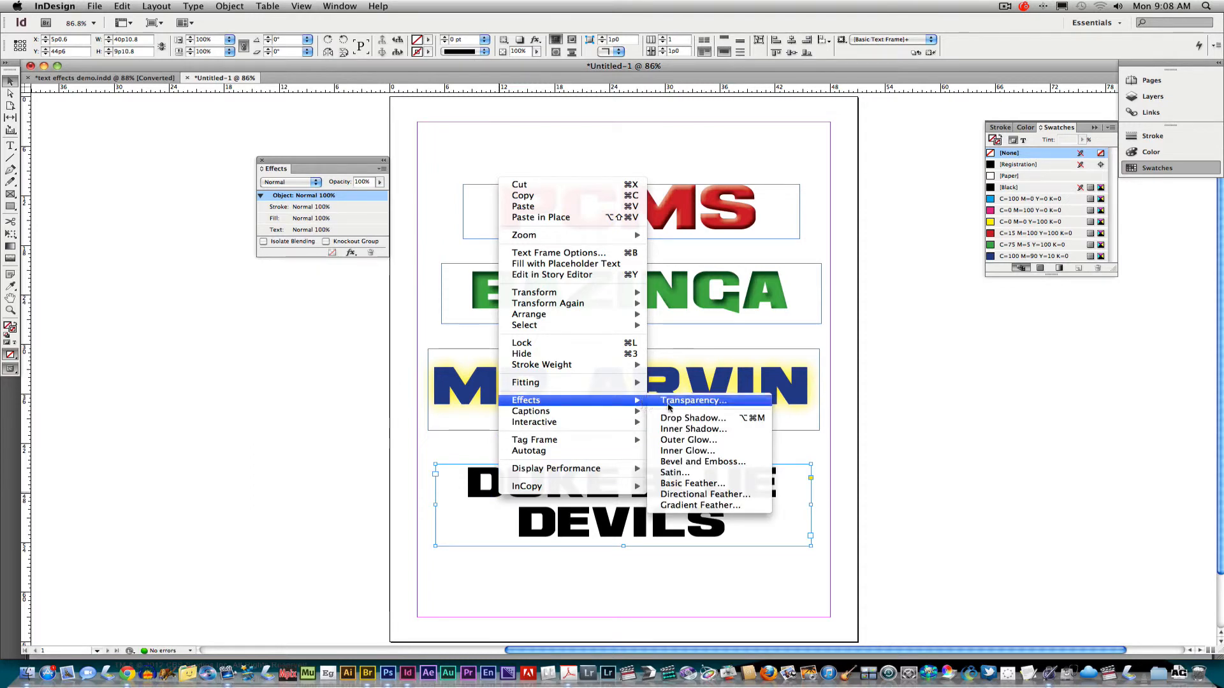
{"action": "left_click", "coordinate": [714, 484]}
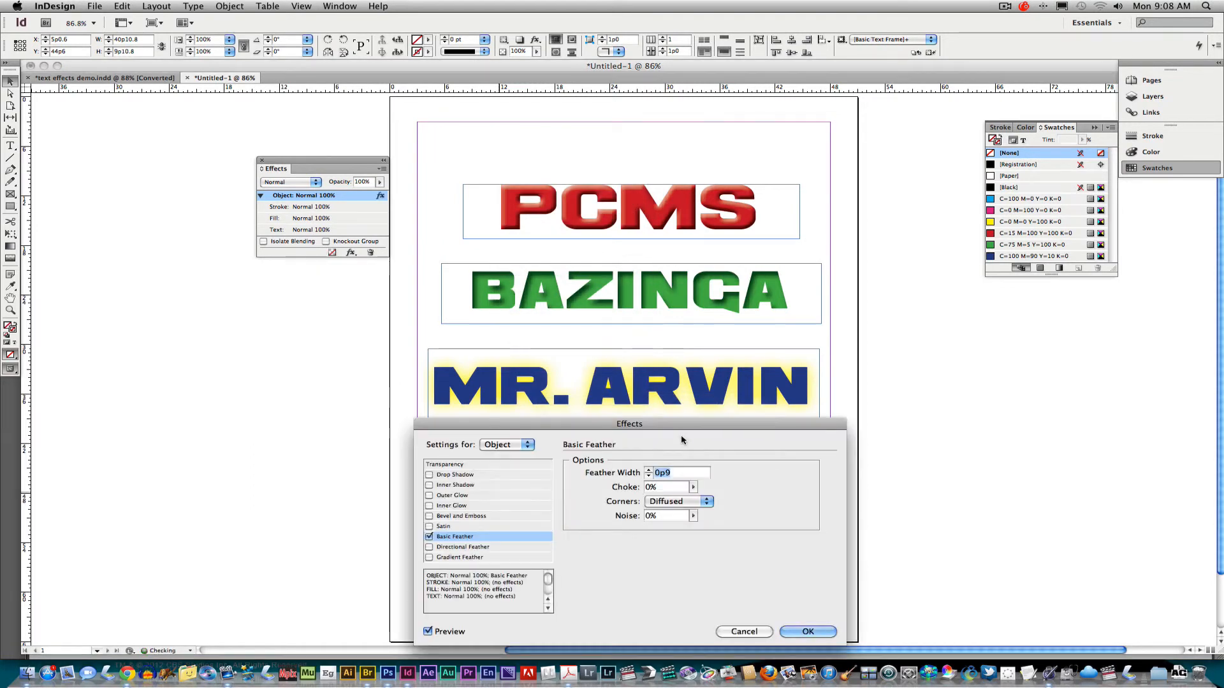
{"action": "left_click_drag", "start_coordinate": [687, 427], "coordinate": [693, 203]}
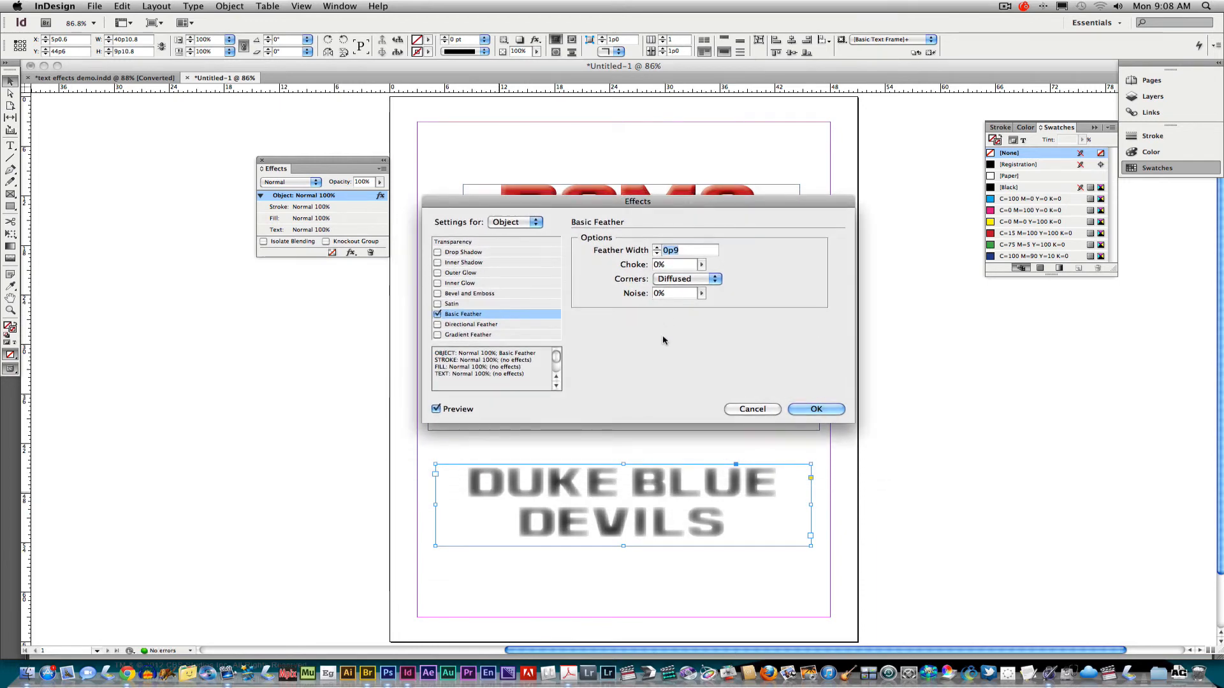
{"action": "left_click", "coordinate": [657, 255]}
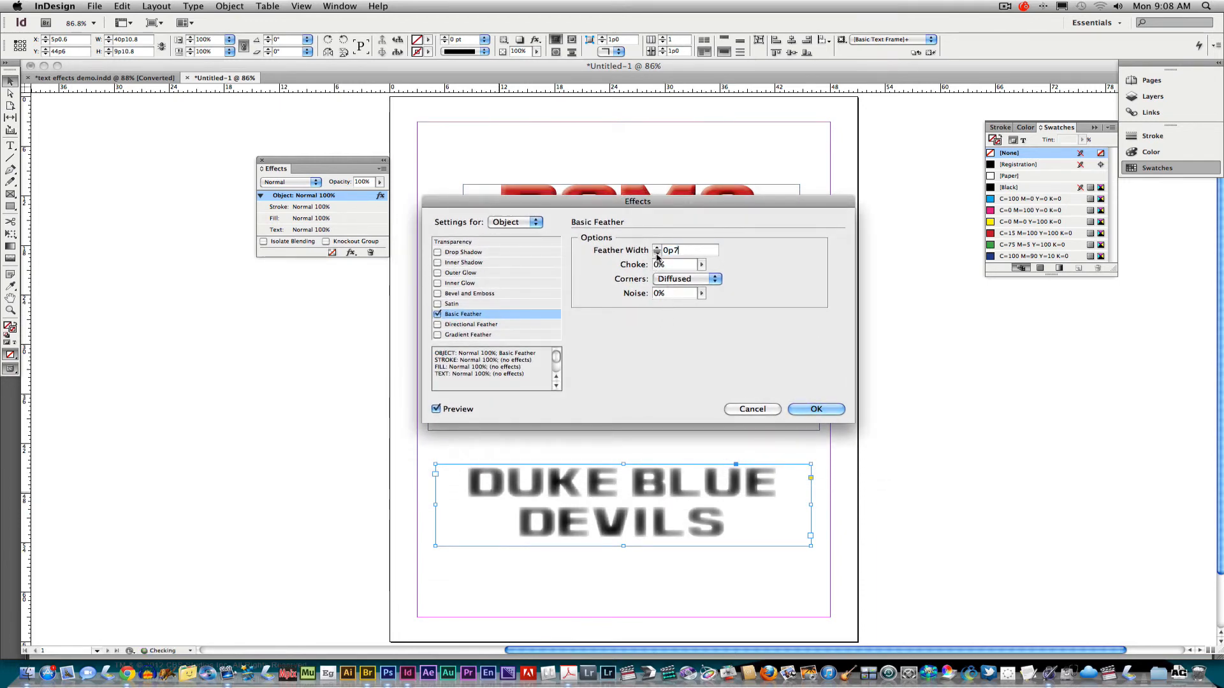
{"action": "left_click", "coordinate": [657, 255]}
{"action": "left_click", "coordinate": [658, 255]}
{"action": "left_click", "coordinate": [658, 255]}
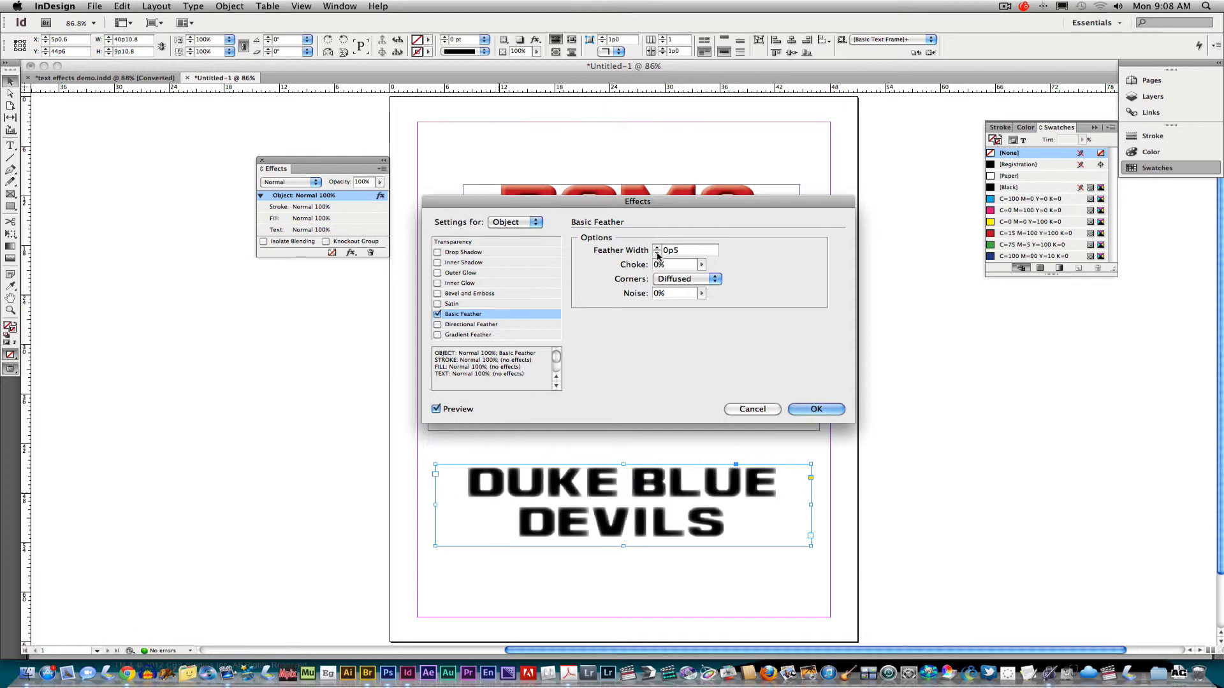
- Try Rounded feather corners, increase the feather width to 0p6, and set the corners to Sharp
{"action": "left_click", "coordinate": [680, 280]}
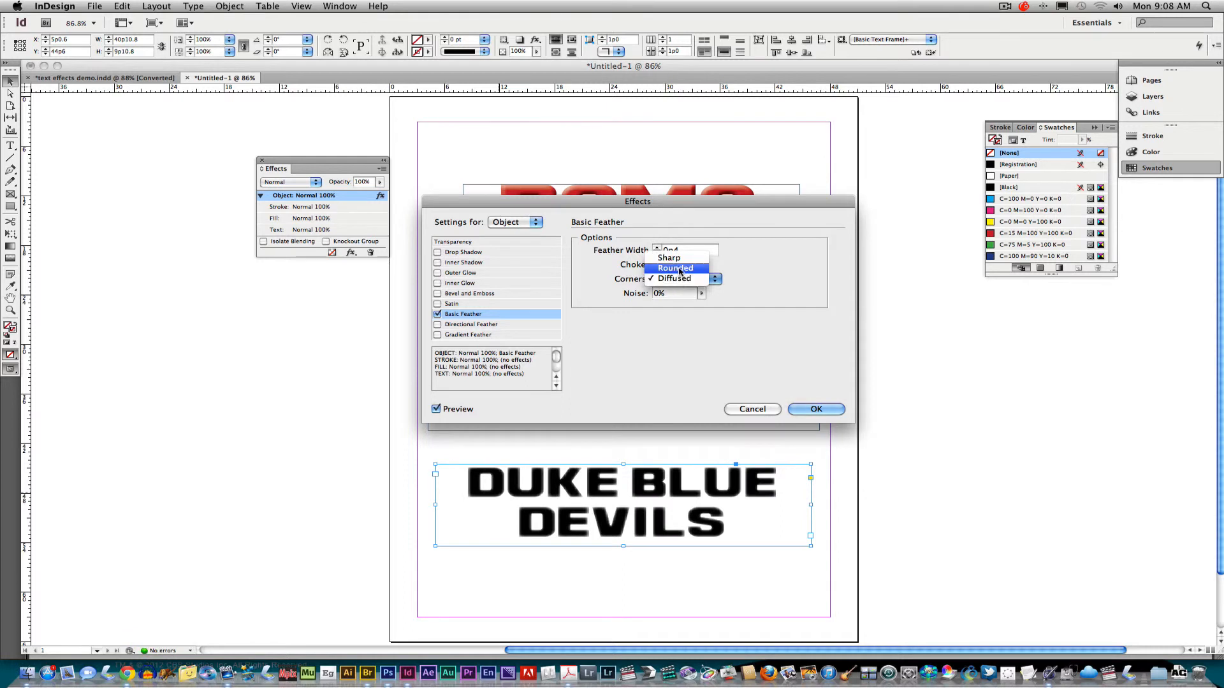
{"action": "left_click", "coordinate": [680, 270]}
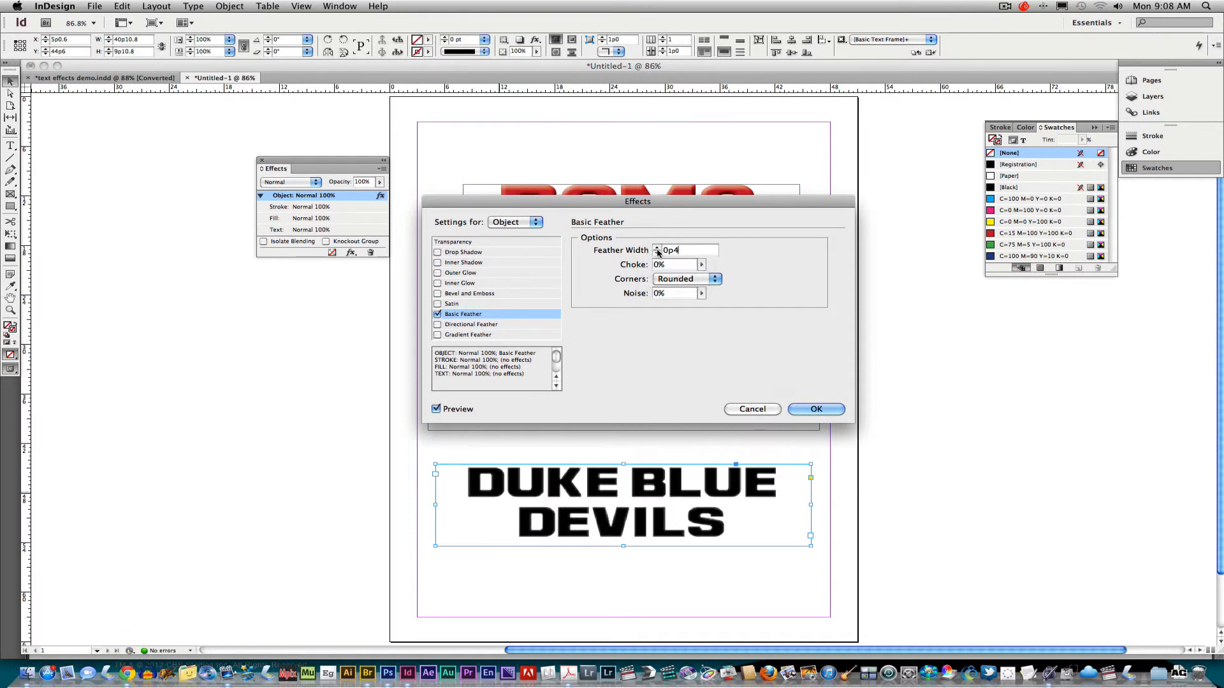
{"action": "left_click", "coordinate": [657, 248]}
{"action": "left_click", "coordinate": [657, 248]}
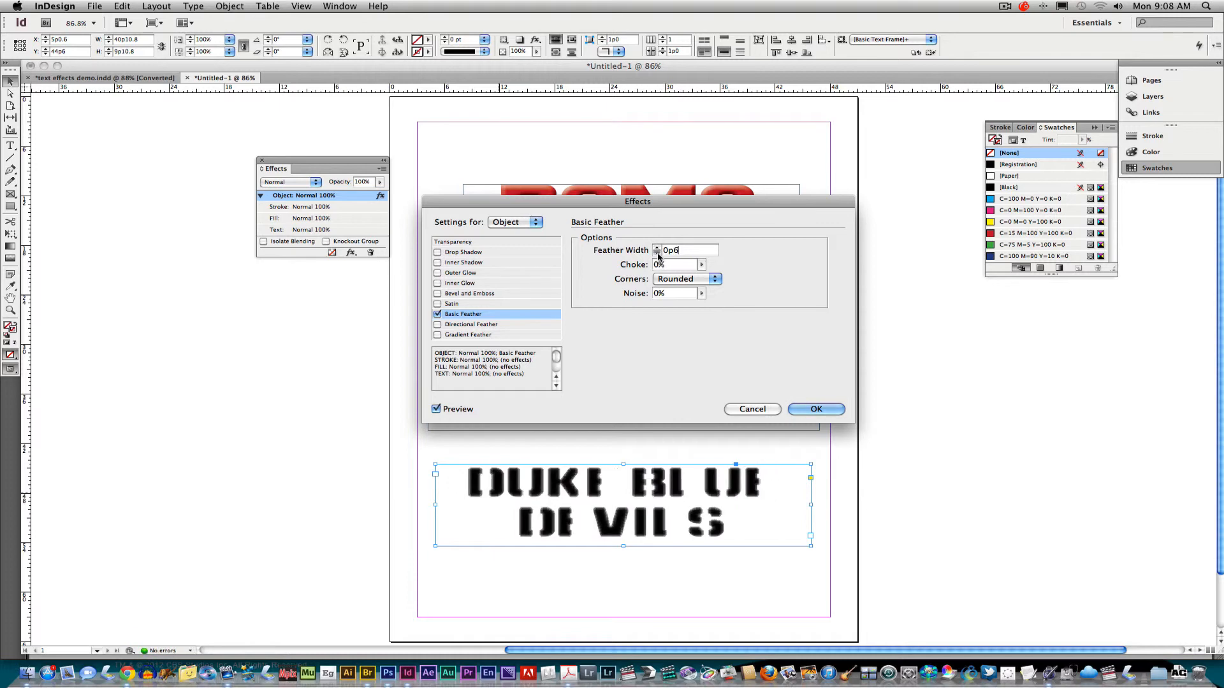
{"action": "left_click", "coordinate": [673, 281]}
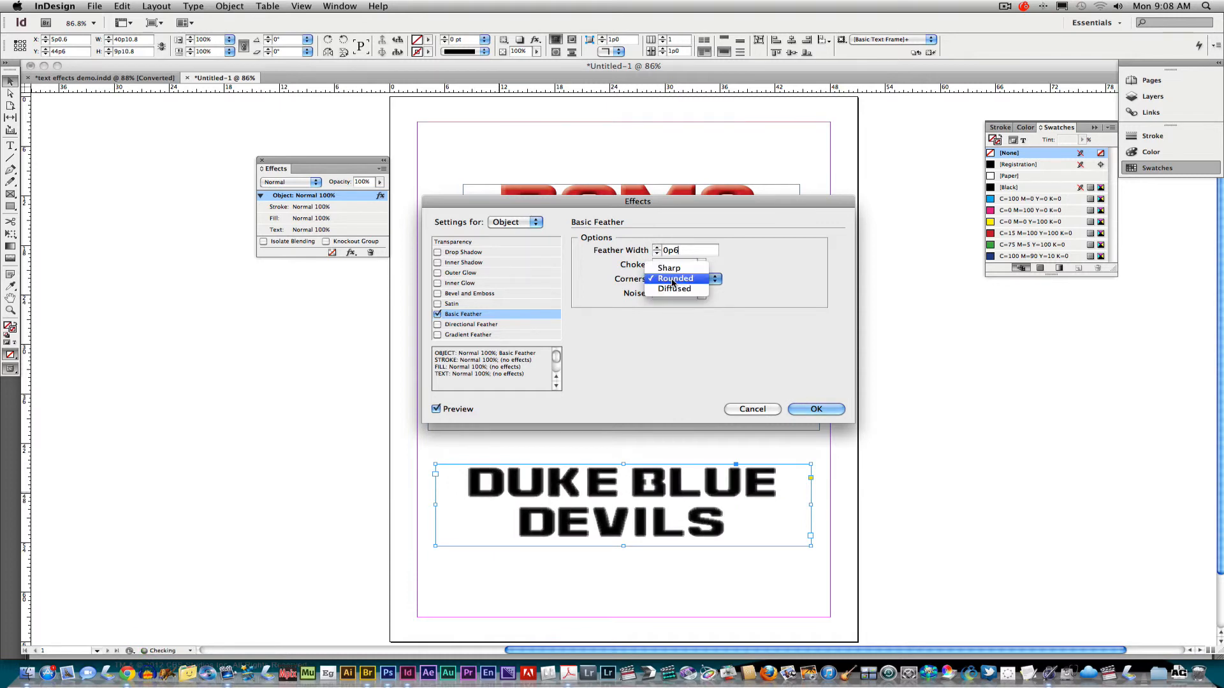
{"action": "left_click", "coordinate": [677, 272]}
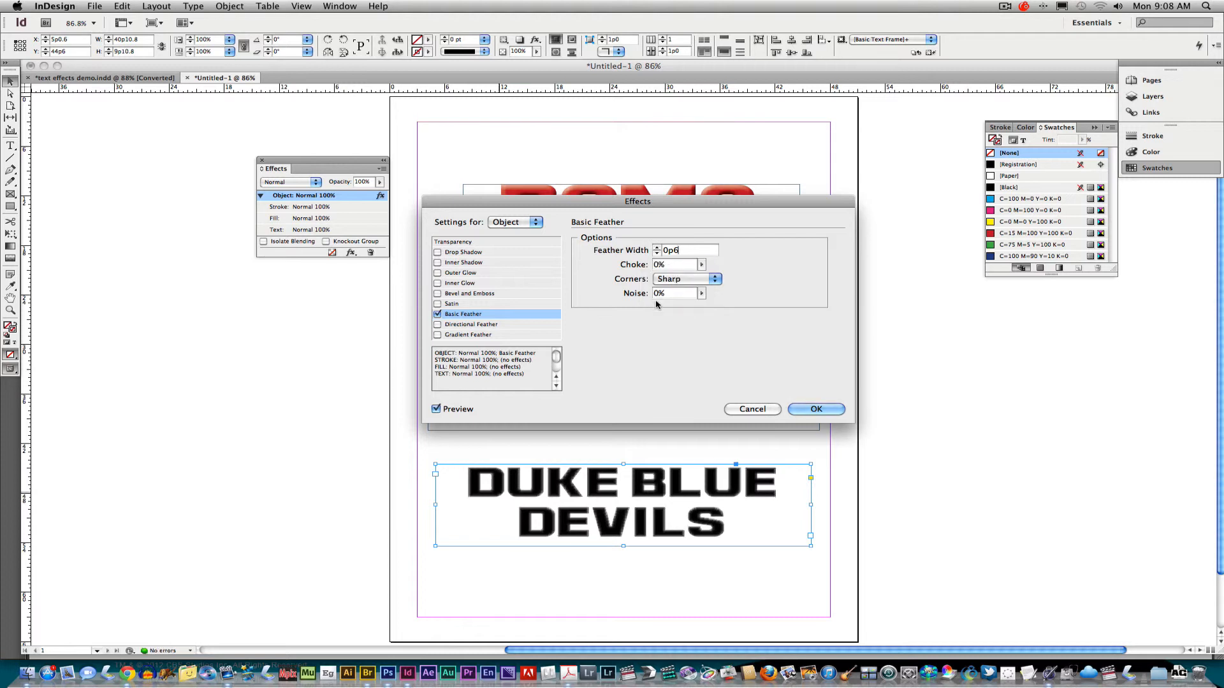
- Set the feather noise to 36%, try the choke and return it to 0%, and apply the Basic Feather
{"action": "left_click", "coordinate": [701, 296]}
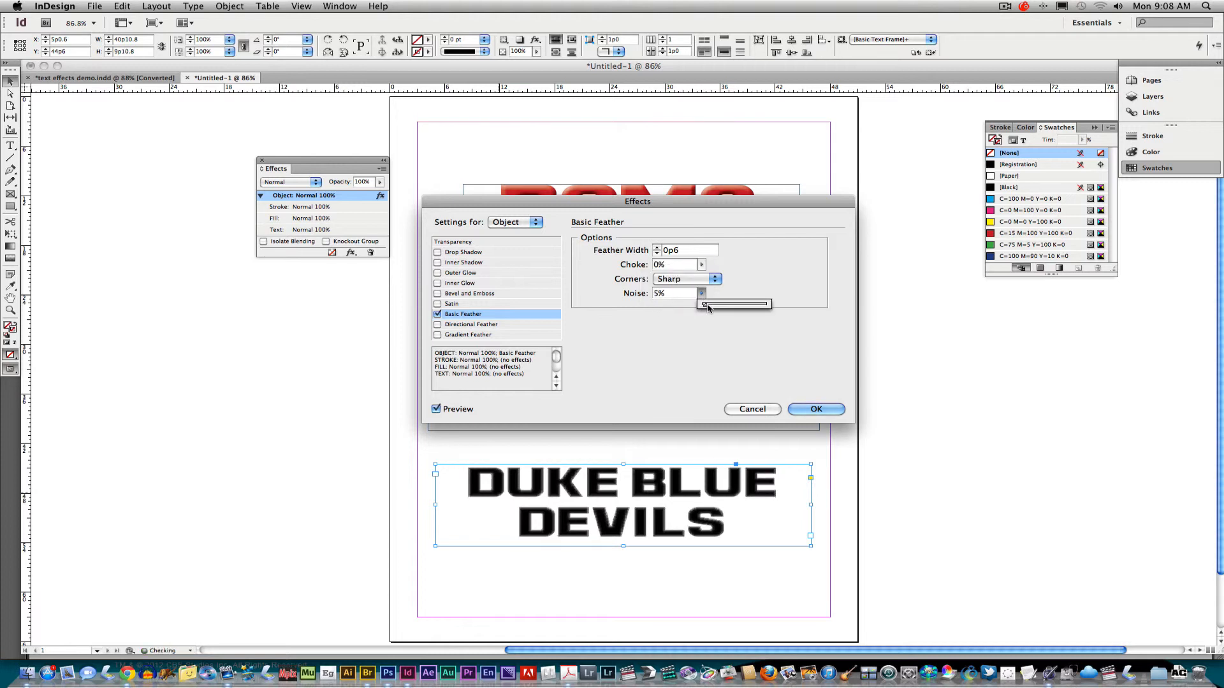
{"action": "left_click_drag", "start_coordinate": [707, 306], "coordinate": [723, 310]}
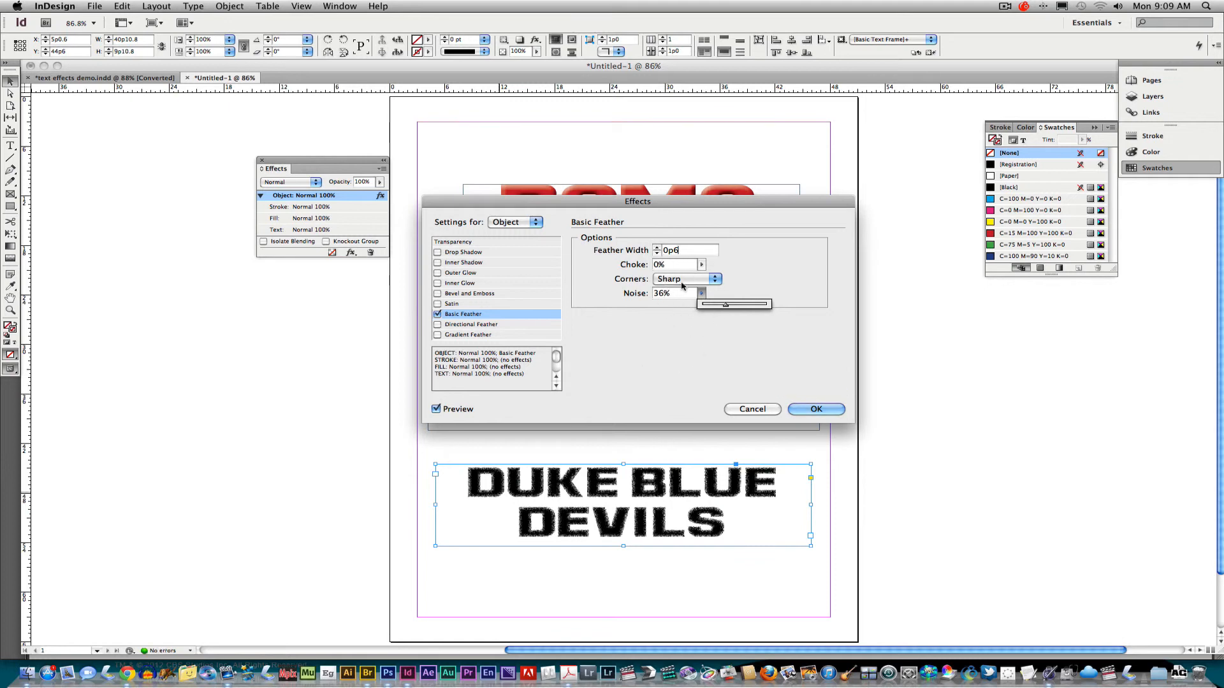
{"action": "left_click", "coordinate": [701, 265]}
{"action": "left_click_drag", "start_coordinate": [702, 275], "coordinate": [582, 284]}
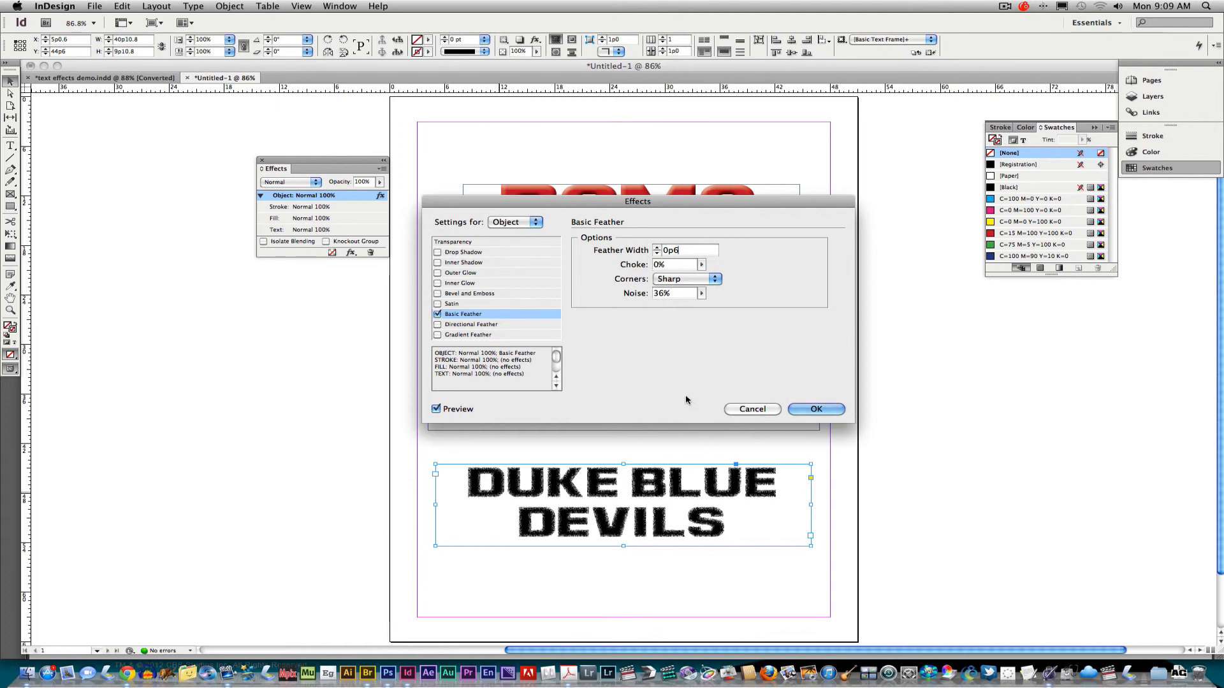
{"action": "left_click", "coordinate": [814, 410]}
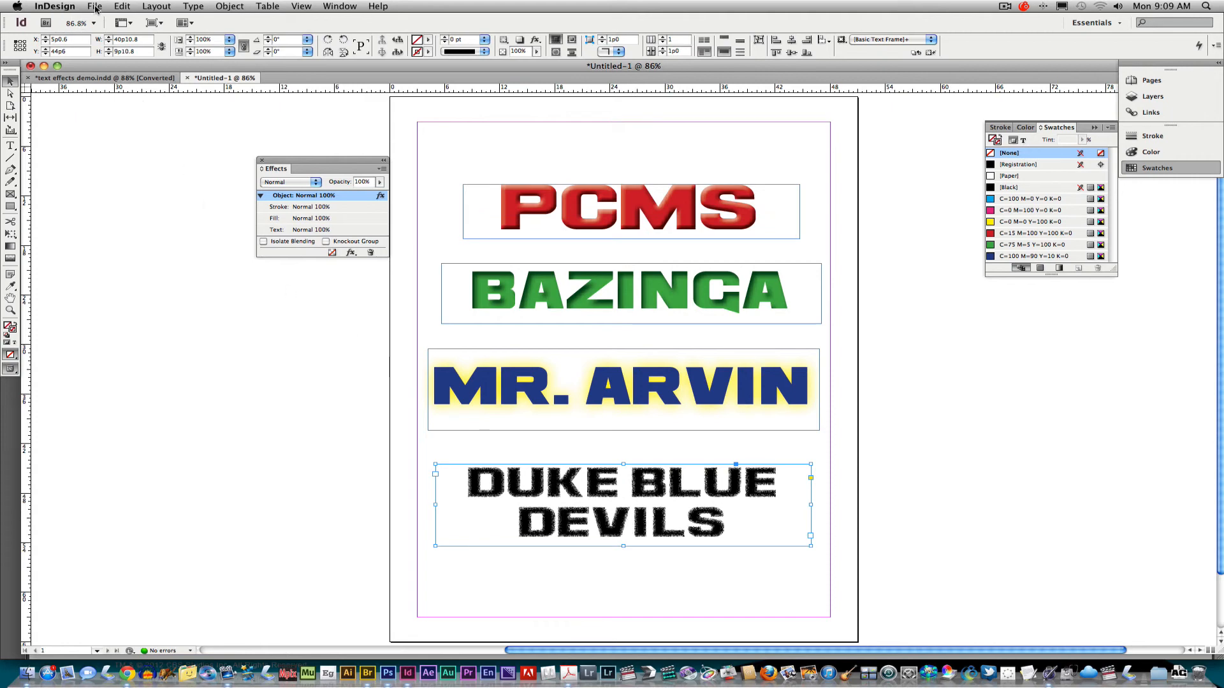
{"action": "left_click", "coordinate": [95, 6]}
{"action": "left_click", "coordinate": [121, 115]}
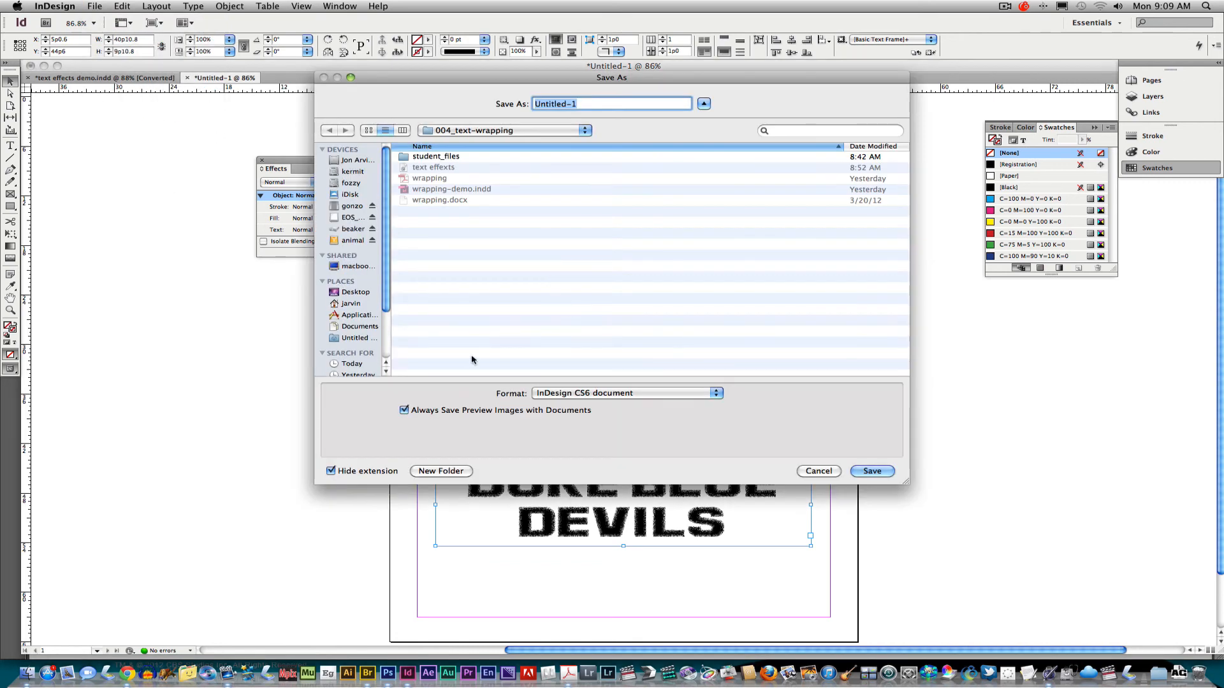
{"action": "type", "text": "TEXT EFFECTS"}
{"action": "left_click", "coordinate": [819, 472]}
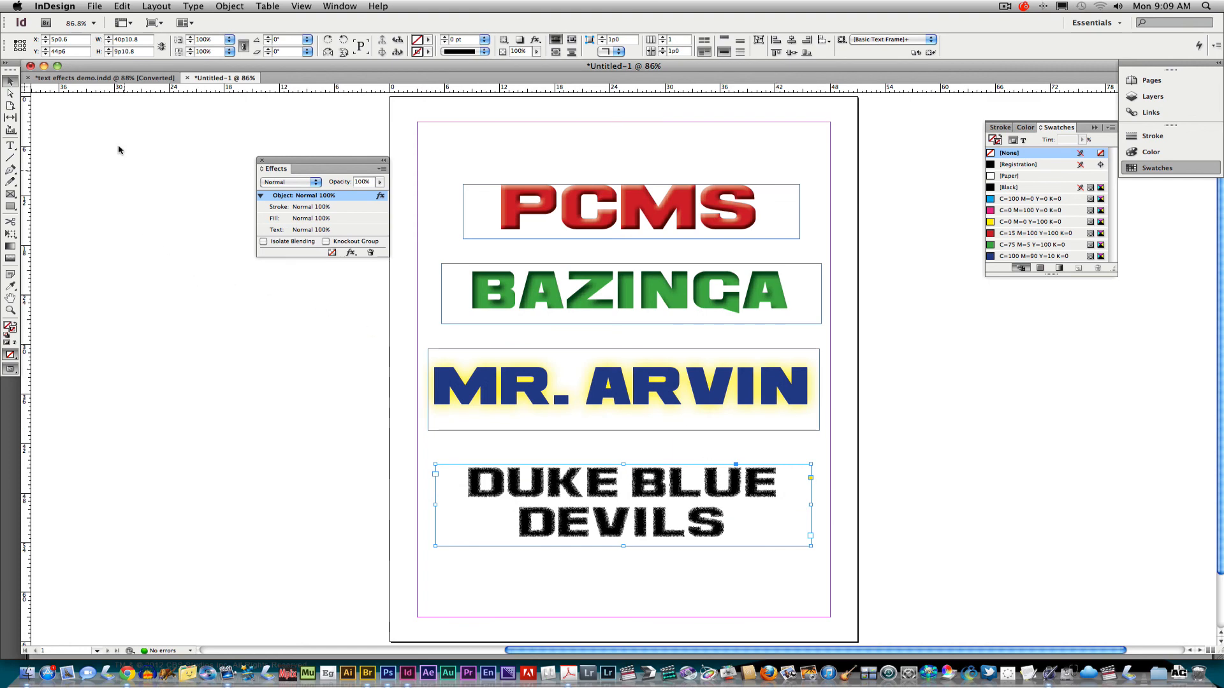